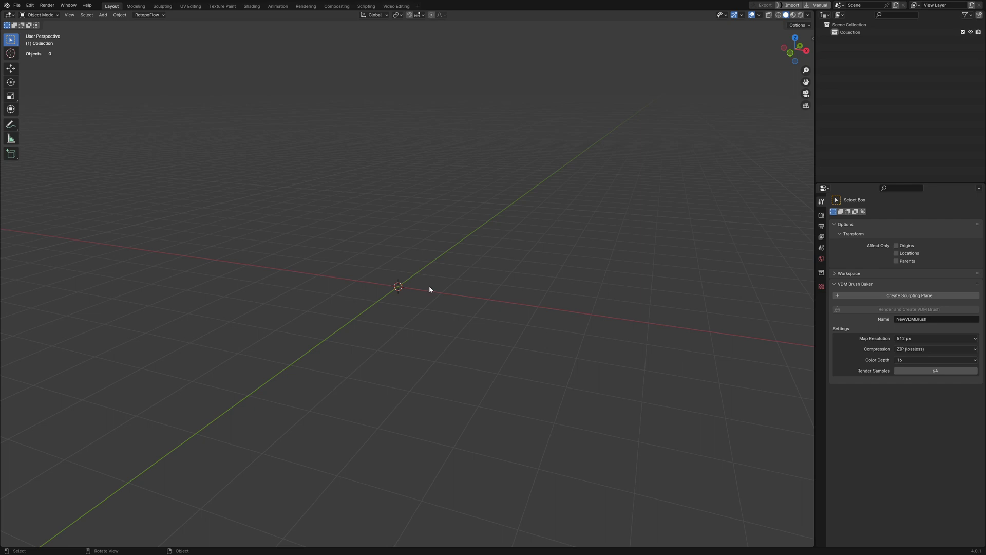
Step: Switch to top orthographic view and add a plane mesh
key("KP_7")
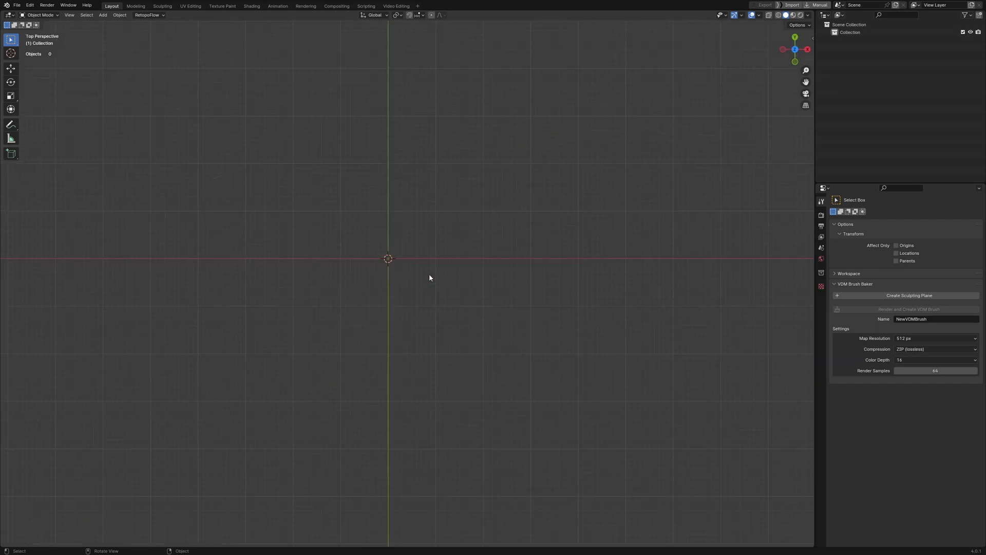
key("KP_5")
middle_click_drag(434, 239, 454, 312, "shift")
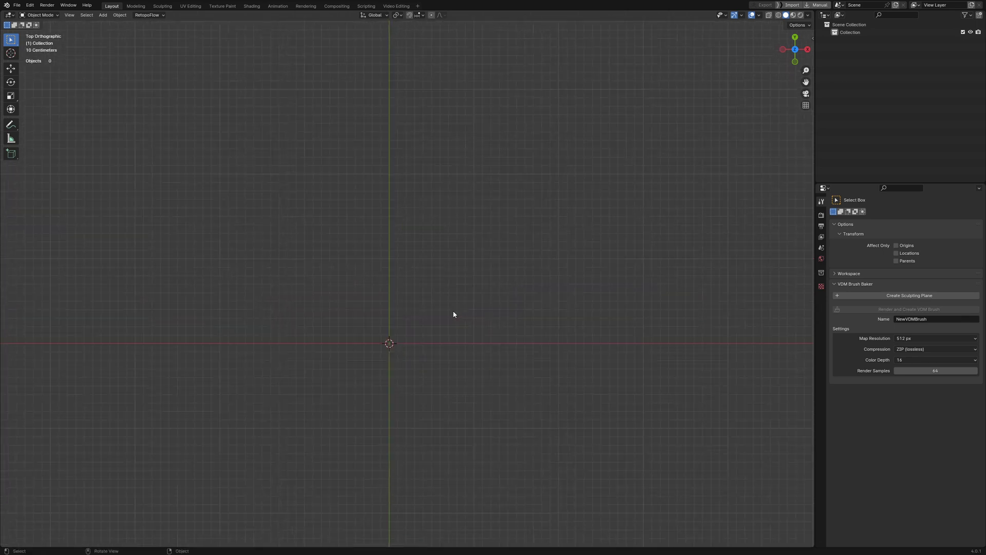
key("shift+a")
mouse_move(447, 328)
left_click(493, 328)
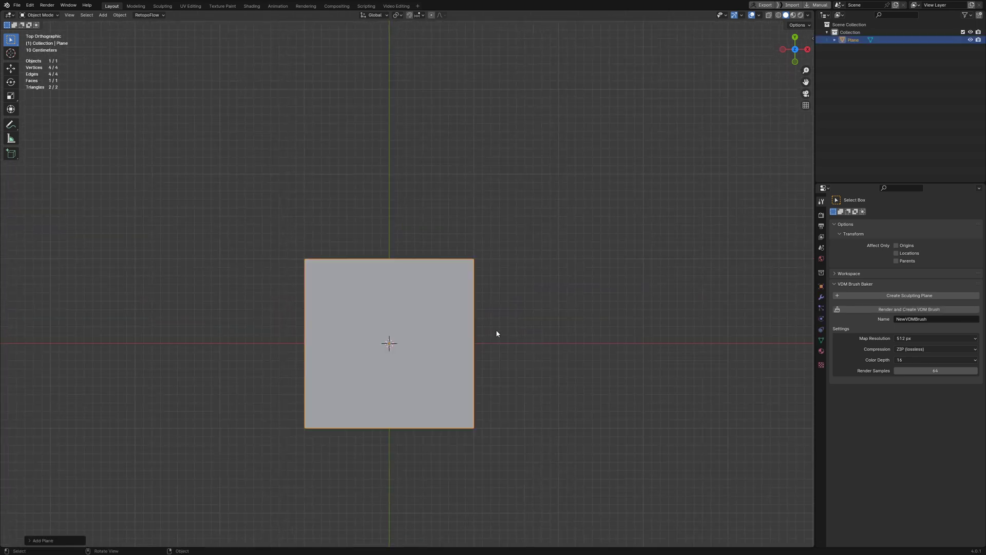
Step: Merge all the plane's vertices into one at the centre and start extruding a new vertex
key("Tab")
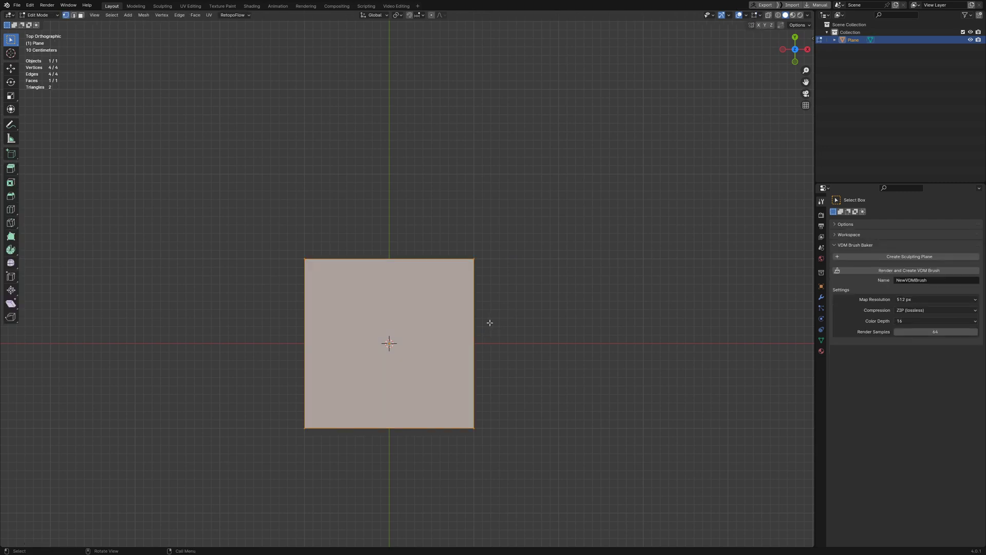
key("m")
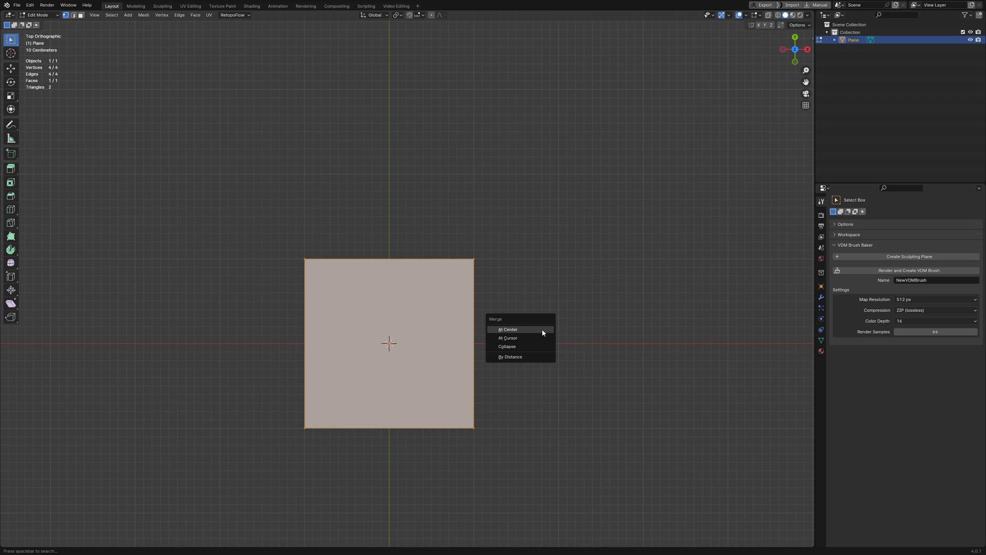
left_click(542, 332)
middle_click_drag(489, 352, 434, 327, "shift")
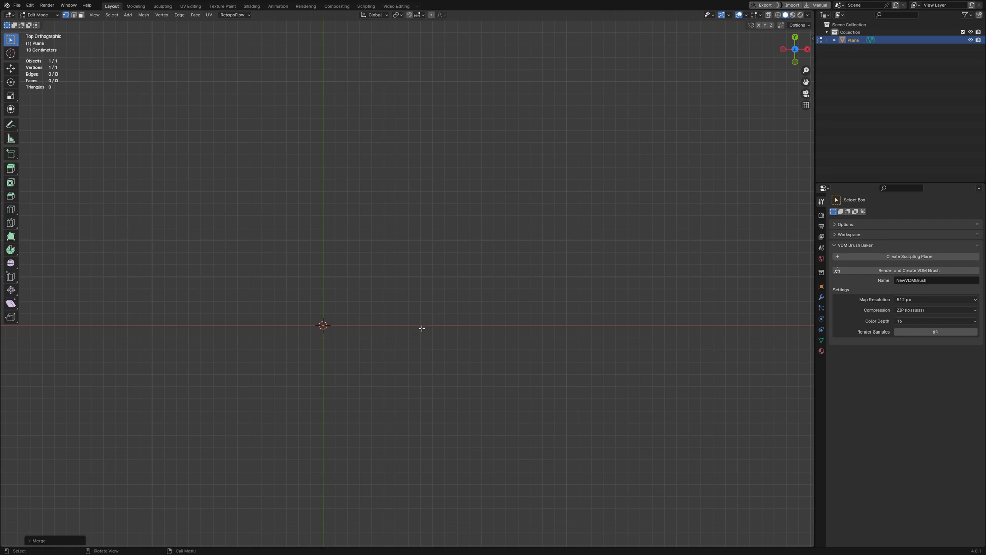
key("e")
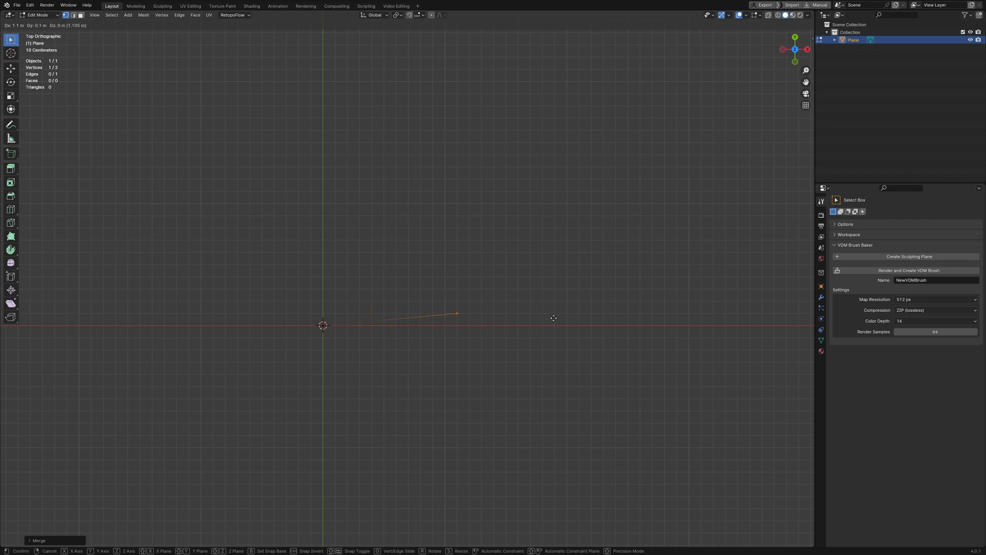
Step: Place the extruded vertex about 3 m along the X axis
left_click(782, 321)
scroll(683, 337, "down", 3)
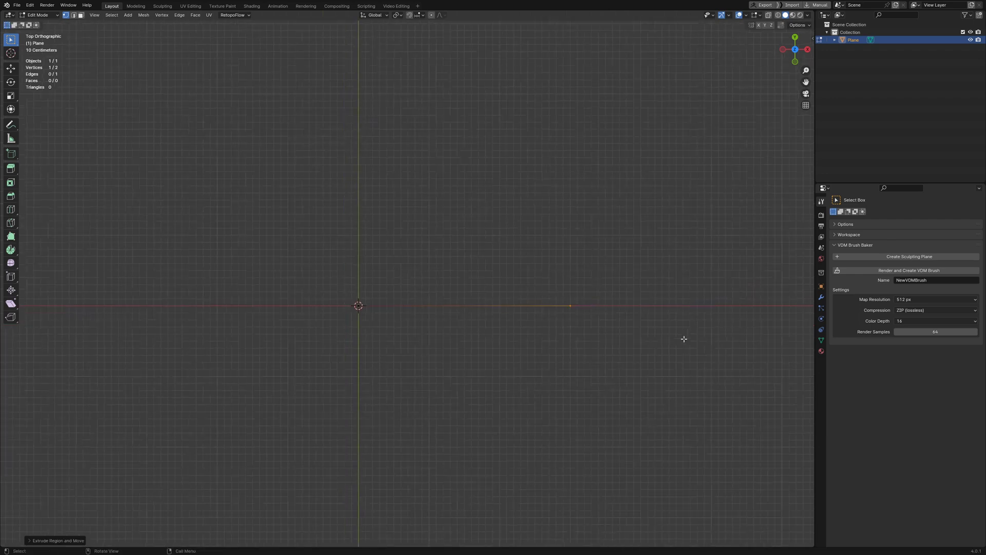
scroll(485, 346, "up", 3)
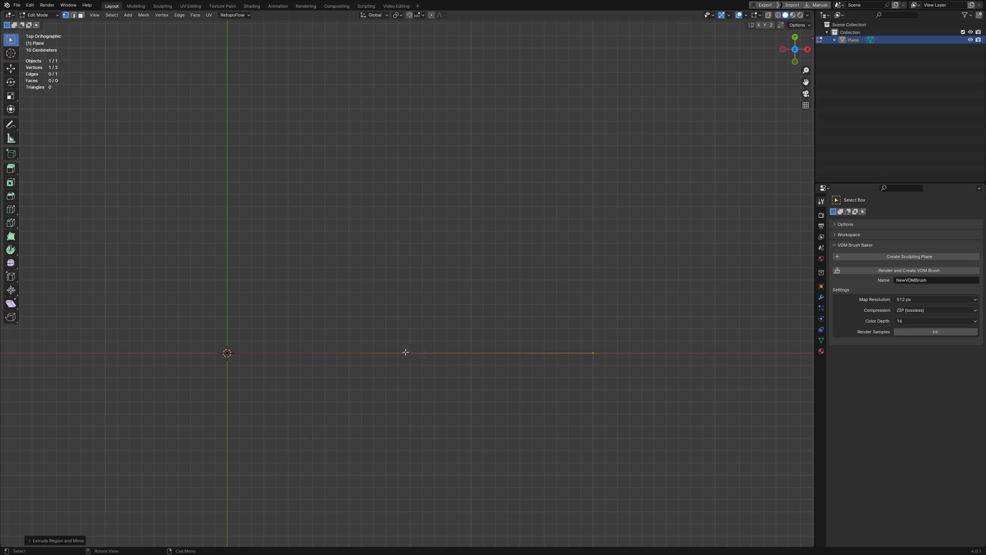
Step: Loop-cut the edge with 7 evenly spaced cuts, giving 9 vertices
key("ctrl")
key("ctrl+r")
scroll(406, 361, "up", 2)
left_click(406, 361)
middle_click_drag(429, 406, 435, 381)
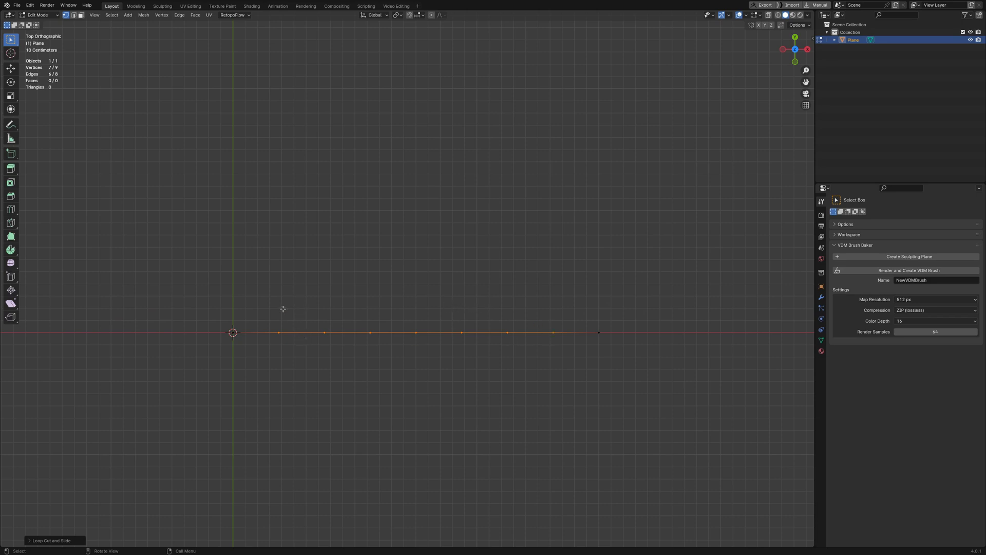
Step: Zigzag the edge by pushing the first three vertices down and the next three up in Y
left_click_drag(269, 317, 385, 362)
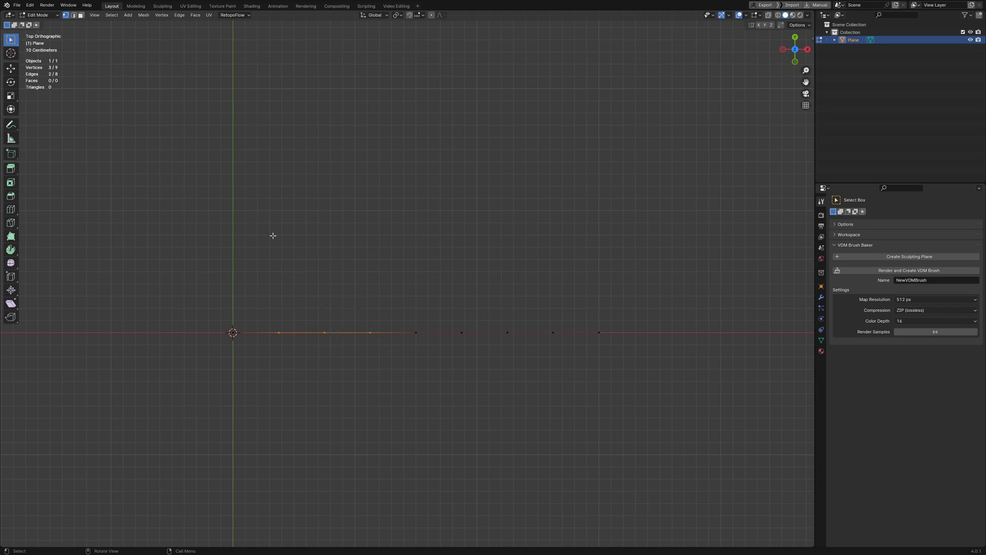
left_click(12, 70)
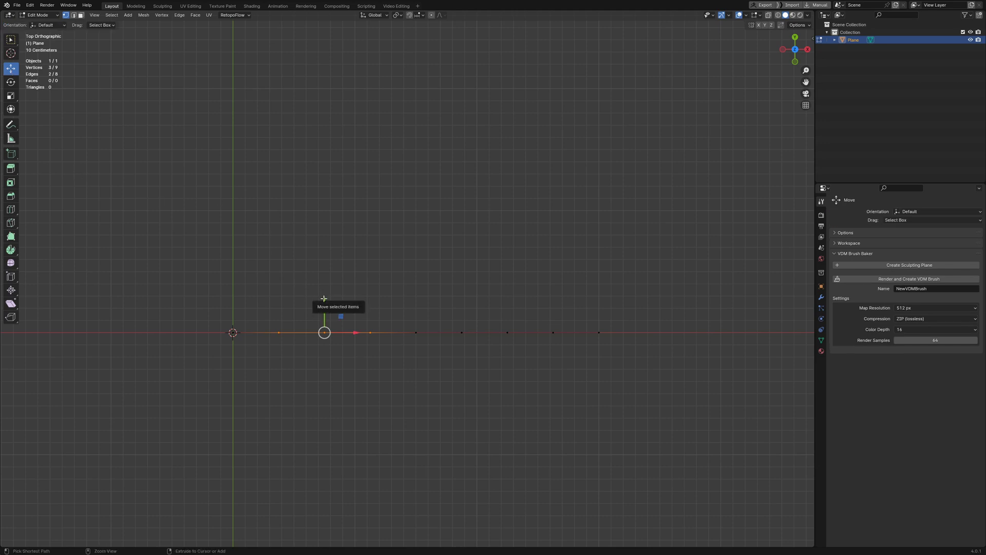
left_click_drag(323, 298, 312, 373)
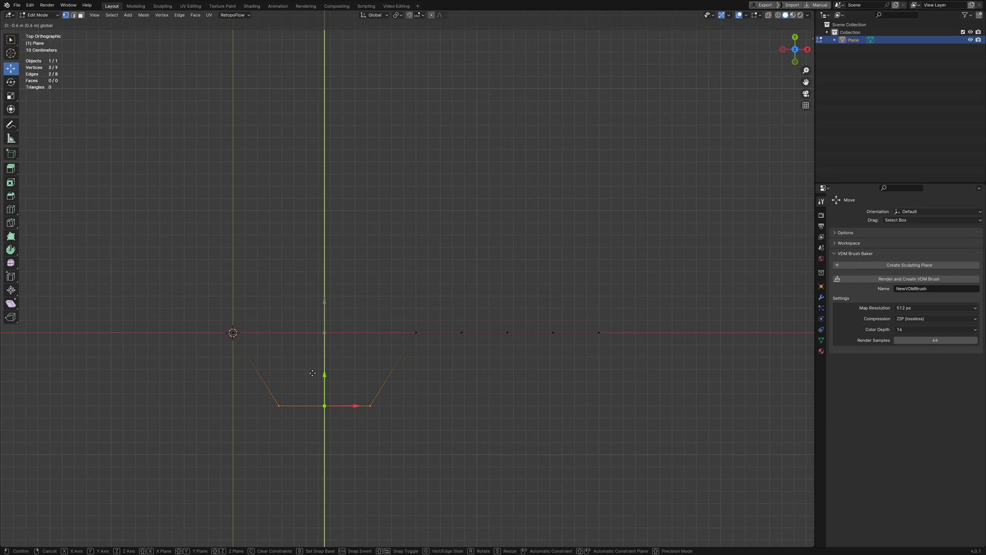
mouse_move(313, 374)
left_mouse_down()
mouse_move(305, 401)
mouse_move(301, 375)
left_mouse_up()
left_click_drag(454, 311, 565, 364)
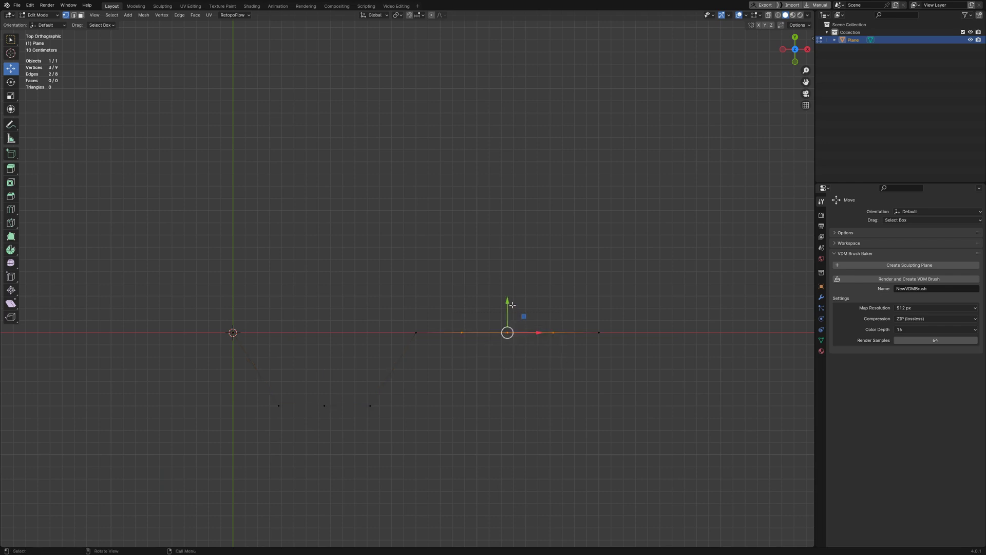
left_click_drag(510, 305, 516, 222)
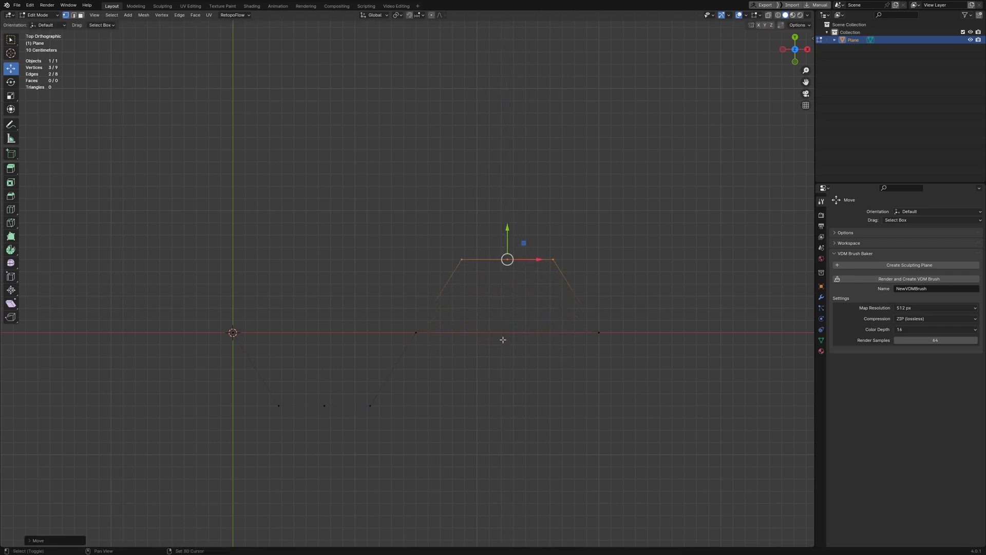
middle_click_drag(504, 338, 504, 328, "shift")
Step: Raise the two peak and two dip vertices 0.4 m along Z
middle_click_drag(452, 408, 465, 339)
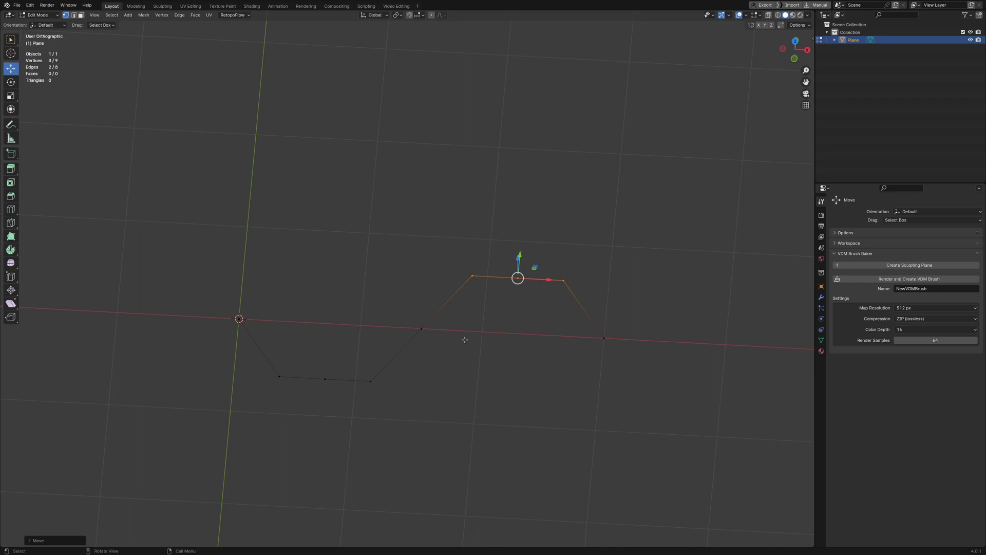
left_click_drag(510, 225, 582, 295)
left_click_drag(316, 362, 384, 410, "shift")
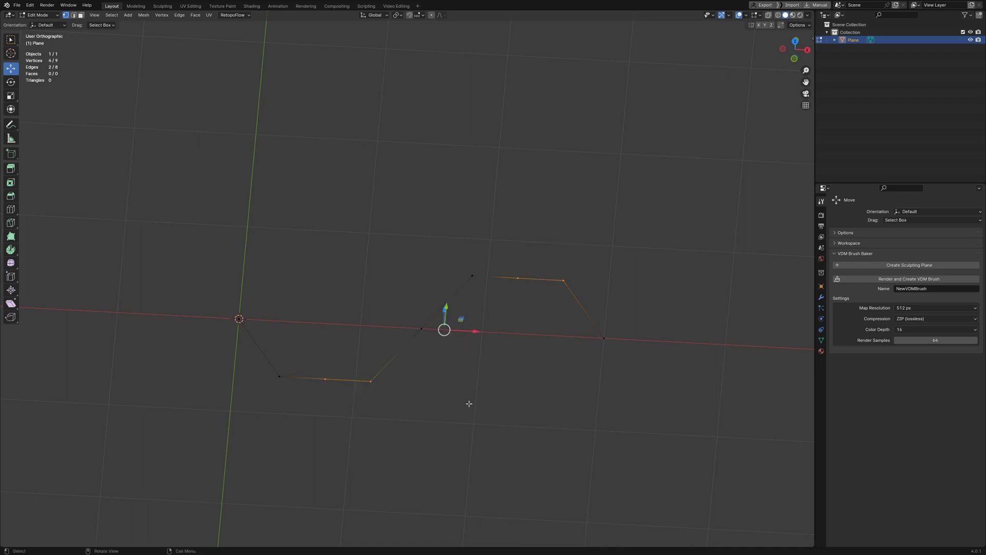
middle_click_drag(469, 404, 452, 322)
left_click_drag(441, 323, 456, 265)
Step: From the side view, lower the two ground-level vertices below the line along Z
middle_click_drag(487, 273, 389, 273)
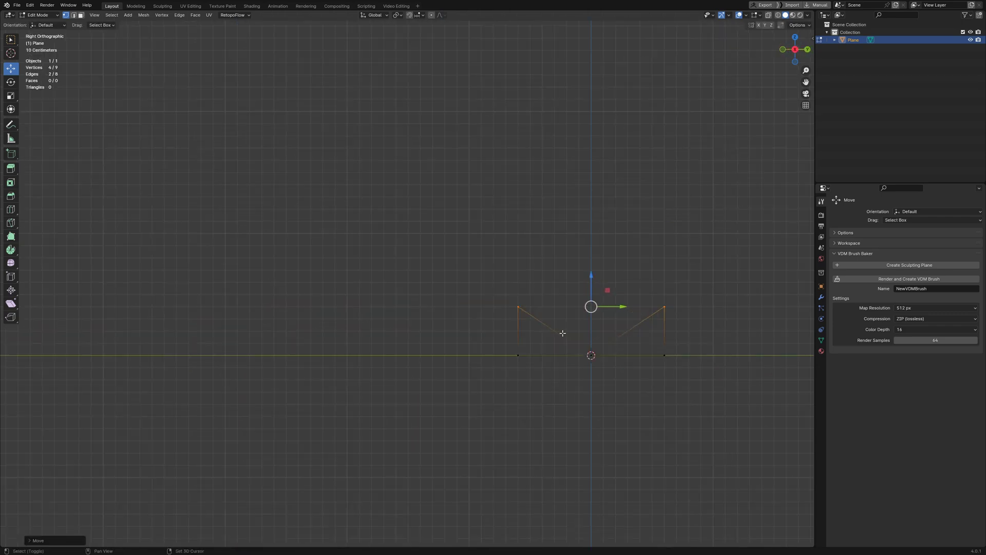
middle_click_drag(562, 333, 420, 297, "shift")
scroll(497, 344, "up", 3)
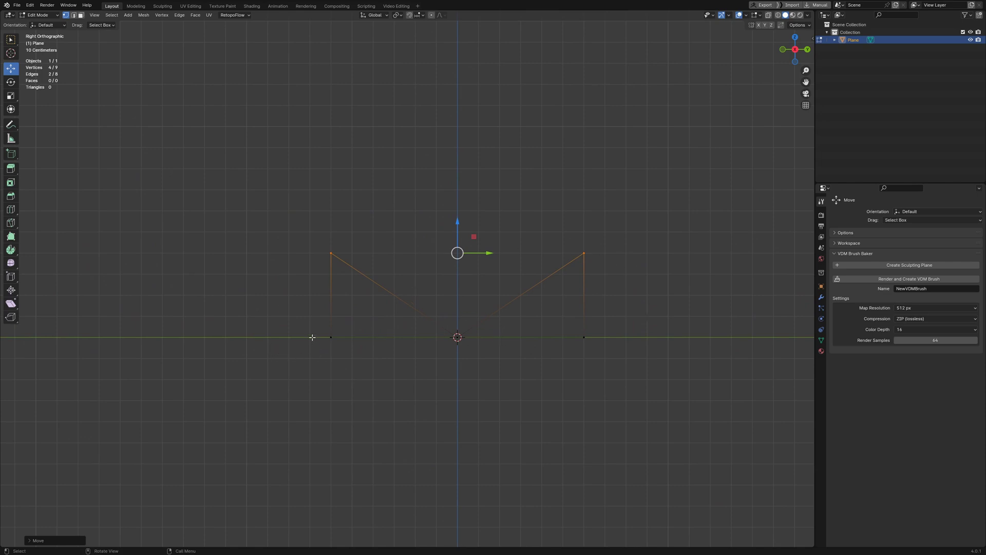
left_click_drag(311, 312, 353, 371)
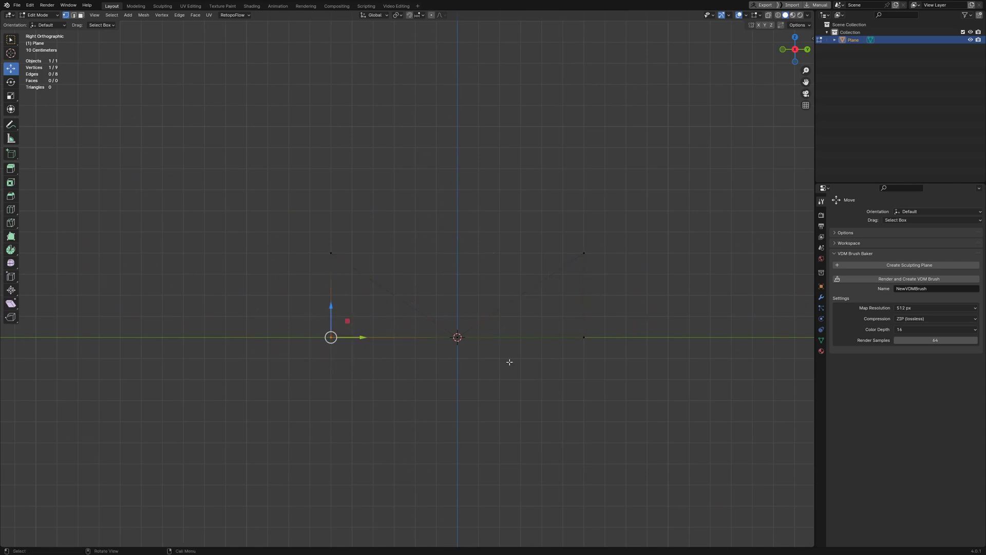
left_click_drag(544, 319, 626, 365)
left_click_drag(457, 307, 450, 399)
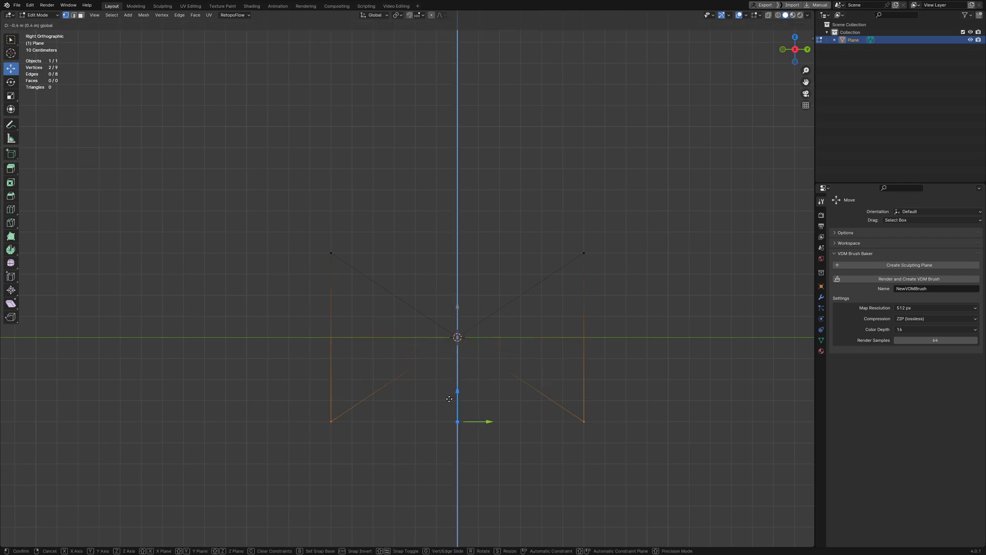
left_click_drag(449, 399, 449, 399)
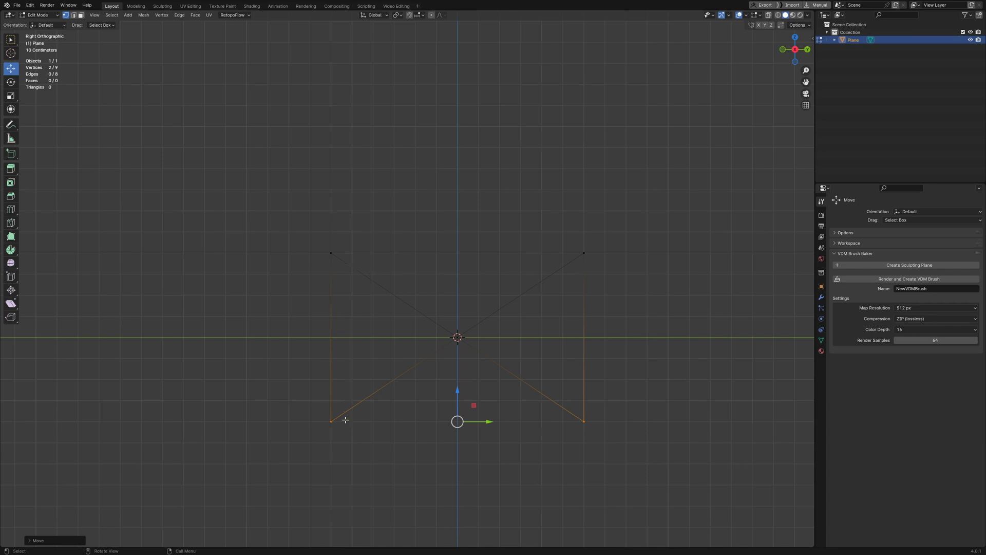
middle_click_drag(463, 296, 605, 335)
Step: Add a Subdivision Surface modifier with viewport level 2 to smooth the zigzag
key("Tab")
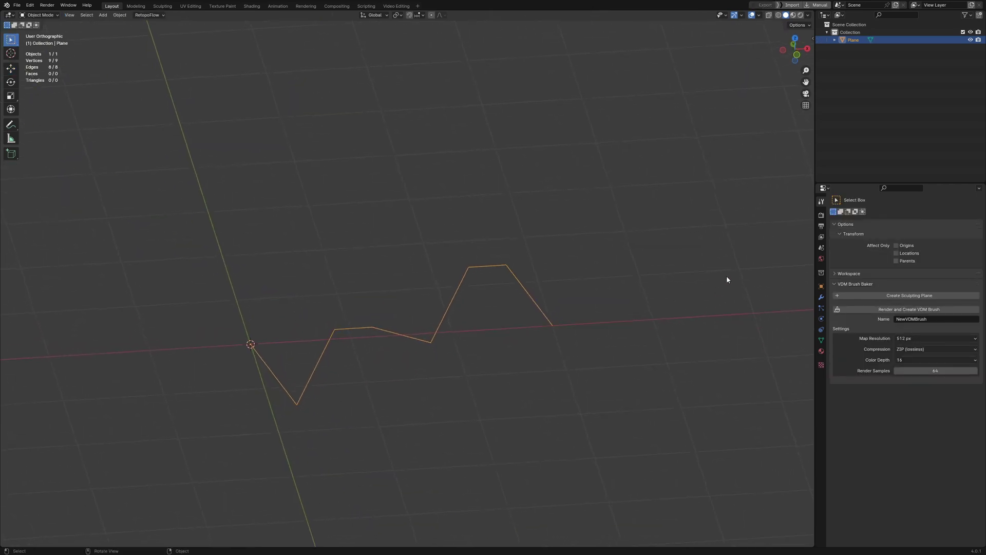
left_click(821, 298)
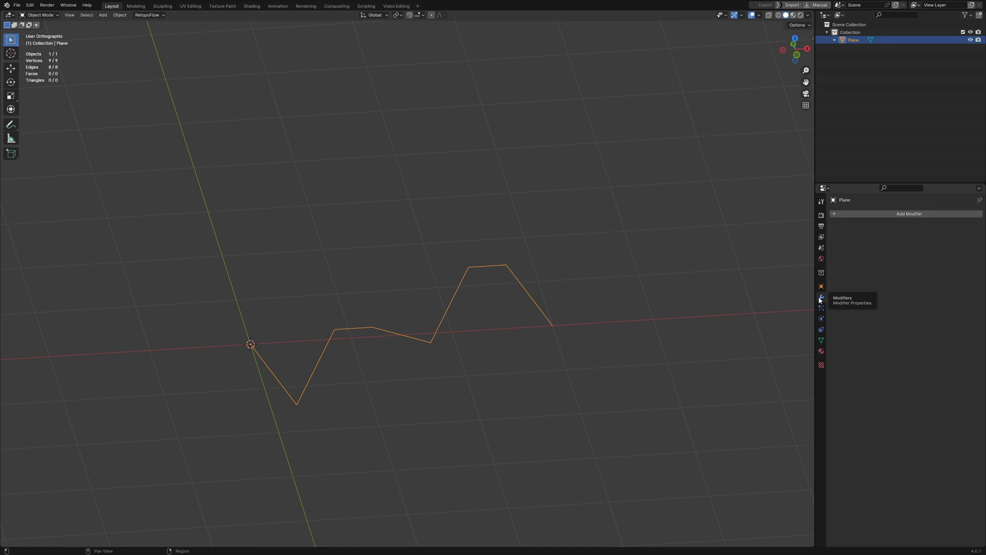
left_click(879, 214)
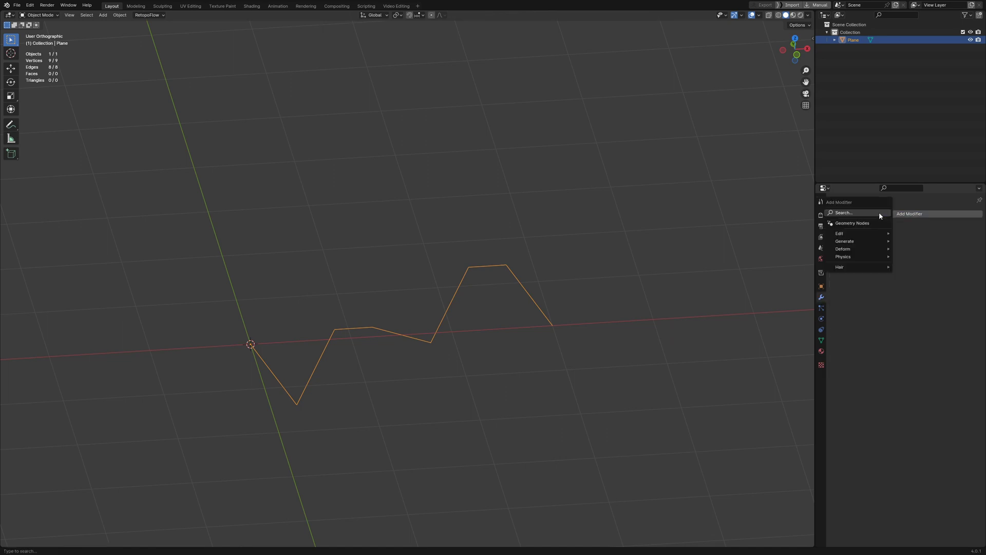
mouse_move(857, 243)
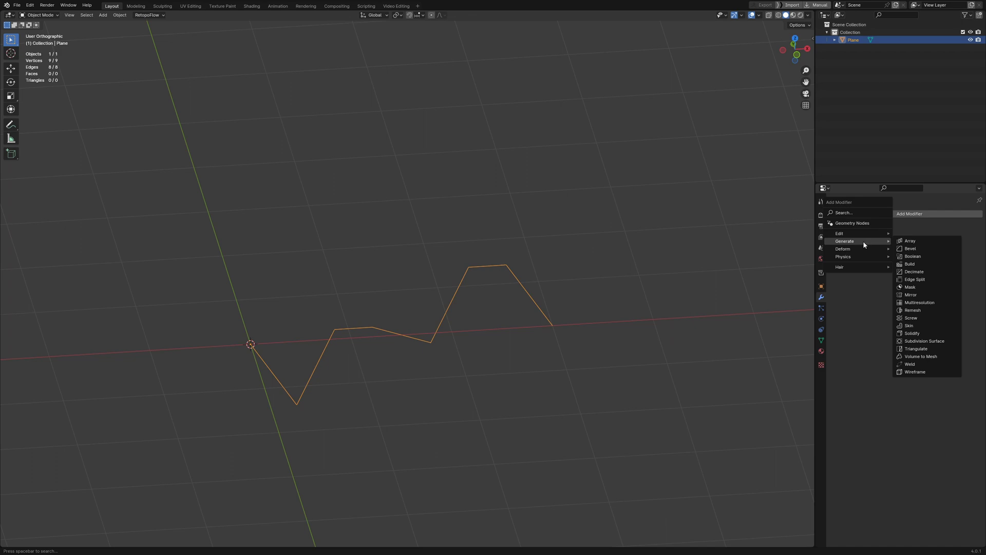
left_click(932, 342)
middle_click_drag(489, 366, 489, 363)
left_click(969, 248)
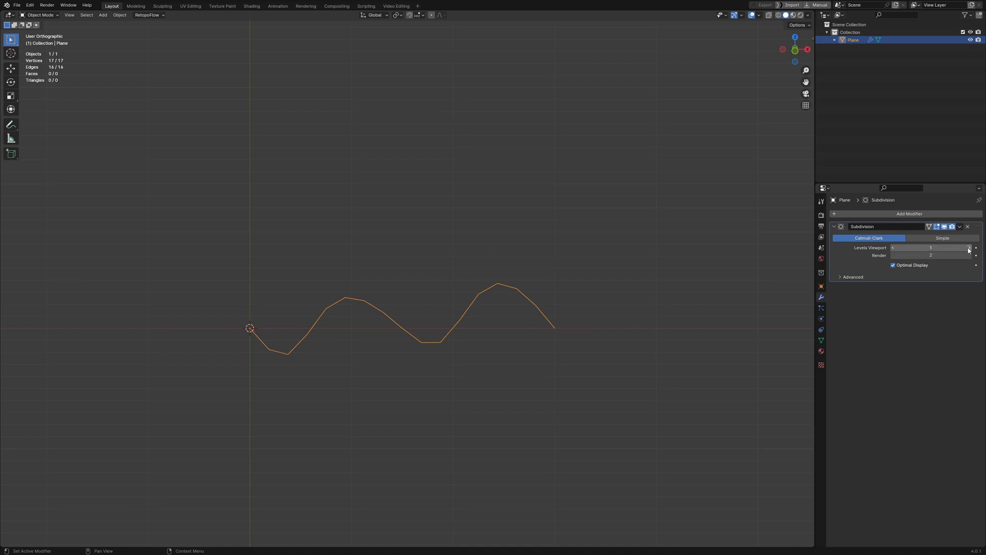
middle_click_drag(558, 324, 500, 302)
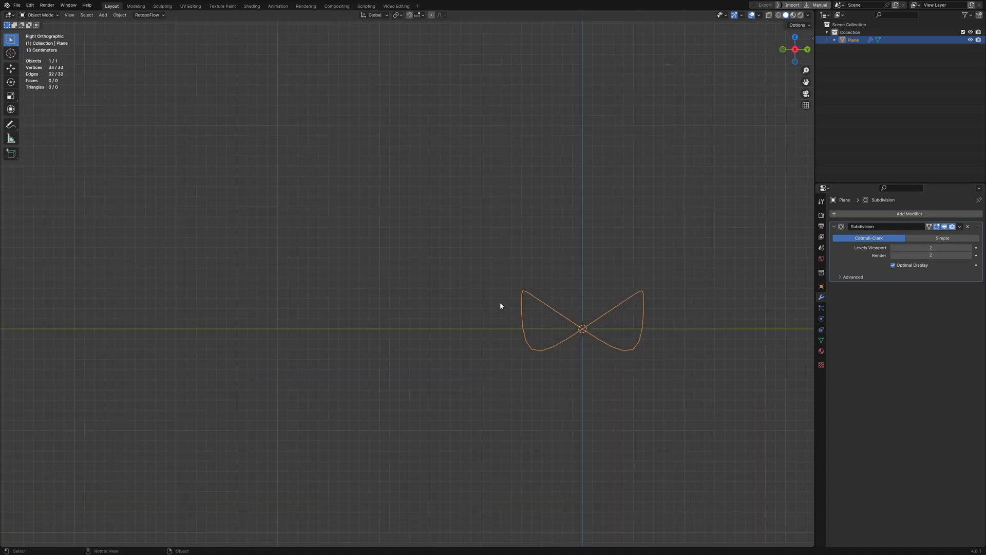
middle_click_drag(597, 339, 421, 317, "shift")
scroll(426, 322, "up", 4)
Step: Lower the upper-left peak vertex and its matching vertex along Z
key("Tab")
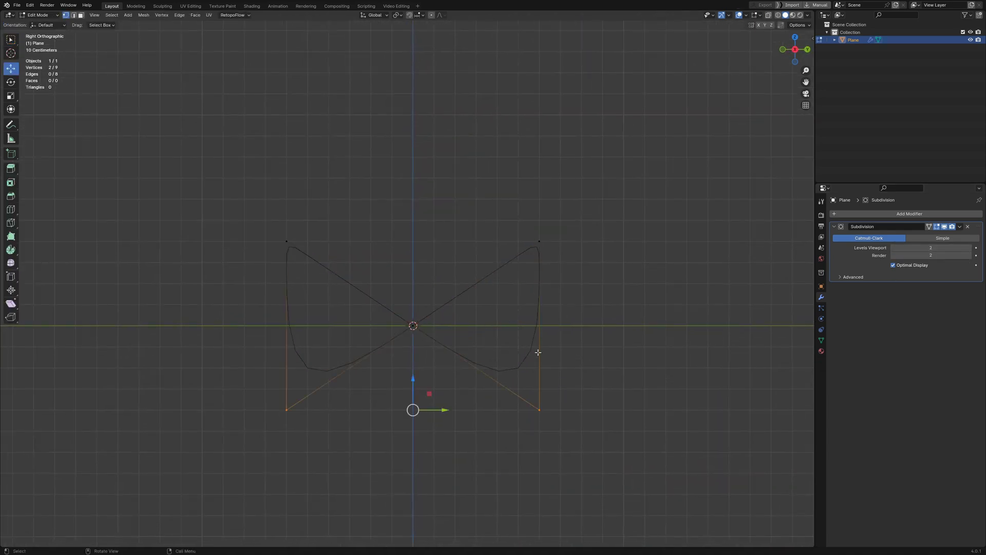
middle_click_drag(549, 298, 440, 270)
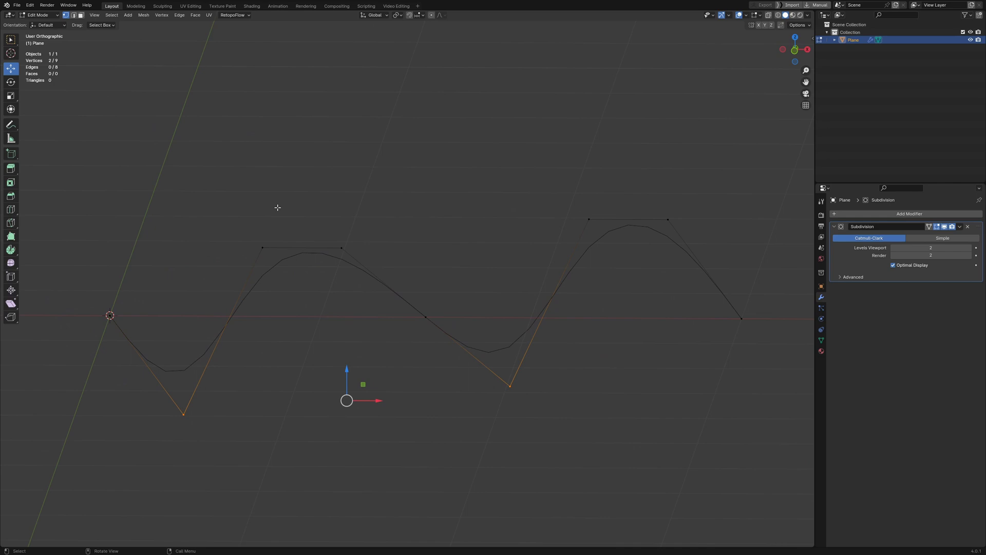
left_click(263, 247)
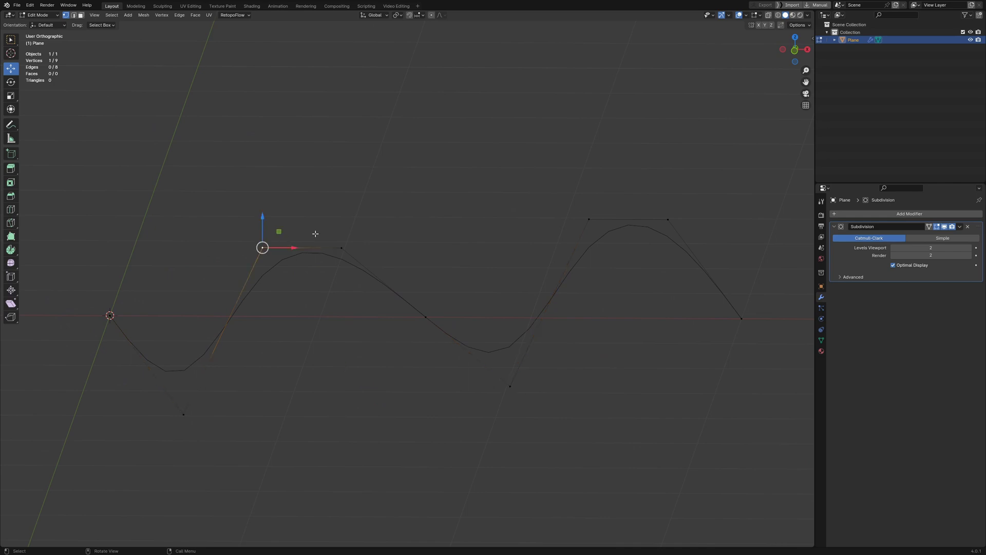
left_click(665, 218, "shift")
key("KP_3")
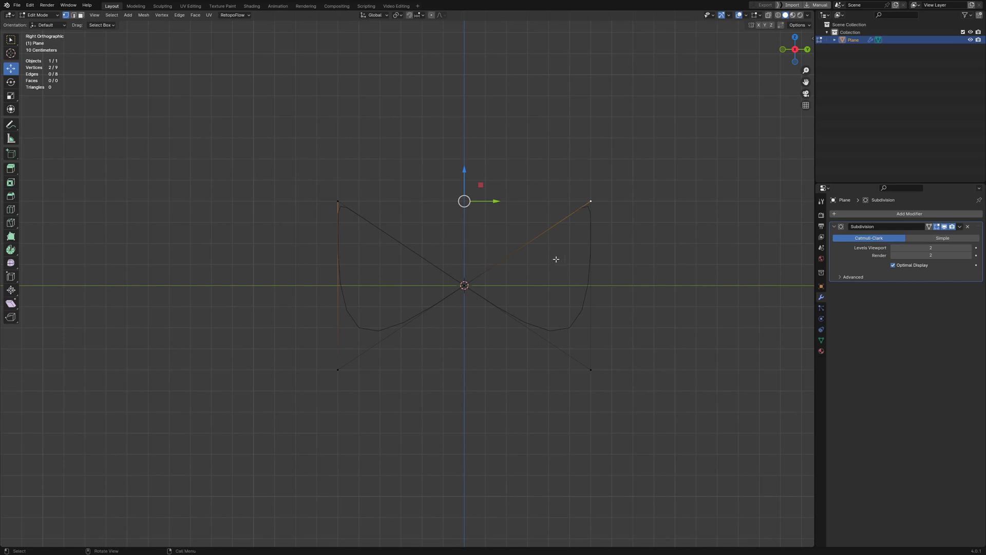
left_click_drag(464, 169, 465, 200)
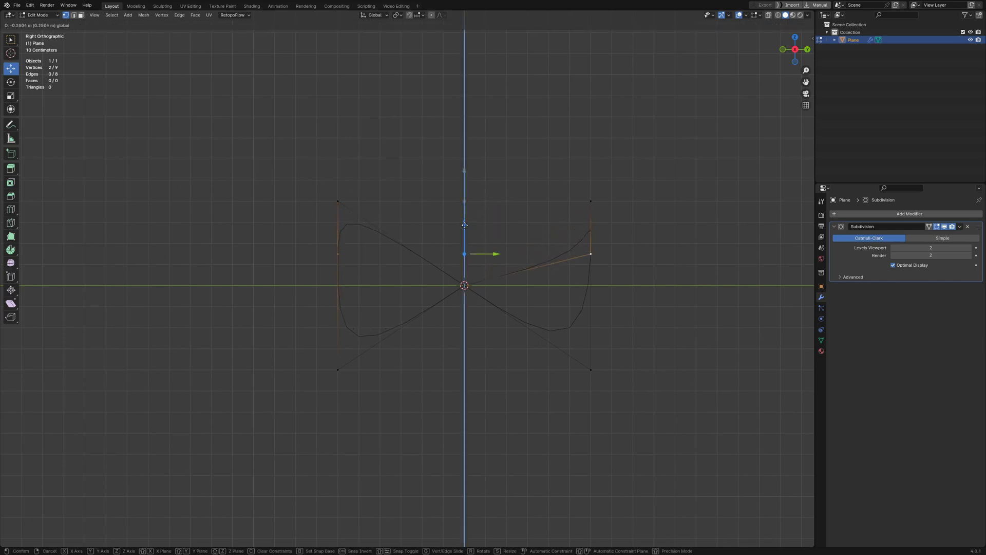
left_click(464, 231)
middle_click_drag(465, 232, 314, 207)
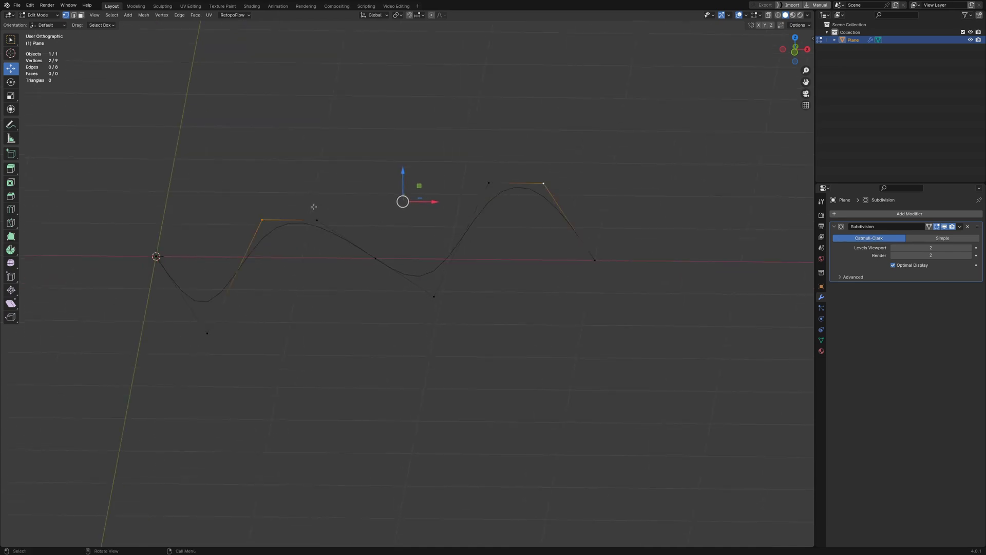
Step: Pull another pair of line vertices down 0.4 m along Z
left_click(318, 216)
left_click(546, 182, "shift")
middle_click_drag(552, 182, 493, 183)
left_click_drag(475, 156, 487, 183)
middle_click_drag(487, 183, 398, 188)
left_click_drag(531, 164, 534, 226)
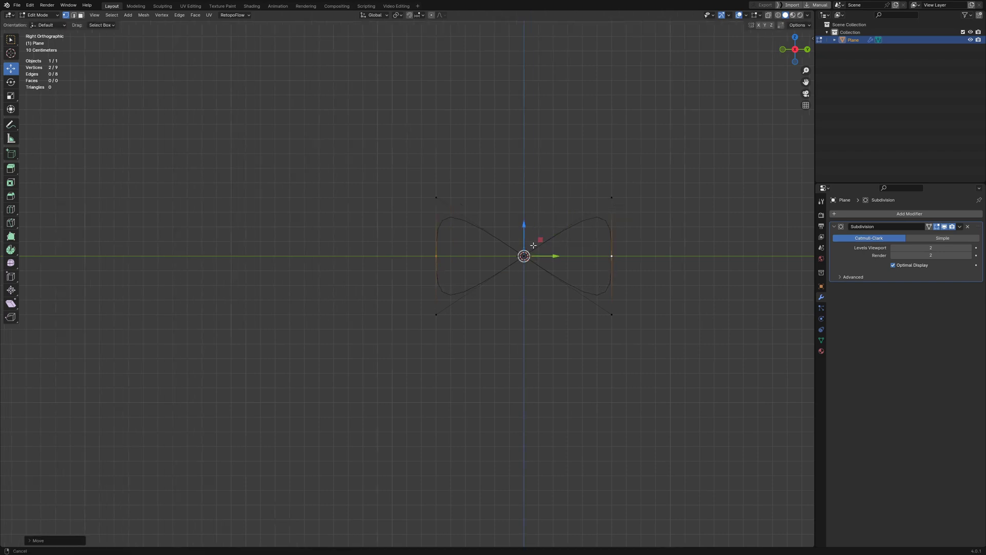
middle_click_drag(553, 243, 480, 248, "shift")
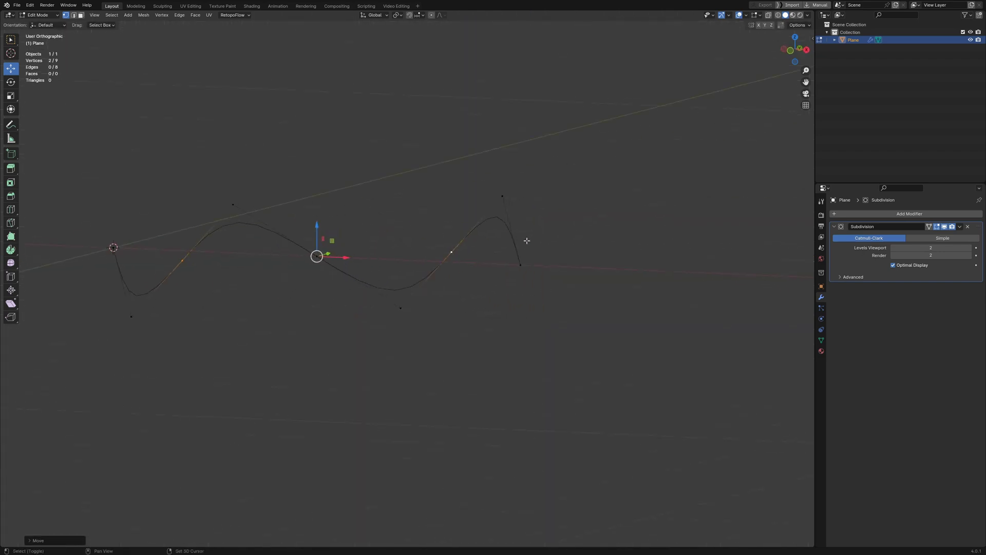
mouse_move(526, 240)
middle_mouse_down()
mouse_move(486, 254)
mouse_move(511, 260)
mouse_move(516, 244)
mouse_move(445, 253)
mouse_move(515, 222)
mouse_move(510, 211)
middle_mouse_up()
Step: Return to Object Mode and inspect the wave from an angle
key("Tab")
middle_click_drag(611, 245, 508, 273, "shift")
scroll(435, 217, "up", 3)
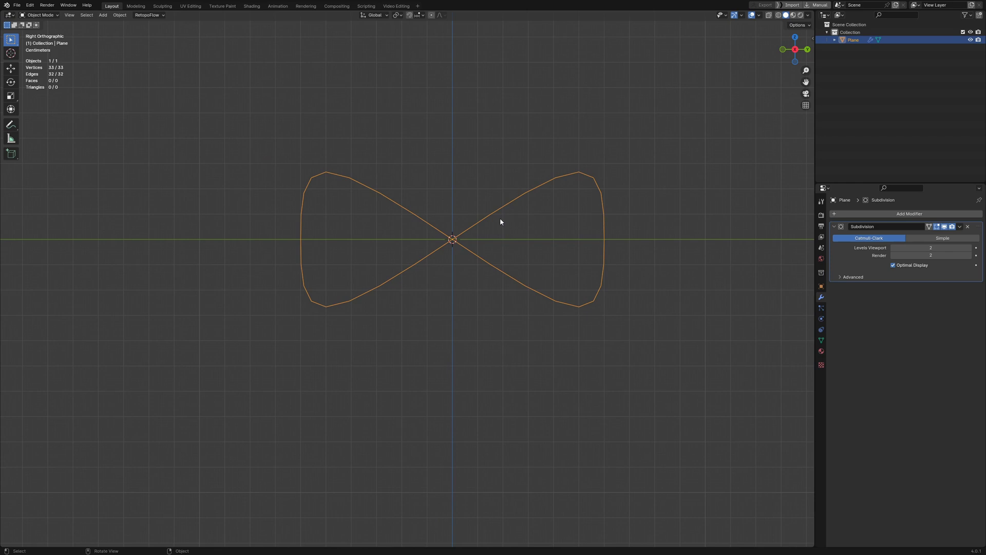
middle_click_drag(502, 220, 465, 286)
Step: Add an Array modifier with count 2 and Merge enabled to repeat the wave
left_click(906, 213)
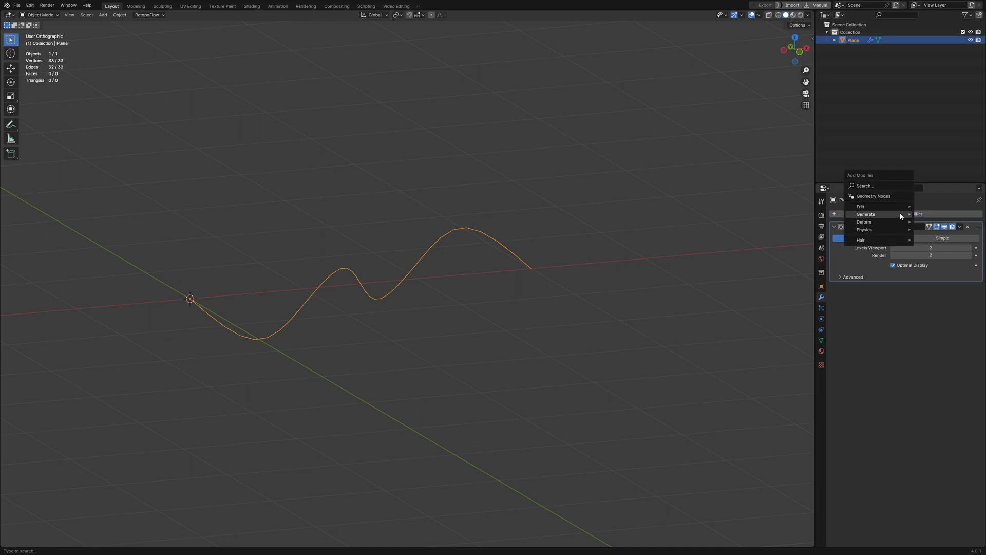
mouse_move(908, 214)
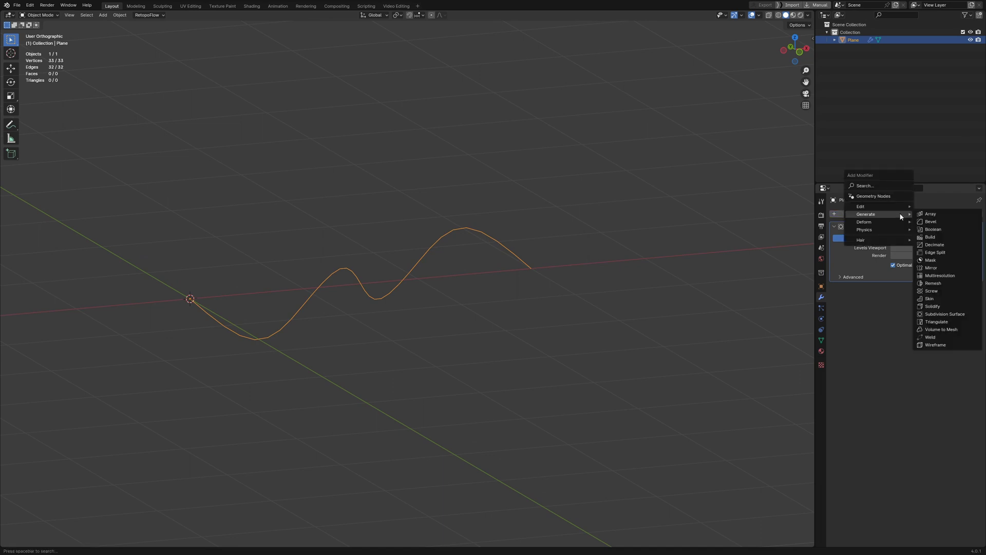
left_click(936, 216)
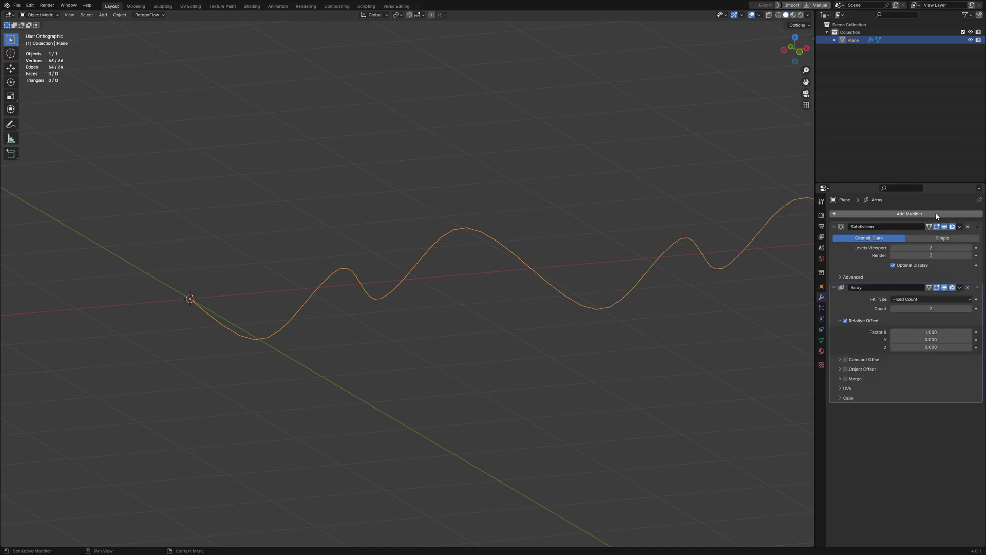
left_click(846, 380)
middle_click_drag(712, 311, 552, 316)
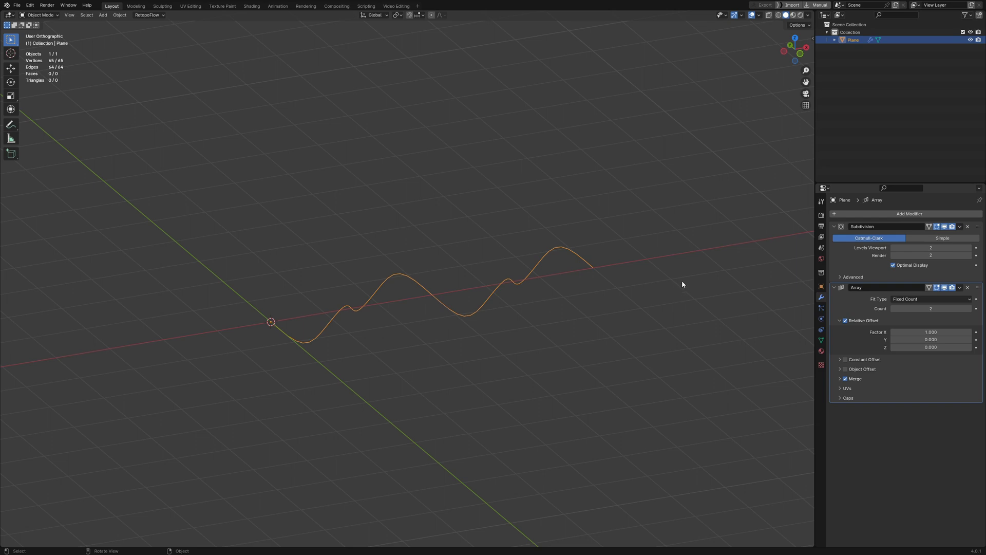
Step: Convert the Plane to a Curve, baking in its modifiers
right_click(488, 298)
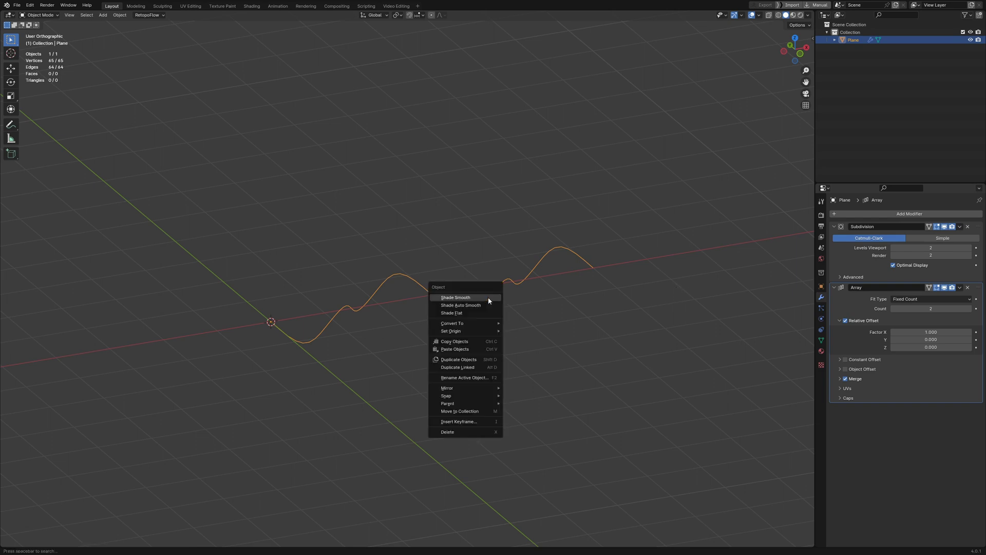
mouse_move(488, 324)
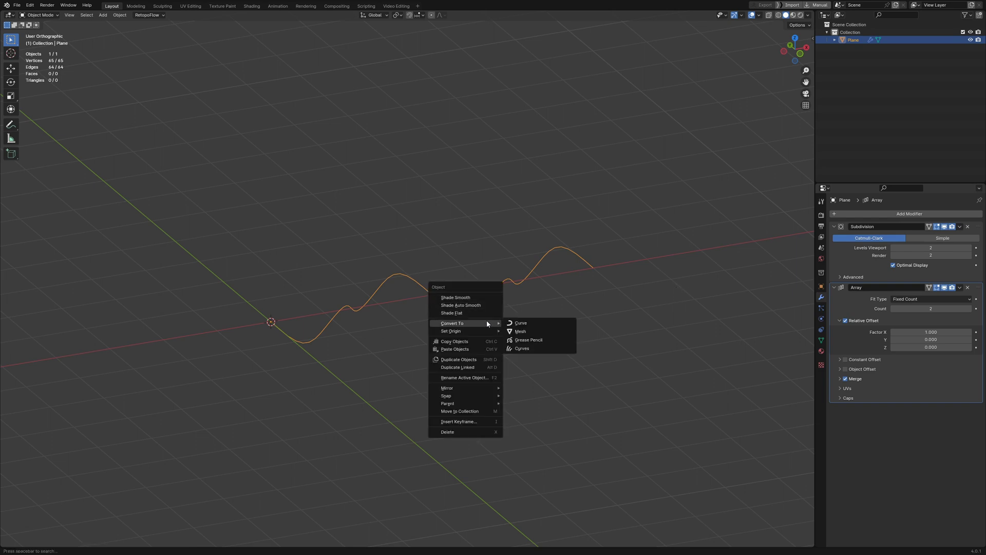
left_click(527, 325)
middle_click_drag(550, 307, 522, 324)
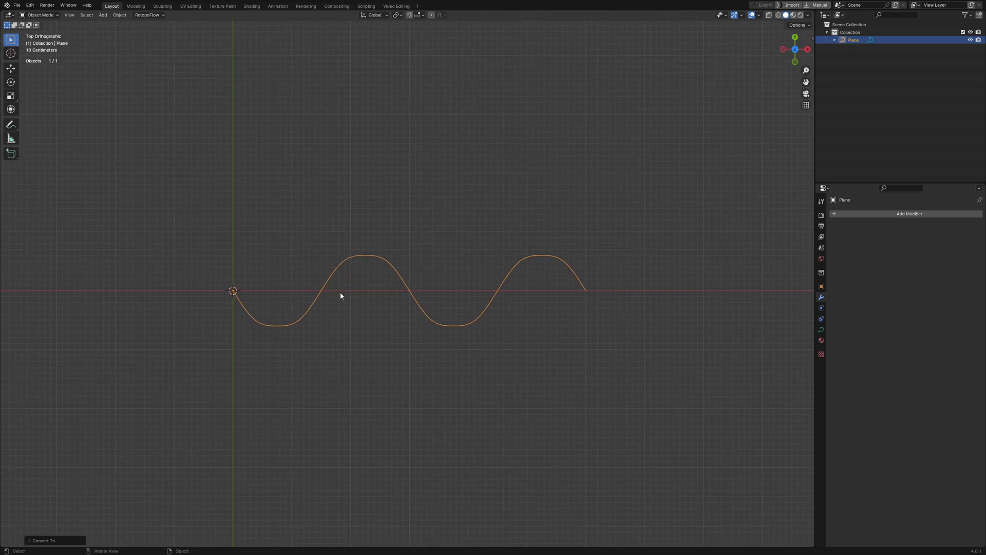
Step: Set the curve's Geometry Bevel Depth to about 0.266 m to form a round tube
left_click(820, 330)
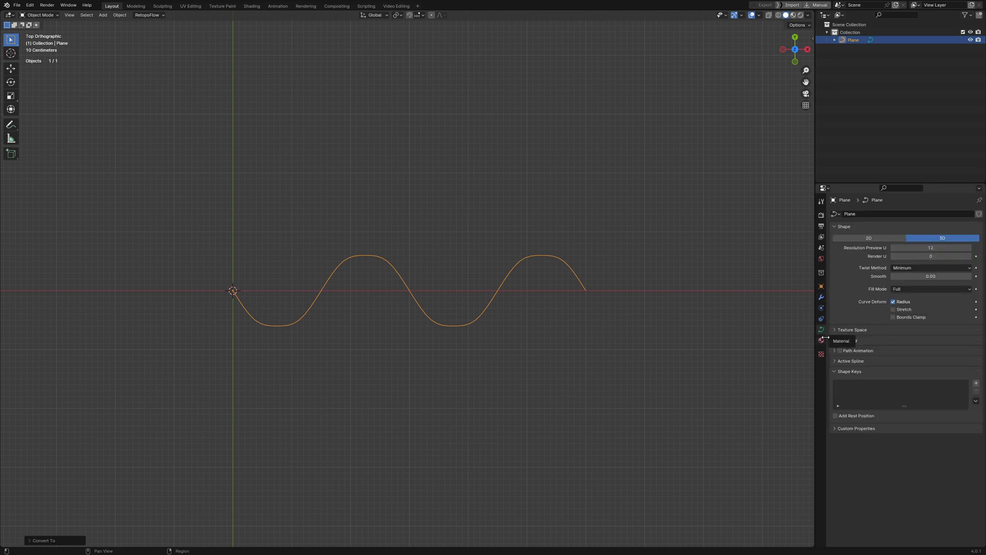
left_click(847, 342)
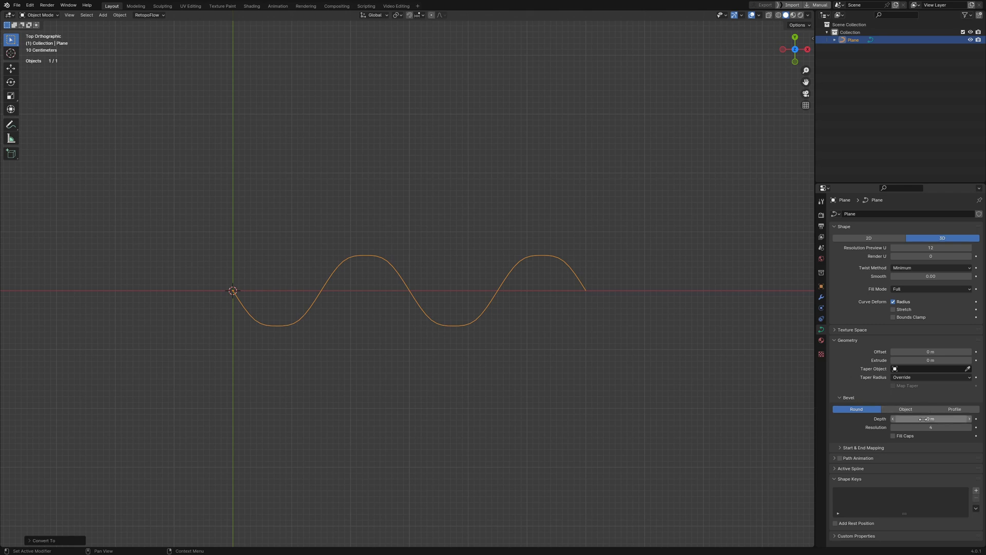
mouse_move(931, 419)
left_mouse_down()
mouse_move(971, 419)
mouse_move(935, 418)
mouse_move(946, 418)
left_mouse_up()
middle_click_drag(513, 392, 501, 402, "shift")
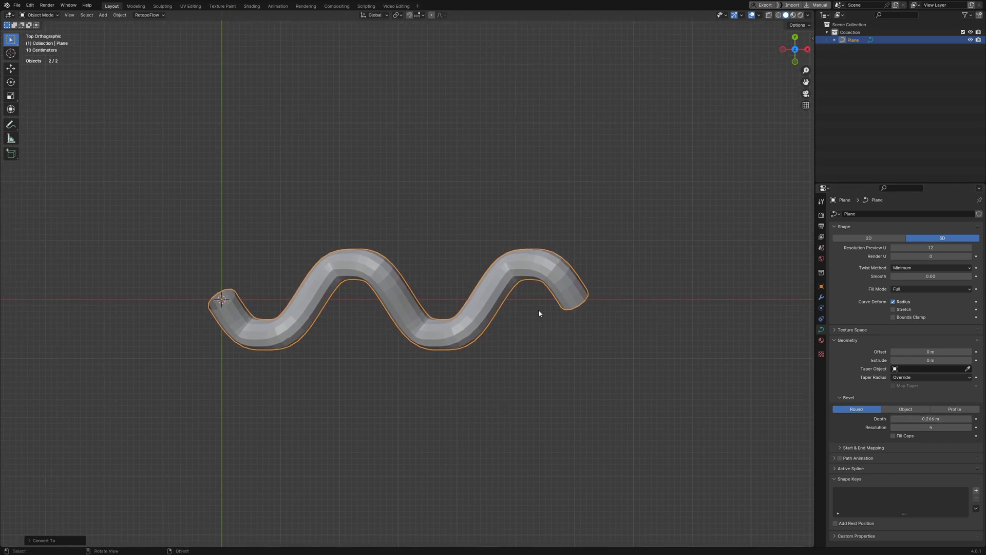
Step: Add a Subdivision Surface modifier to the tube with viewport level 2
left_click(821, 297)
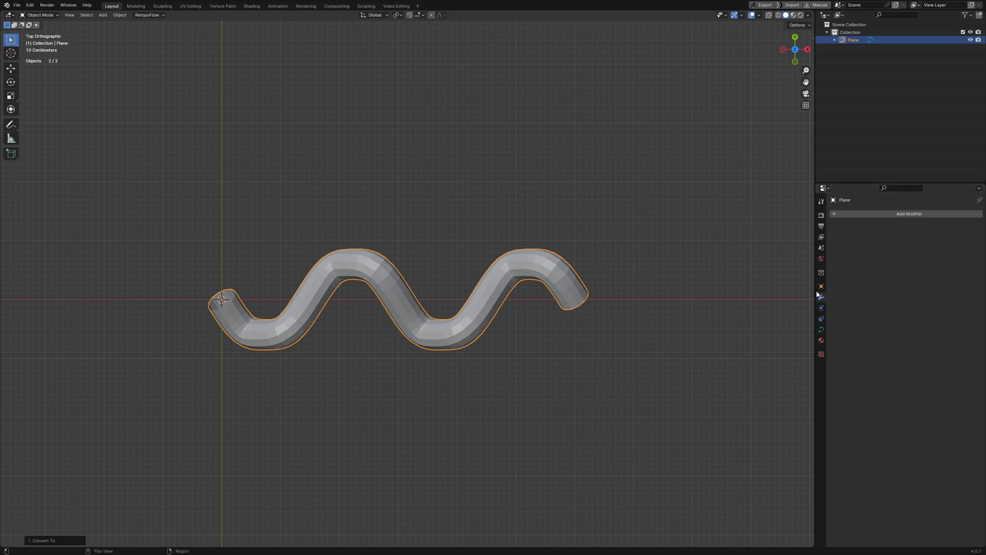
left_click(874, 212)
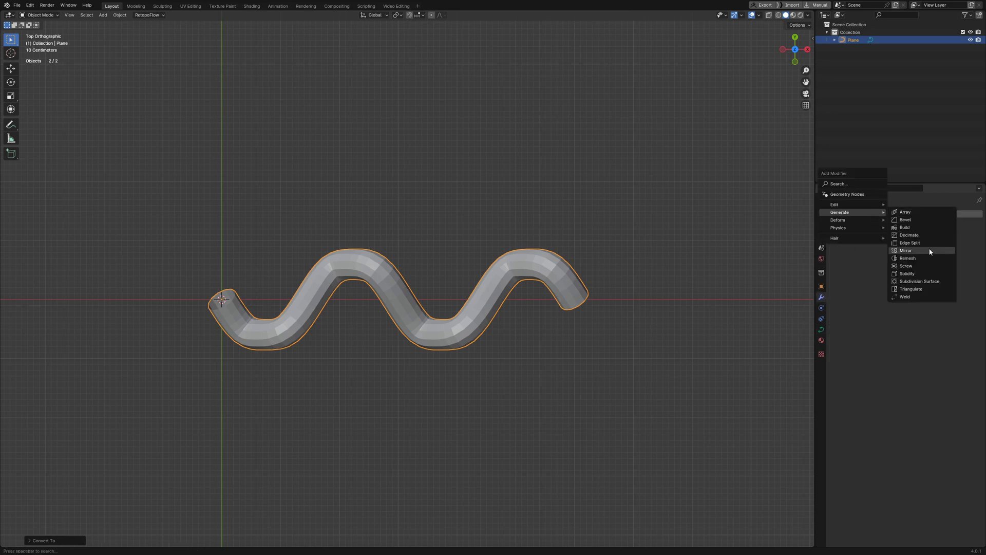
left_click(933, 282)
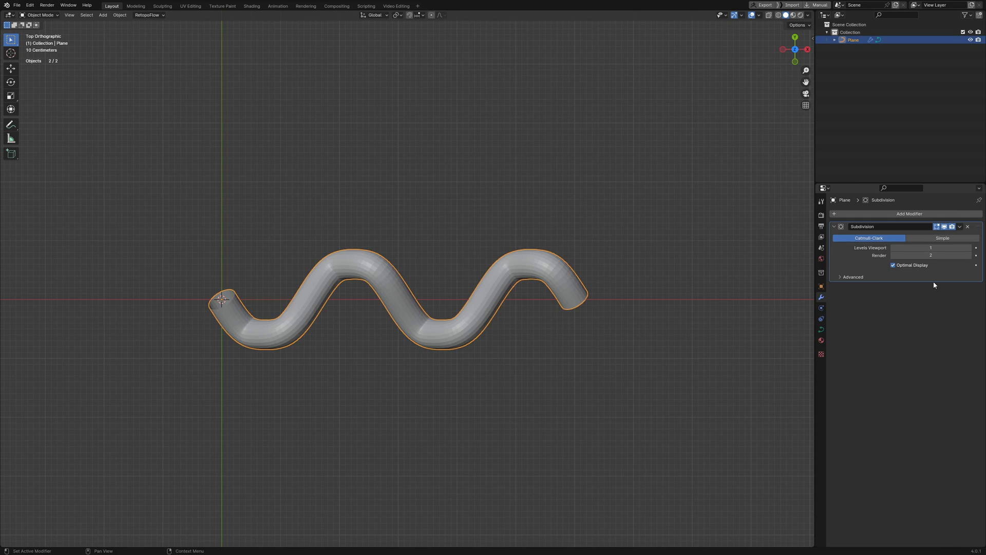
left_click(968, 247)
Step: Apply Shade Smooth to the tube
right_click(476, 319)
mouse_move(476, 320)
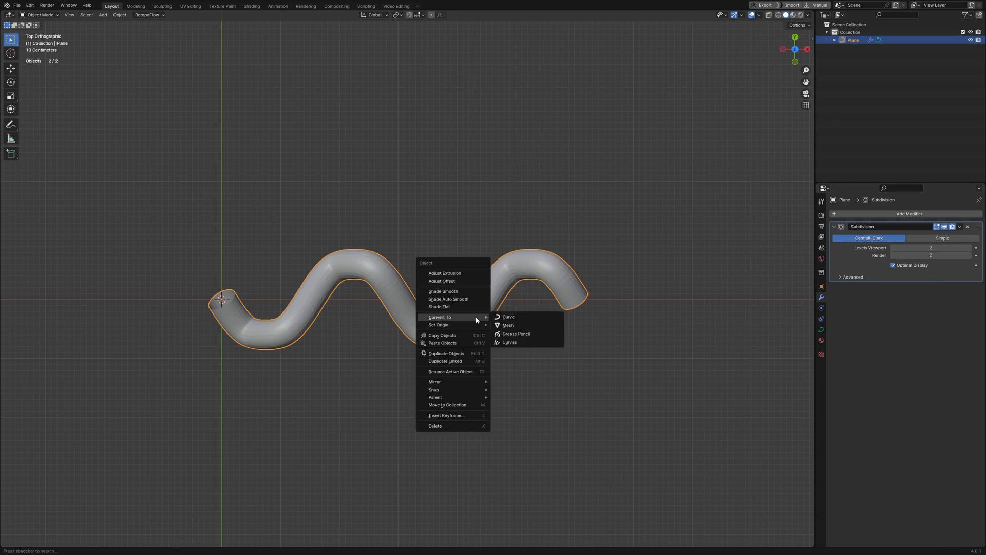
left_click(465, 290)
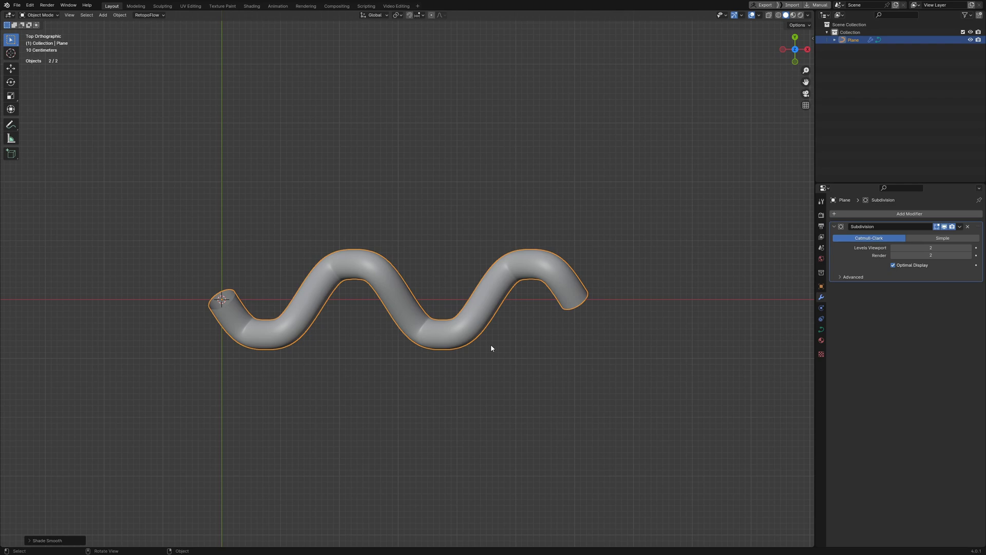
middle_click_drag(502, 345, 506, 392)
scroll(506, 284, "down", 2)
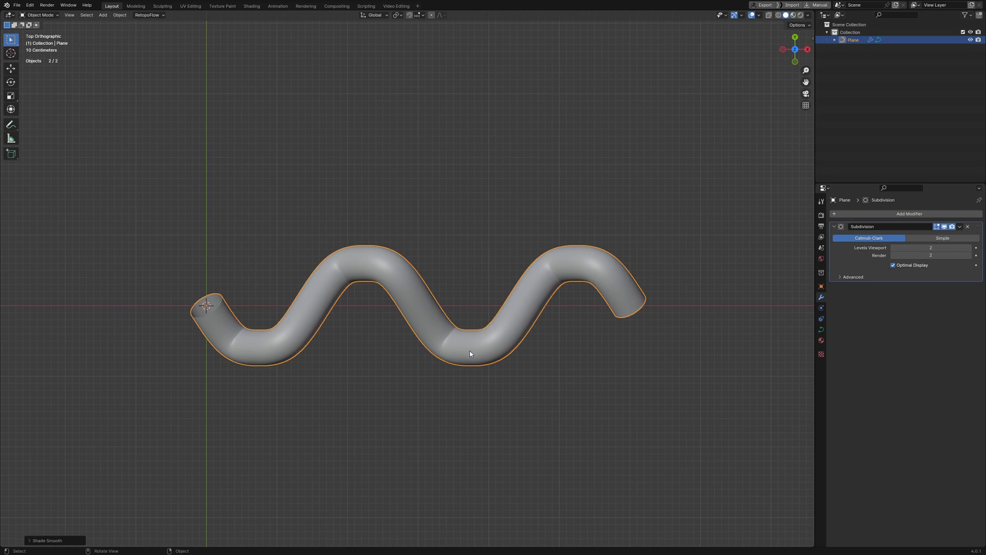
scroll(470, 353, "up", 2)
Step: In Edit Mode, set the pivot to Active Element and make the start point active
key("Tab")
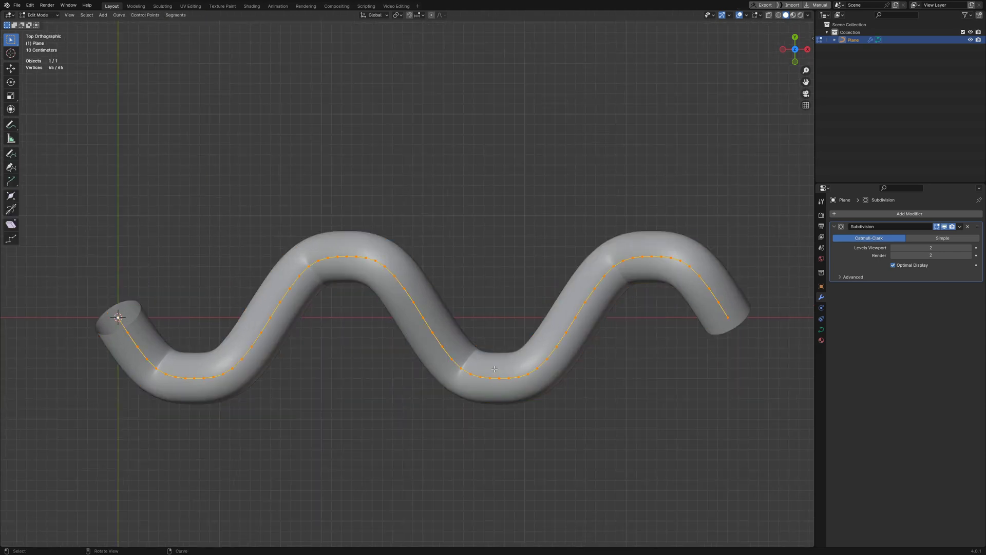
scroll(234, 329, "down", 1)
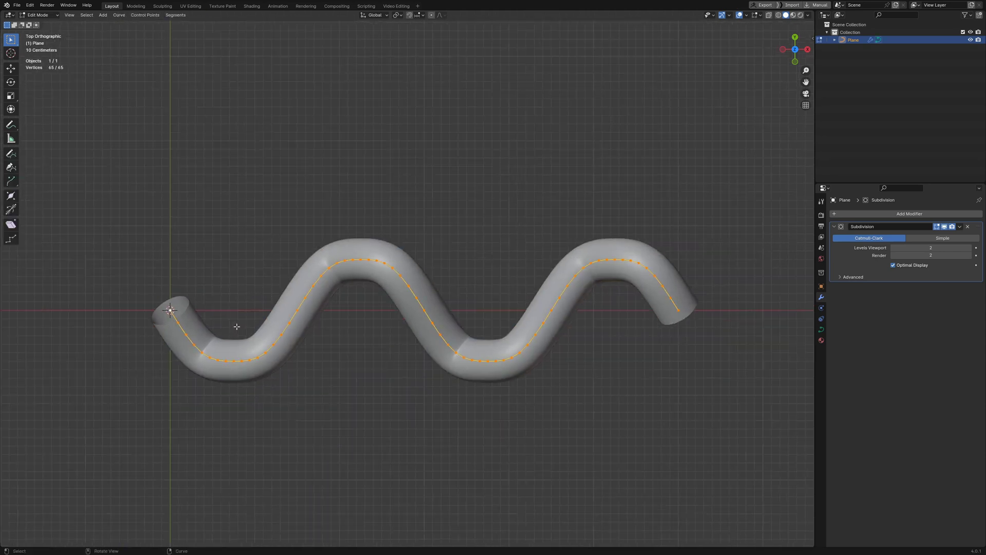
middle_click_drag(236, 328, 258, 317, "shift")
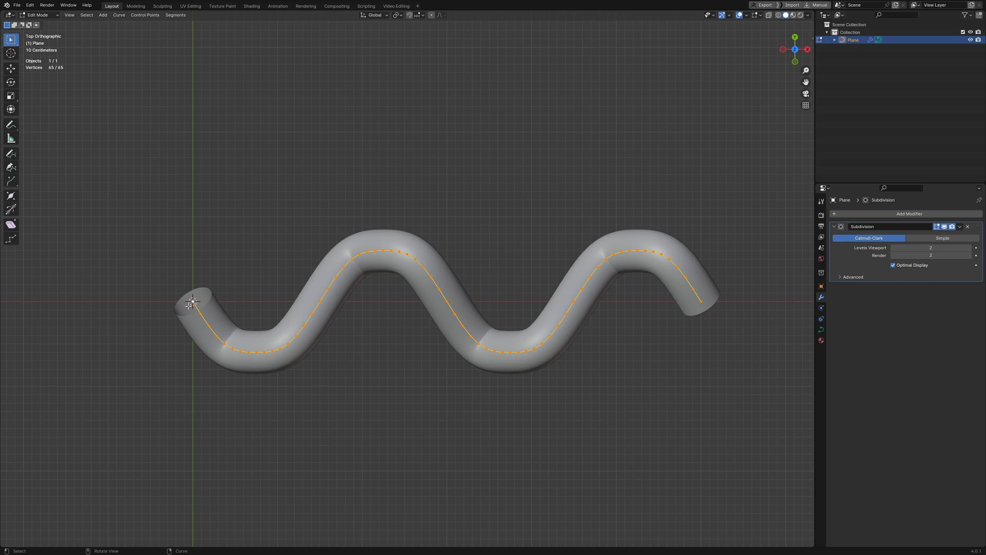
key("period")
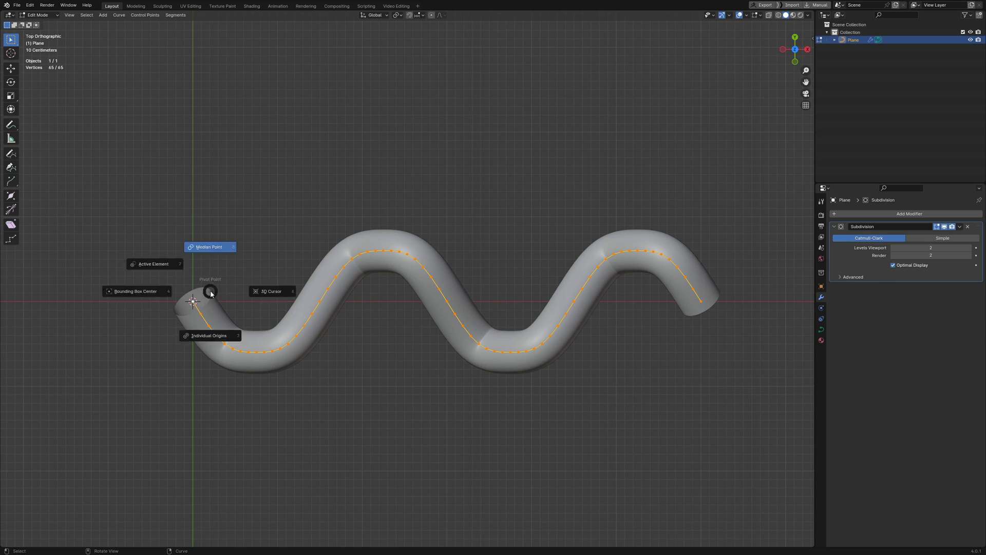
left_click(157, 264)
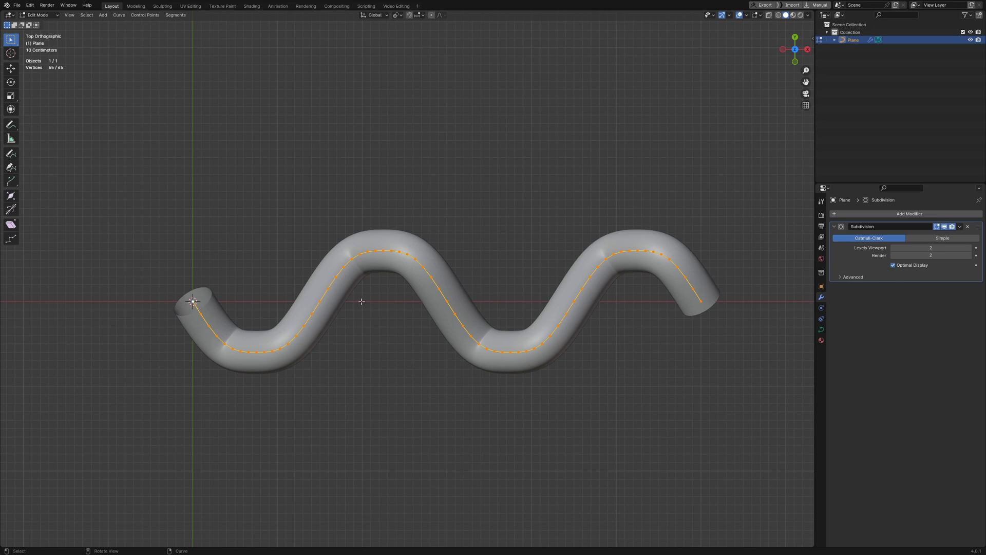
middle_click_drag(361, 302, 342, 309, "shift")
left_click(278, 332)
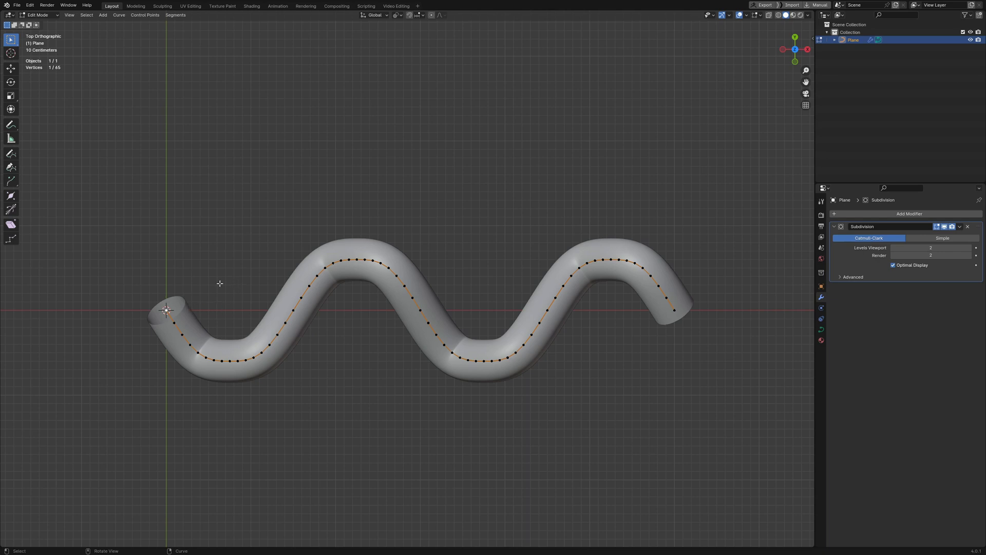
Step: Scale all control points along X to stretch the wave, then return to Object Mode
key("a")
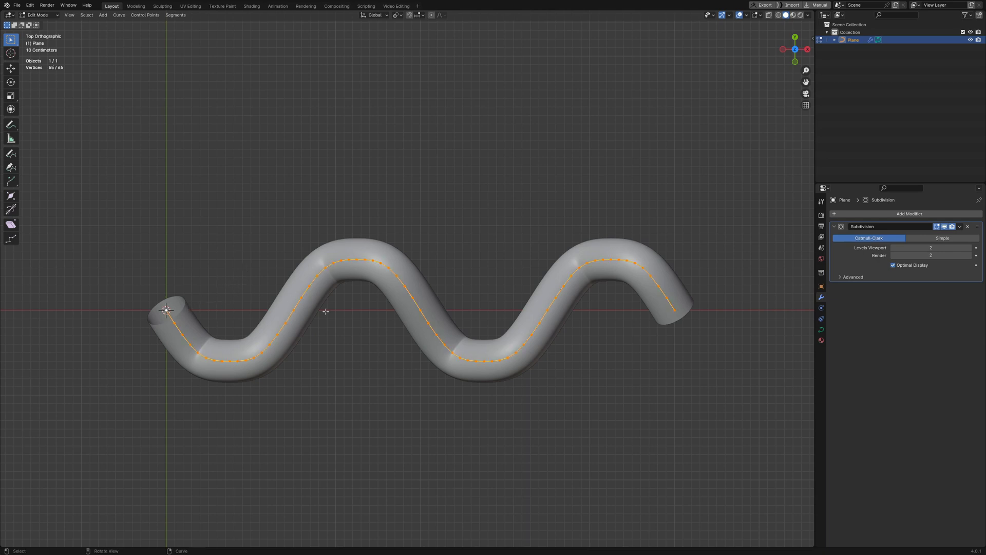
key("s")
key("x")
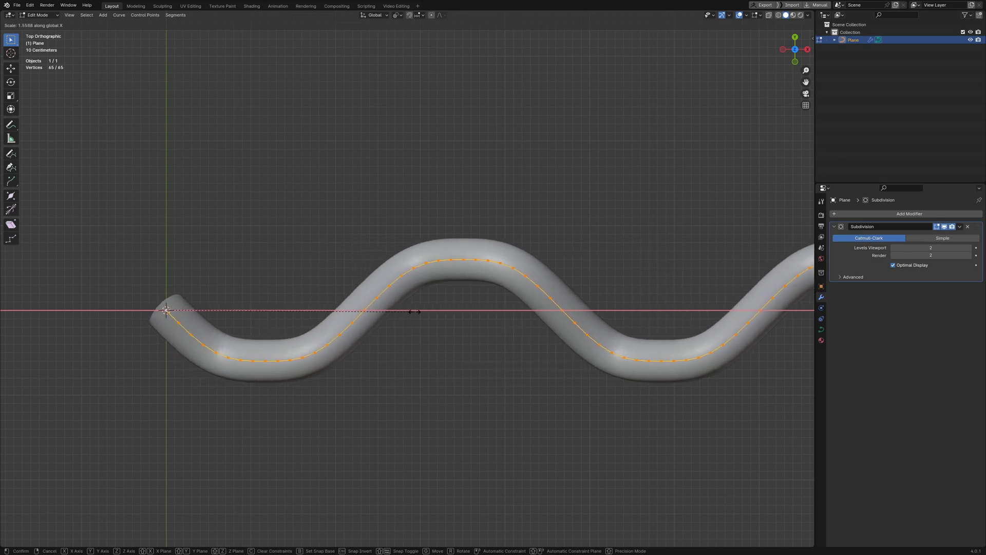
left_click(465, 308)
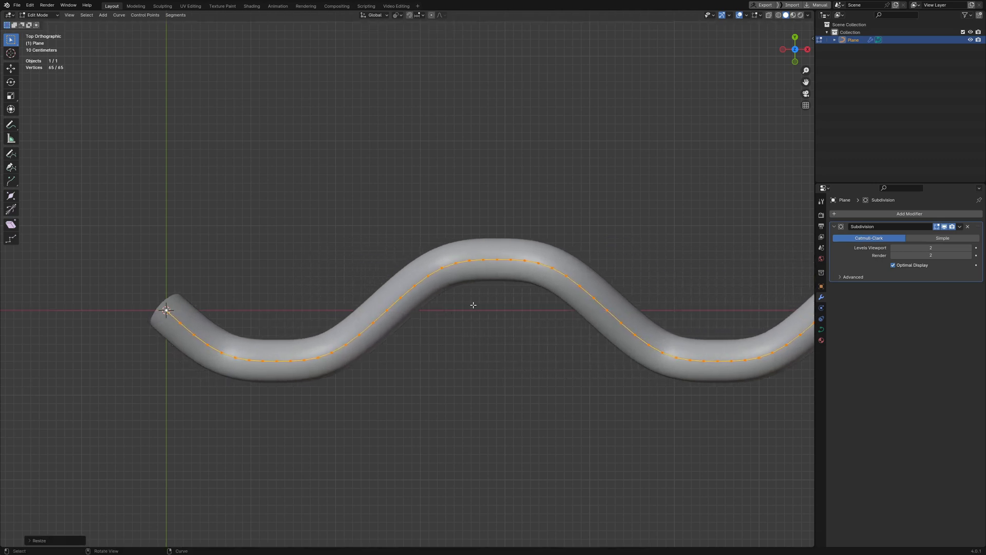
scroll(473, 305, "down", 3)
middle_click_drag(454, 301, 429, 320, "shift")
key("Tab")
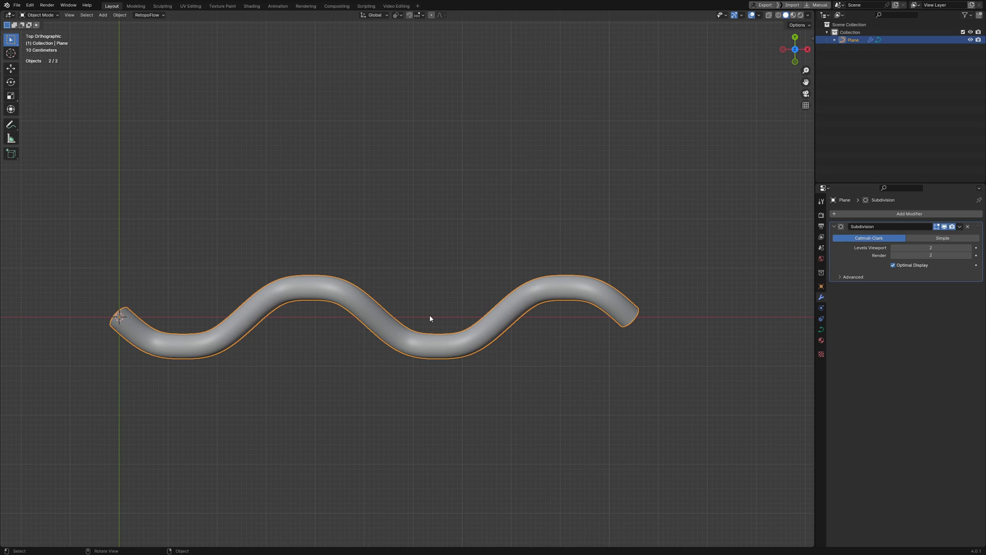
Step: Add an Array modifier with count 3 and relative X offset 0.160 to weave the braid
left_click(888, 214)
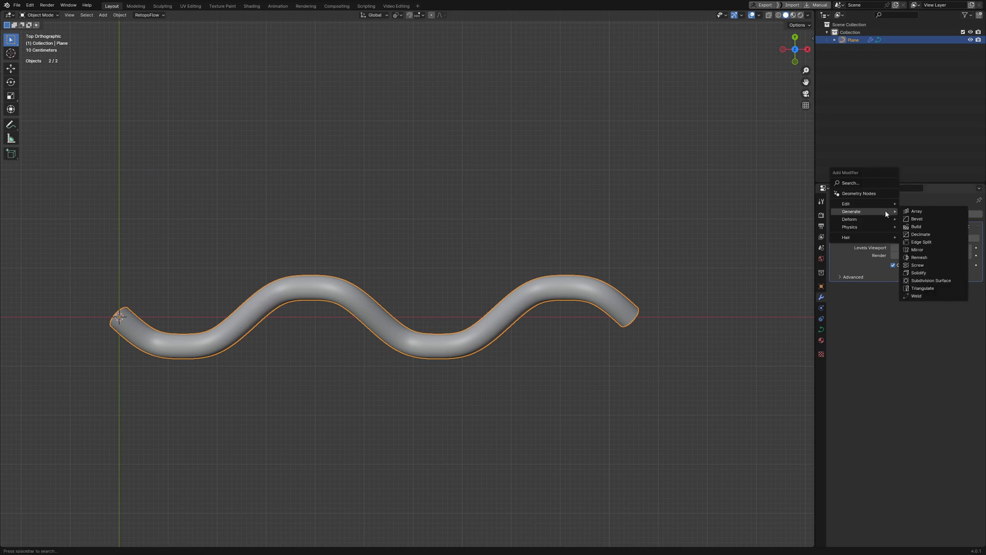
left_click(926, 211)
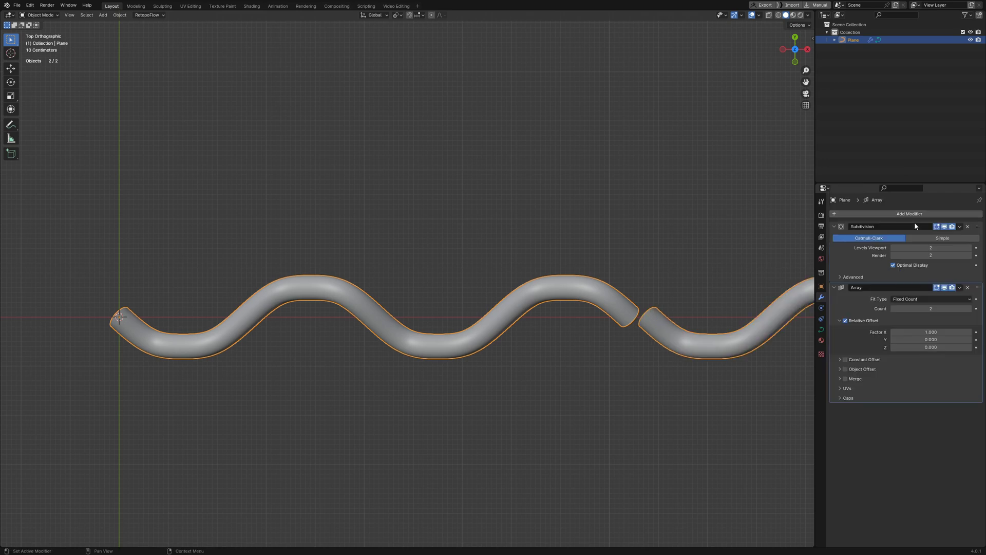
middle_click_drag(620, 317, 544, 302, "shift")
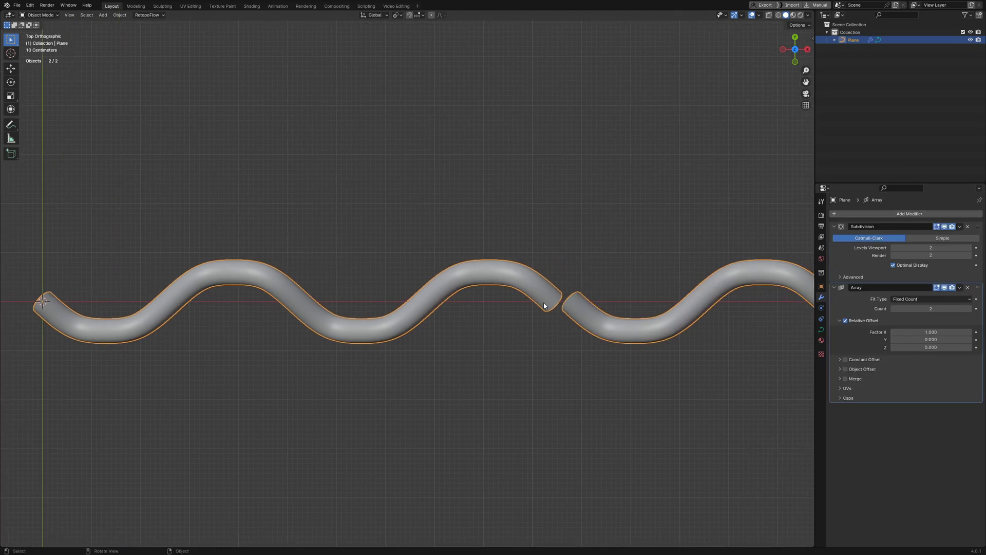
left_click(842, 226)
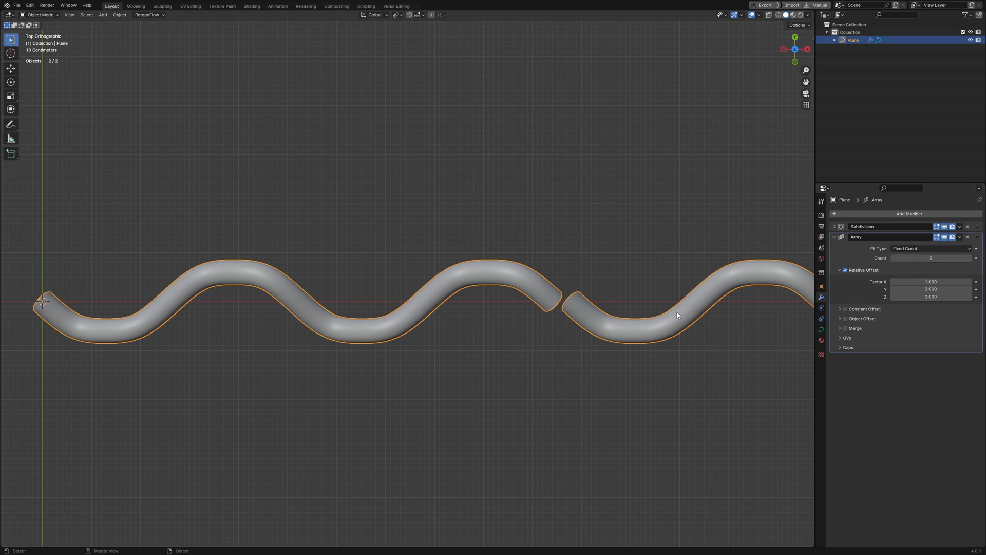
middle_click_drag(942, 304, 940, 295, "ctrl")
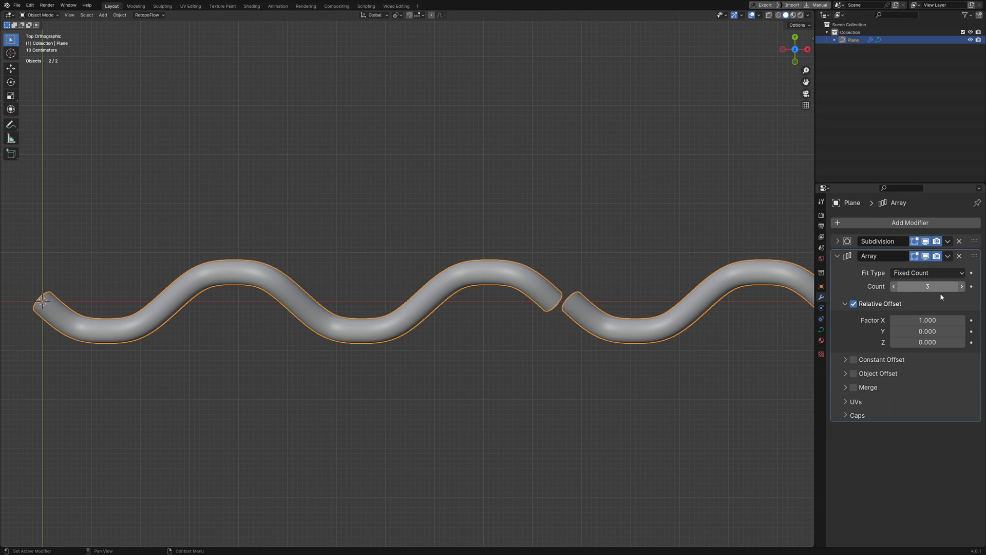
left_click_drag(927, 320, 795, 320)
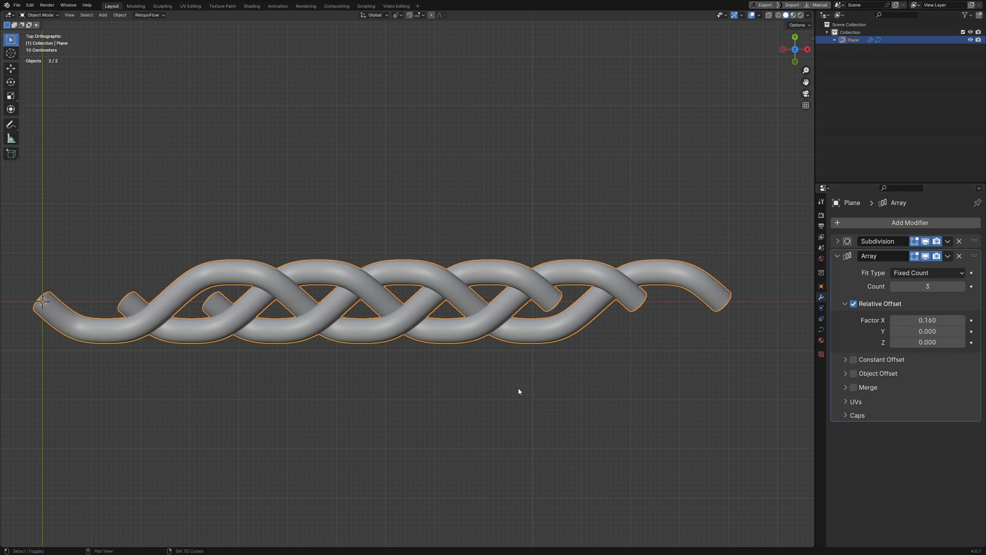
middle_click_drag(518, 387, 539, 392, "shift")
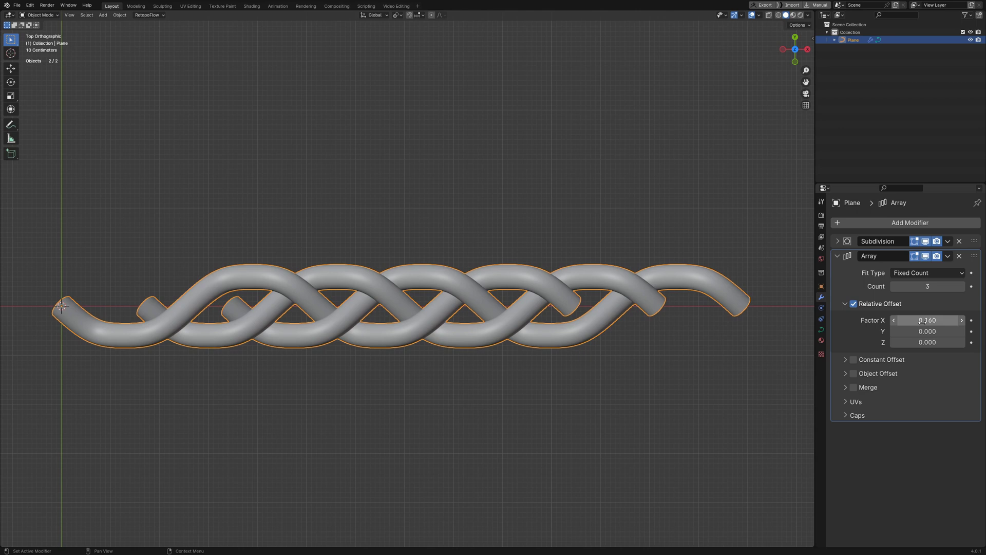
middle_click_drag(442, 344, 448, 342, "shift")
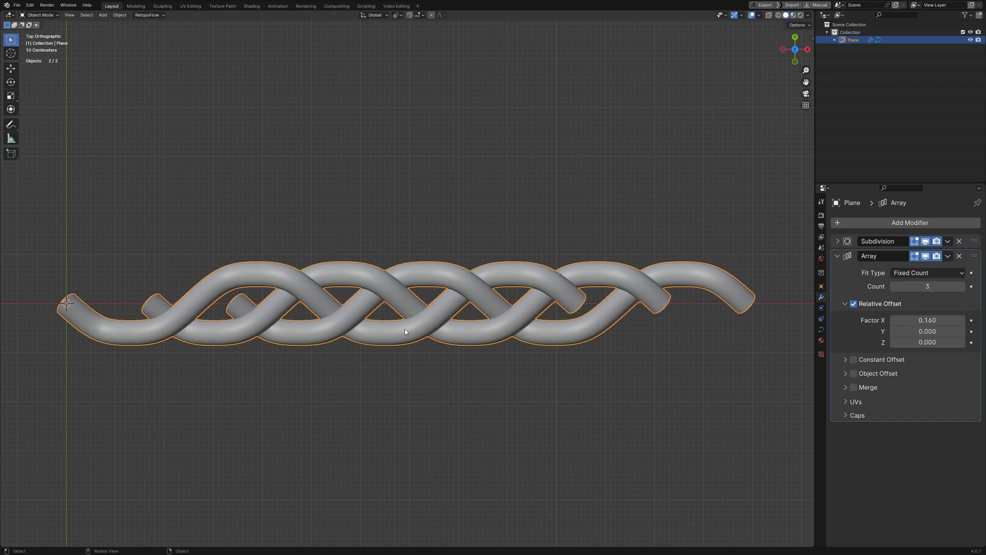
middle_click_drag(444, 362, 819, 330)
Step: Raise the curve's Bevel Depth from 0.266 m to 0.445 m and collapse the first Array modifier
left_click(821, 330)
scroll(906, 465, "down", 2)
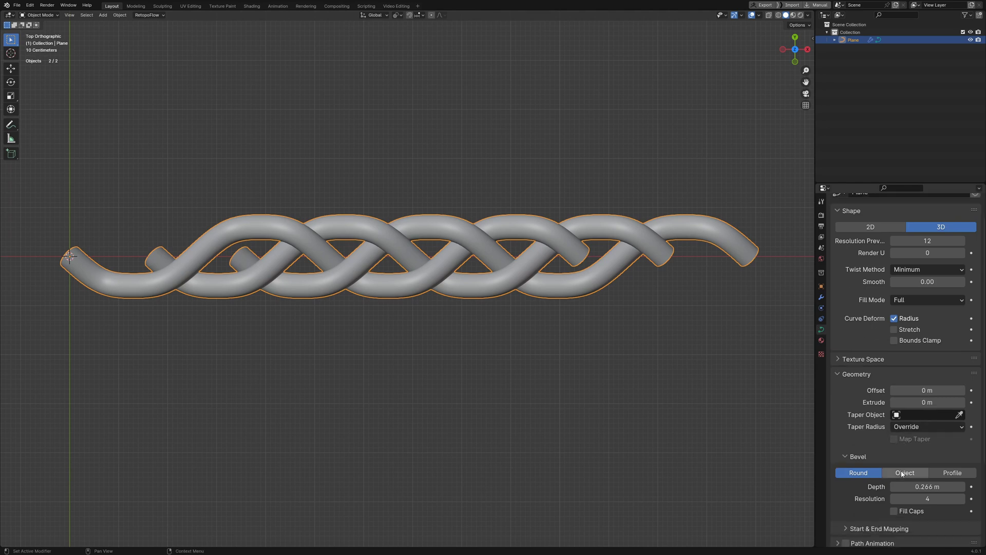
left_click_drag(918, 487, 979, 487)
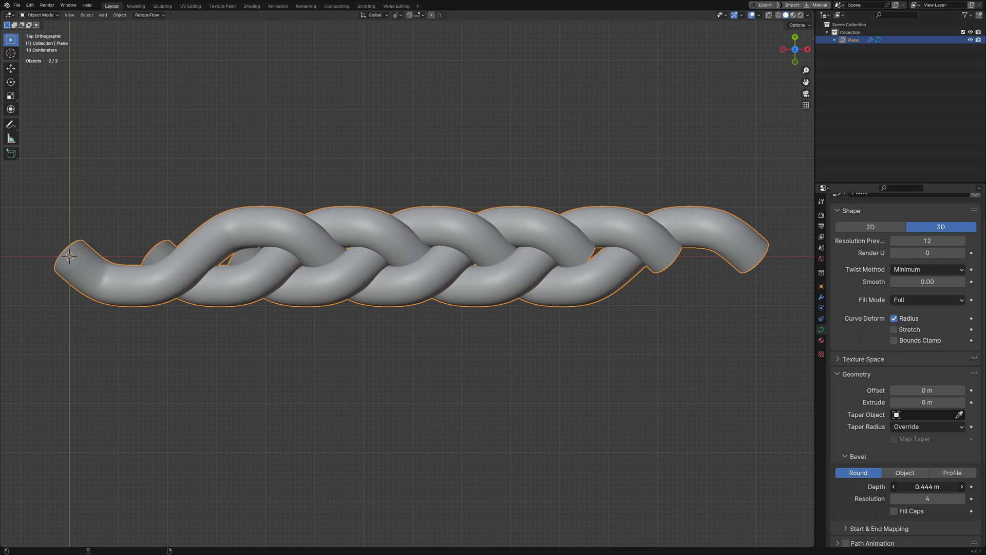
middle_click_drag(493, 255, 489, 269, "shift")
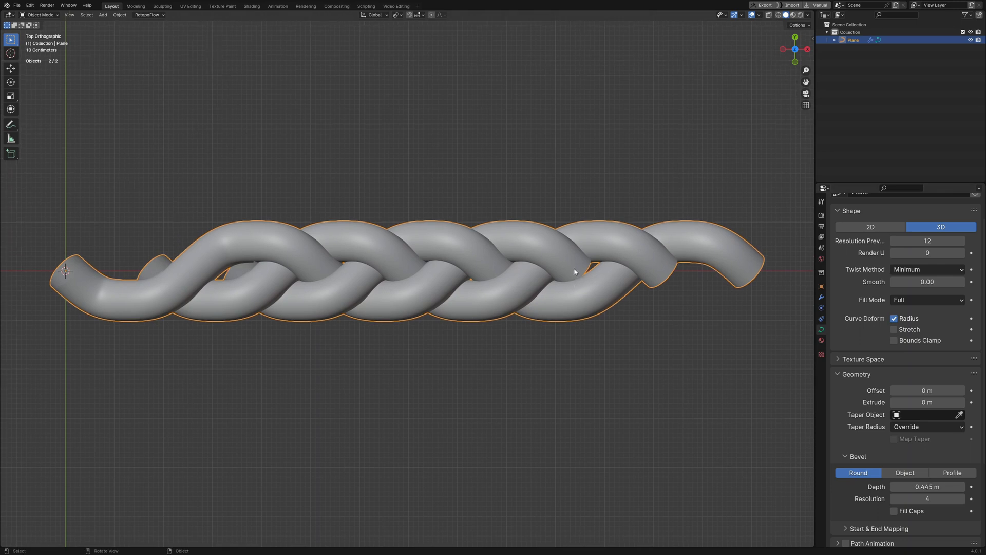
left_click(821, 297)
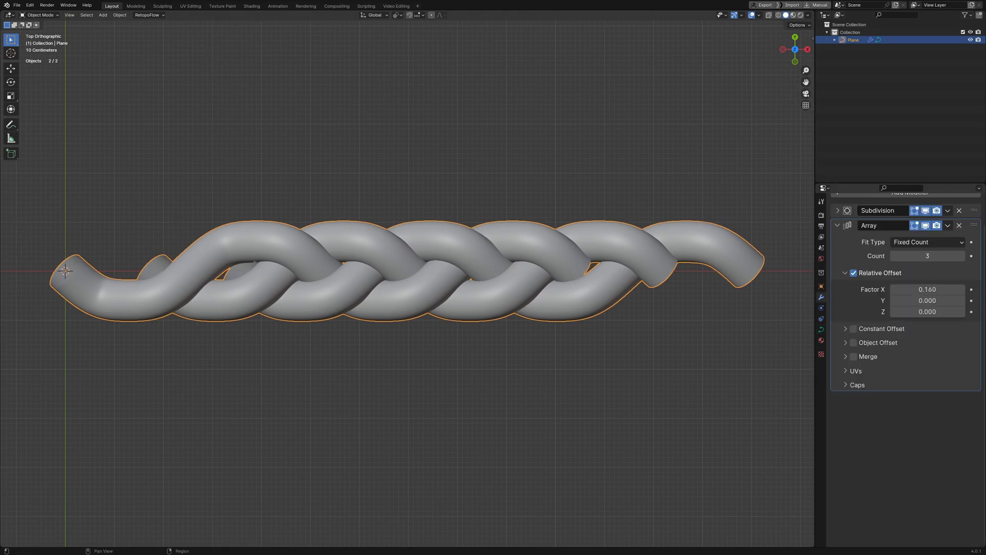
left_click(838, 226)
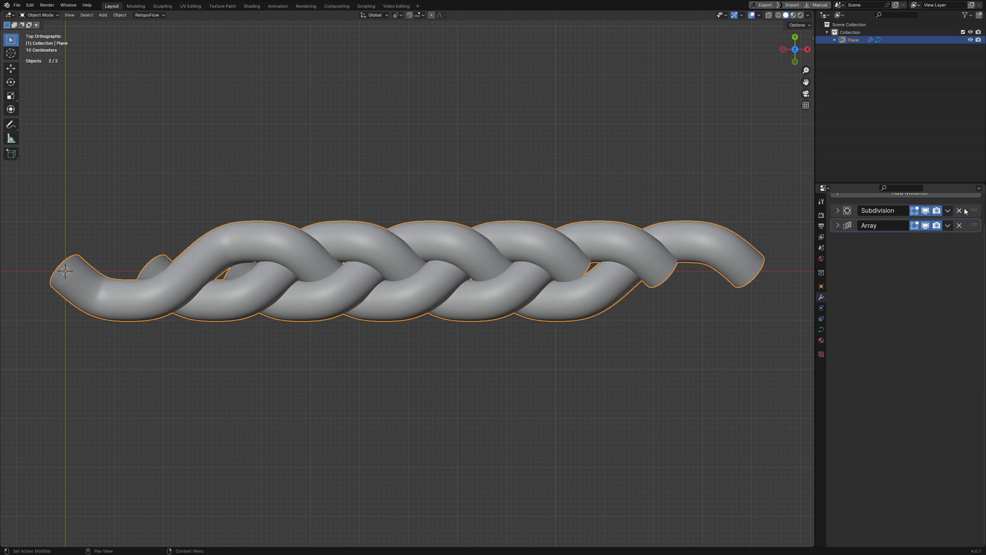
Step: Add a second Array modifier with Count 2 to repeat the braid end to end
scroll(956, 213, "up", 1)
left_click(948, 209)
mouse_move(916, 211)
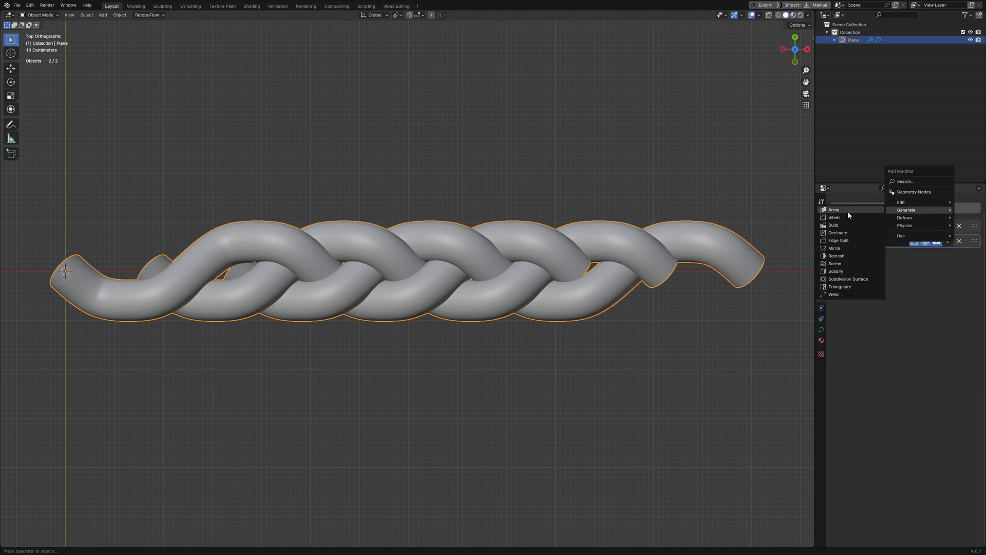
left_click(835, 210)
scroll(645, 385, "down", 5)
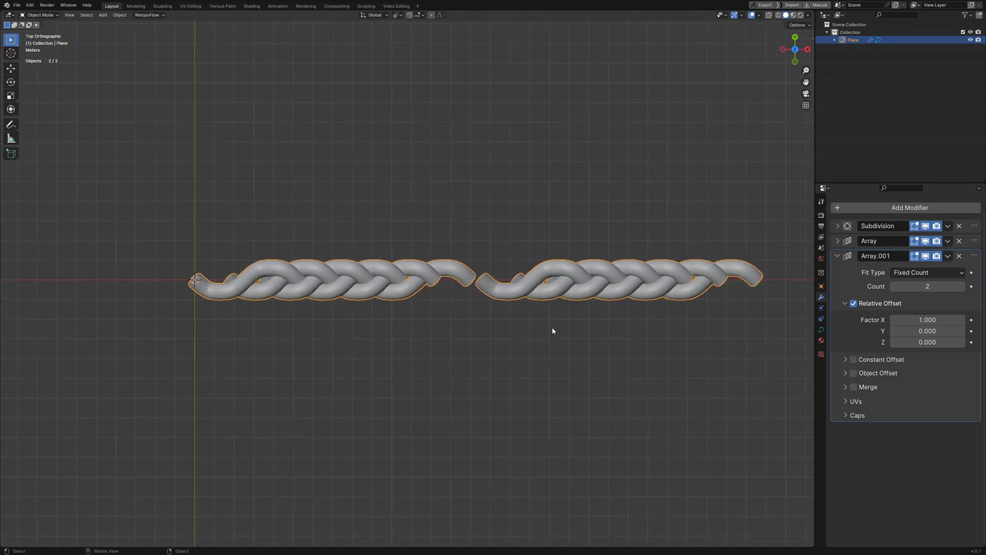
scroll(555, 337, "up", 4)
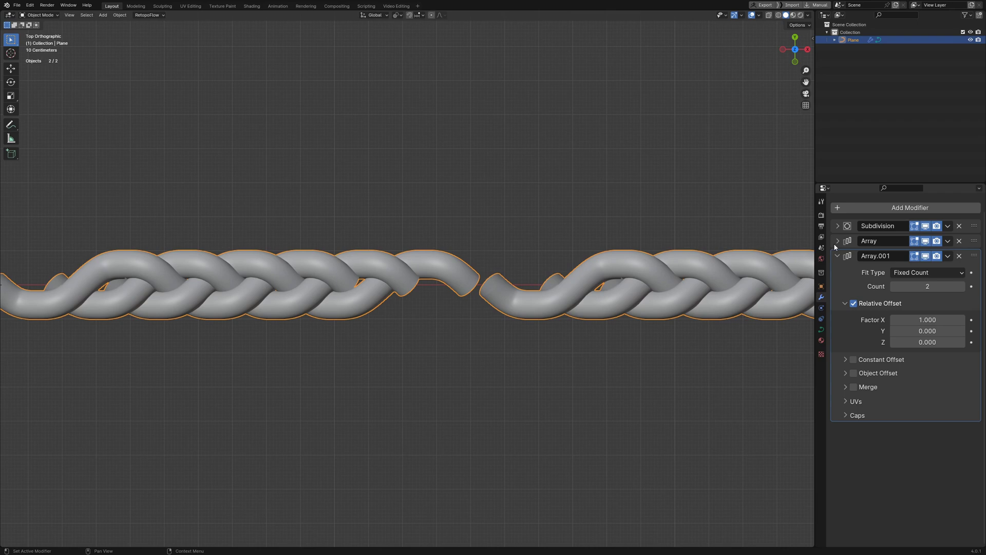
Step: Enable Merge on the second array with a 0.025 m merge distance
left_click(847, 387)
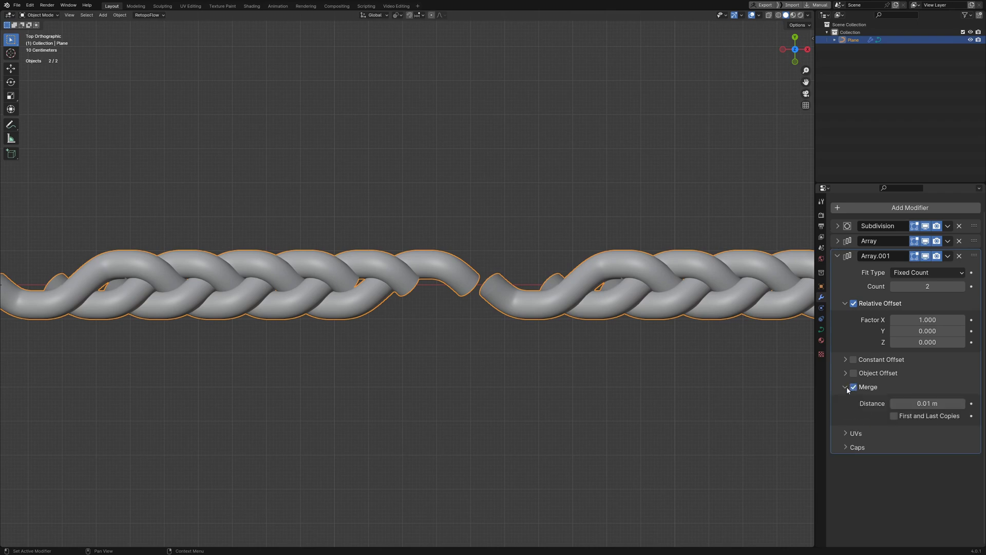
left_click(929, 405)
left_click(930, 404)
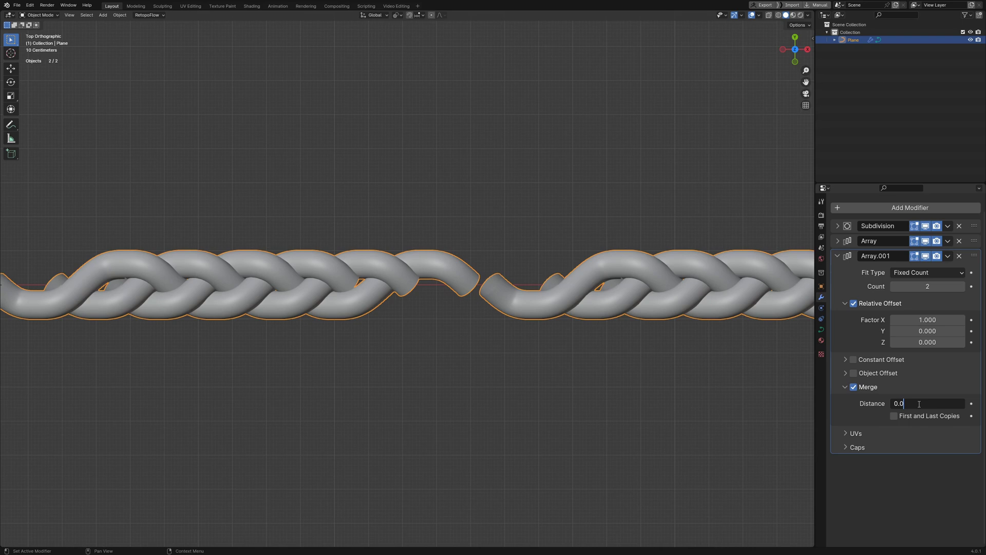
type("0.025")
key("Return")
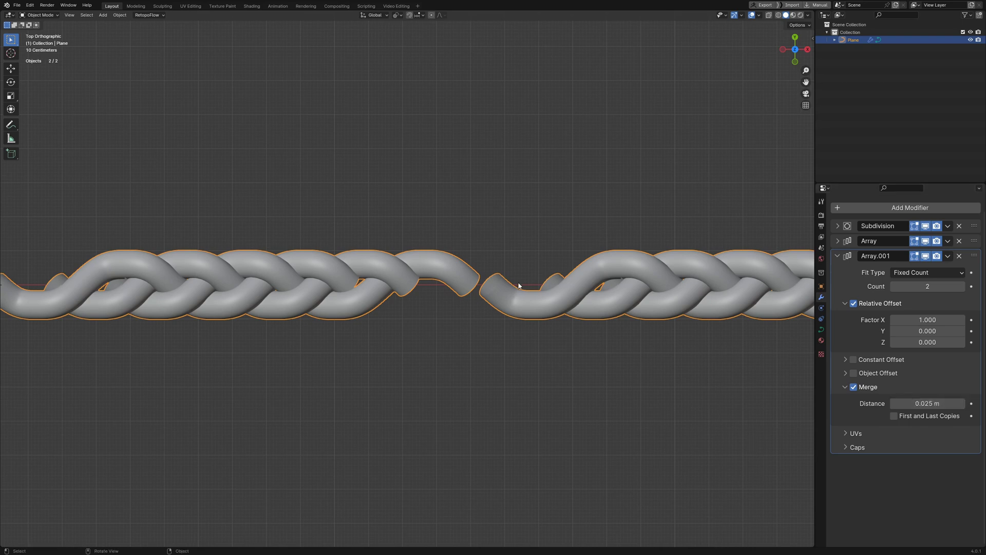
right_click(518, 285)
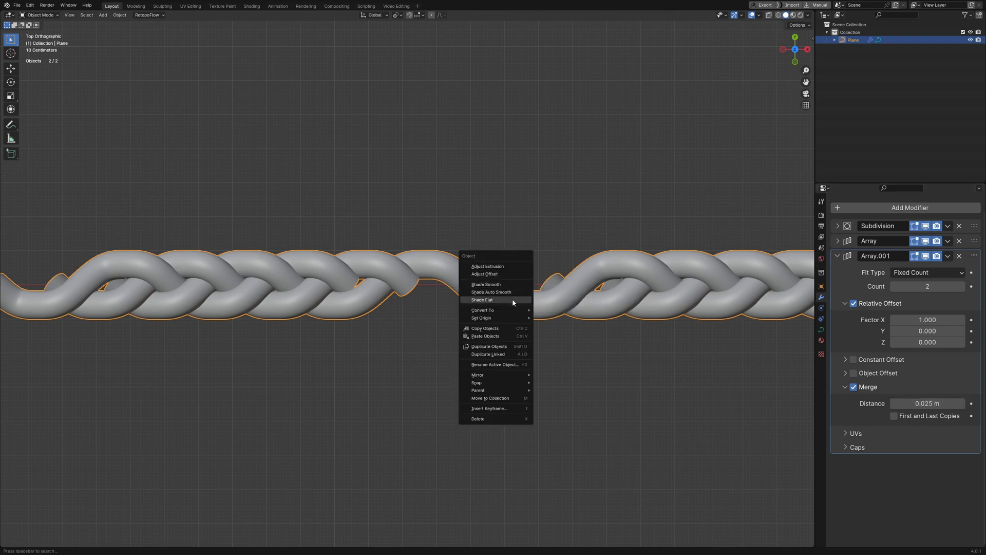
Step: Shade the braid flat and frame the gap between the two braids
left_click(512, 299)
middle_click_drag(535, 282, 545, 413)
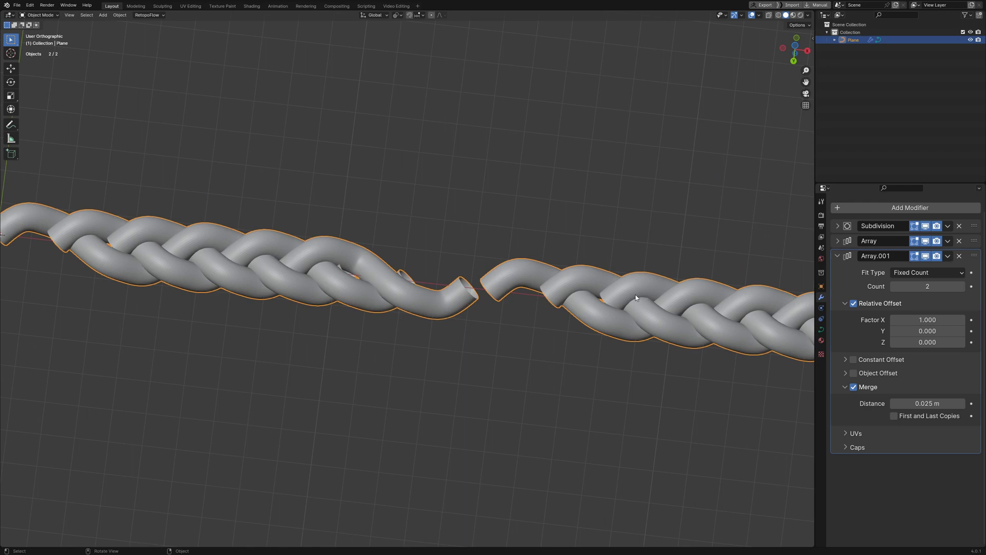
middle_click_drag(510, 275, 558, 297, "shift")
middle_click_drag(400, 284, 402, 297)
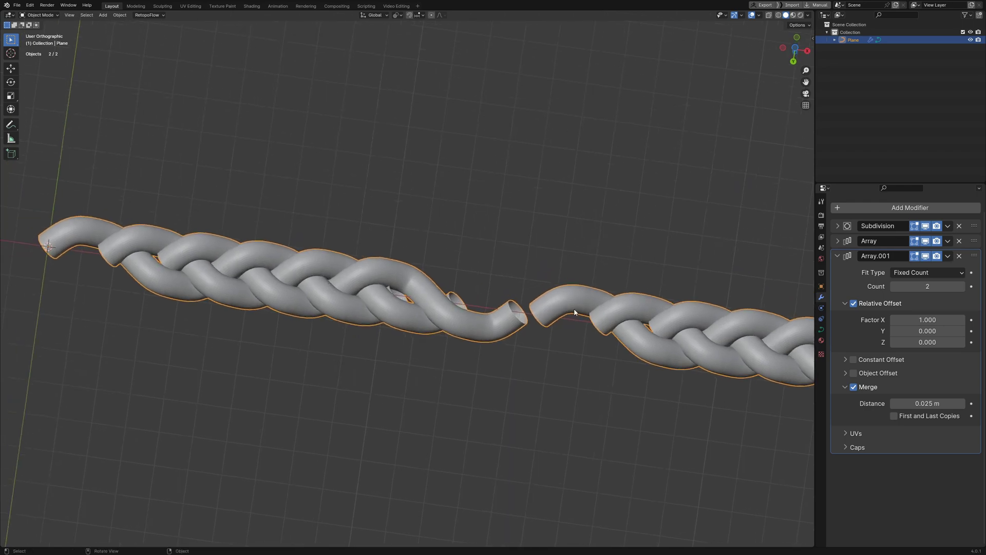
middle_click_drag(575, 312, 492, 315)
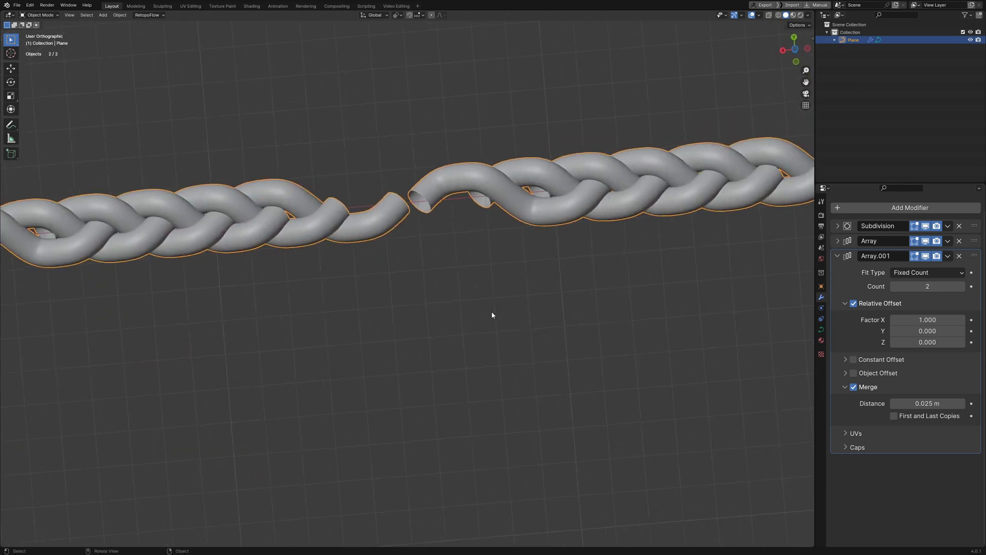
middle_click_drag(468, 222, 468, 318, "shift")
scroll(484, 288, "up", 4)
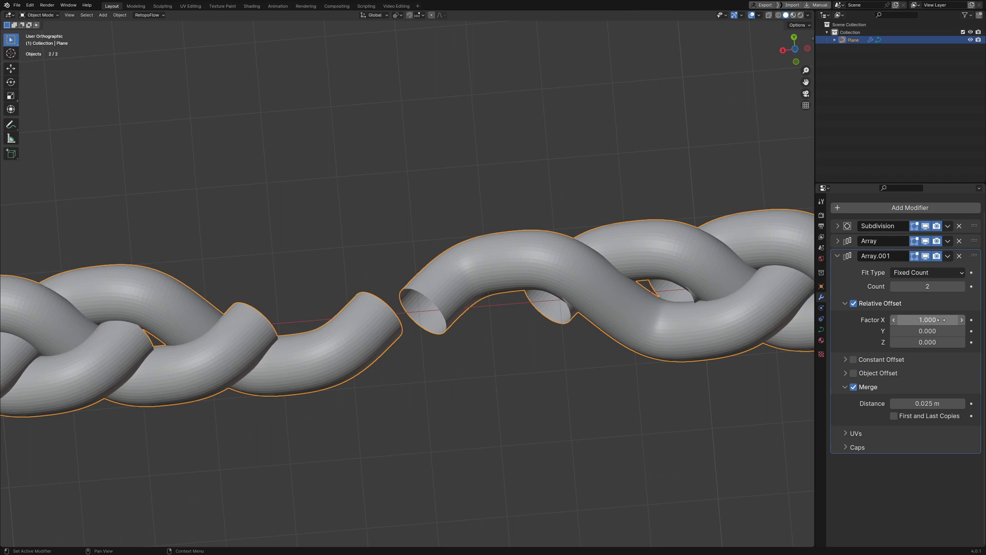
Step: Drag Array.001 Factor X to slide the second braid toward the first, near 0.710
left_click_drag(940, 319, 912, 319)
scroll(619, 337, "up", 4)
middle_click_drag(619, 336, 302, 252, "shift")
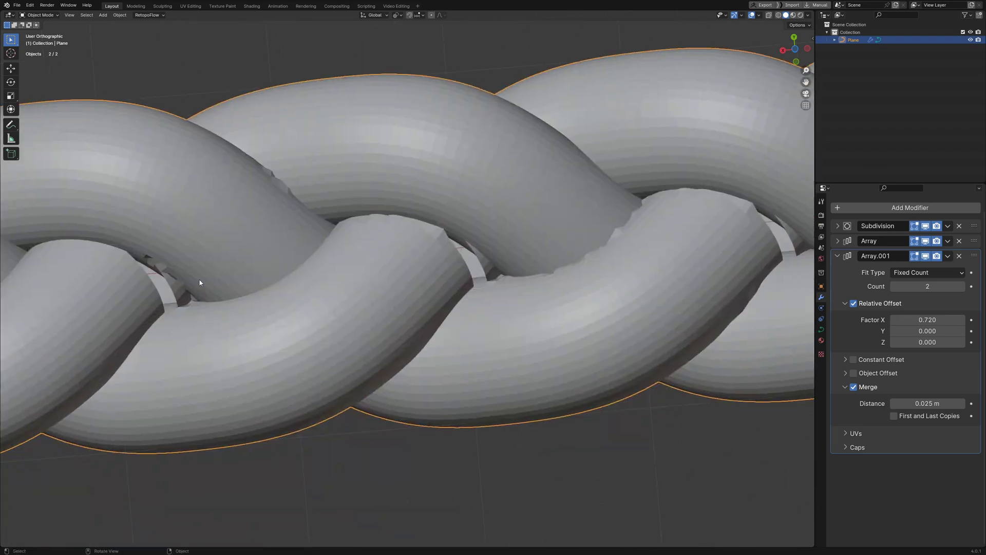
middle_click_drag(165, 278, 468, 314, "shift")
scroll(331, 293, "up", 3)
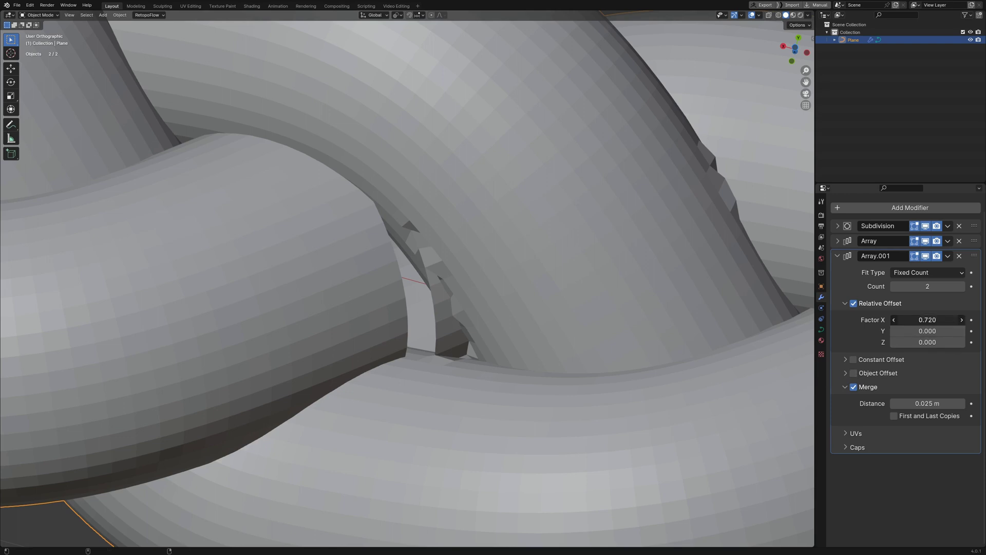
mouse_move(927, 320)
left_mouse_down()
mouse_move(917, 320)
mouse_move(933, 319)
left_mouse_up()
middle_click_drag(447, 329, 456, 337, "shift")
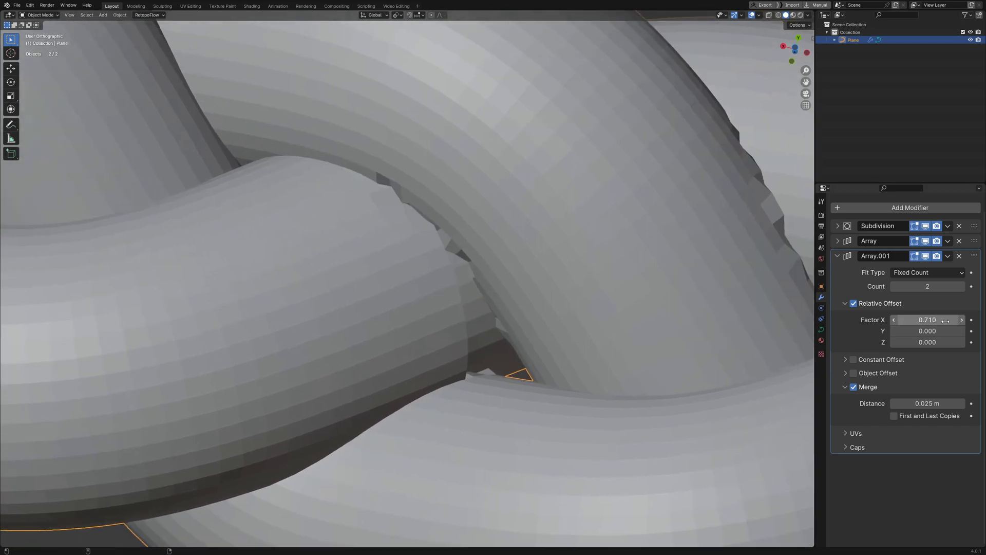
left_click_drag(945, 320, 942, 320)
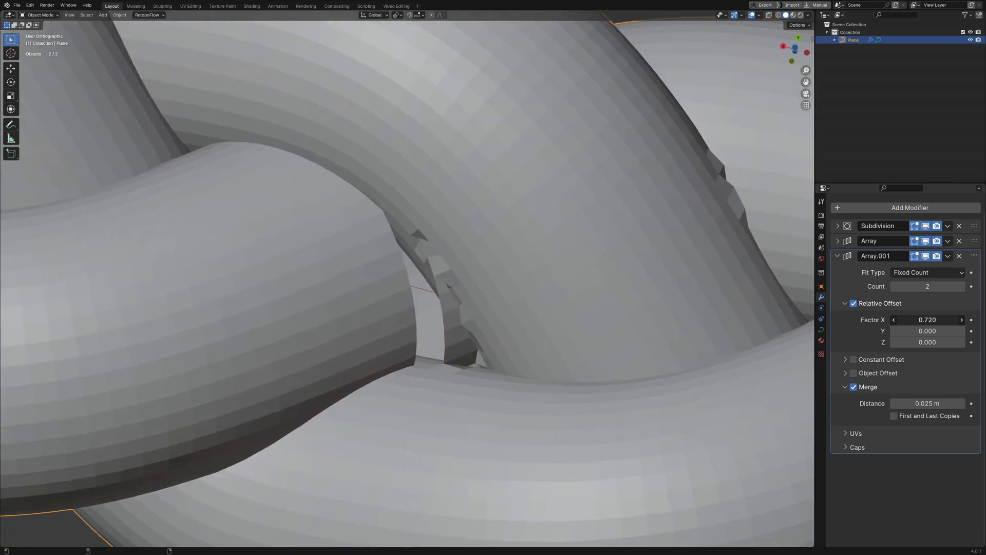
Step: Re-enter the second array's merge distance as 0.025 m
left_click(919, 404)
type("0.0")
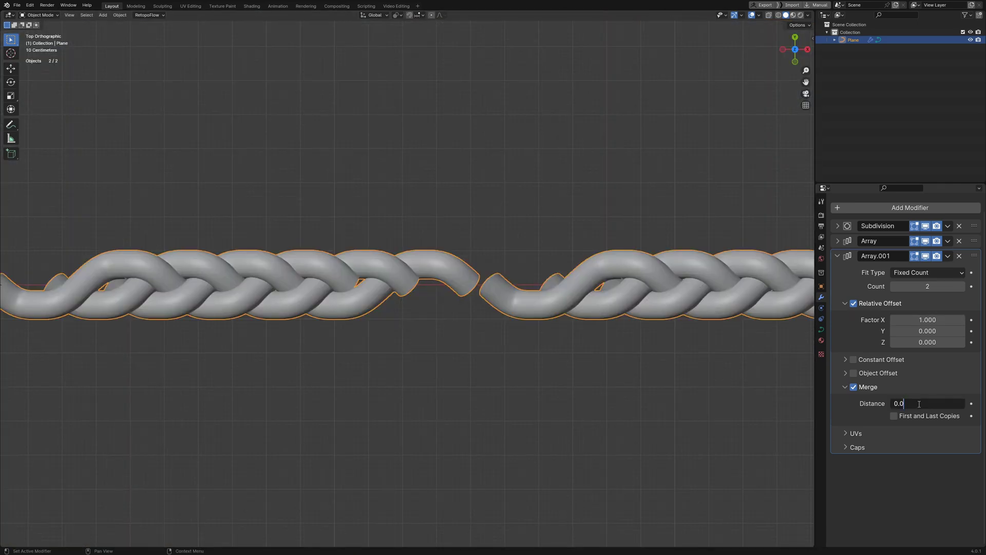
type("25")
key("Return")
right_click(513, 294)
middle_click_drag(512, 294, 411, 265)
middle_click_drag(411, 265, 545, 311)
scroll(468, 316, "up", 4)
Step: Fine-tune the second braid's Factor X offset, typing 0.71 to close the seam
left_click_drag(927, 320, 883, 320)
scroll(300, 252, "up", 4)
middle_click_drag(295, 251, 442, 288, "shift")
scroll(441, 288, "up", 3)
middle_click_drag(442, 288, 478, 290)
left_click_drag(919, 320, 917, 320)
middle_click_drag(450, 332, 456, 337, "shift")
left_click_drag(940, 319, 942, 319)
left_click(940, 319)
type(".71")
key("Return")
Step: Lower the curve's Bevel Depth to about 0.286 m for thinner strands
middle_click_drag(624, 320, 456, 279)
scroll(581, 304, "down", 6)
scroll(455, 279, "up", 1)
left_click(822, 330)
left_click_drag(932, 503, 868, 503)
middle_click_drag(466, 251, 480, 318)
scroll(513, 334, "up", 2)
Step: Set Array.001 Factor X to 0.735, then correct it to 0.729 so strands join
left_click(822, 298)
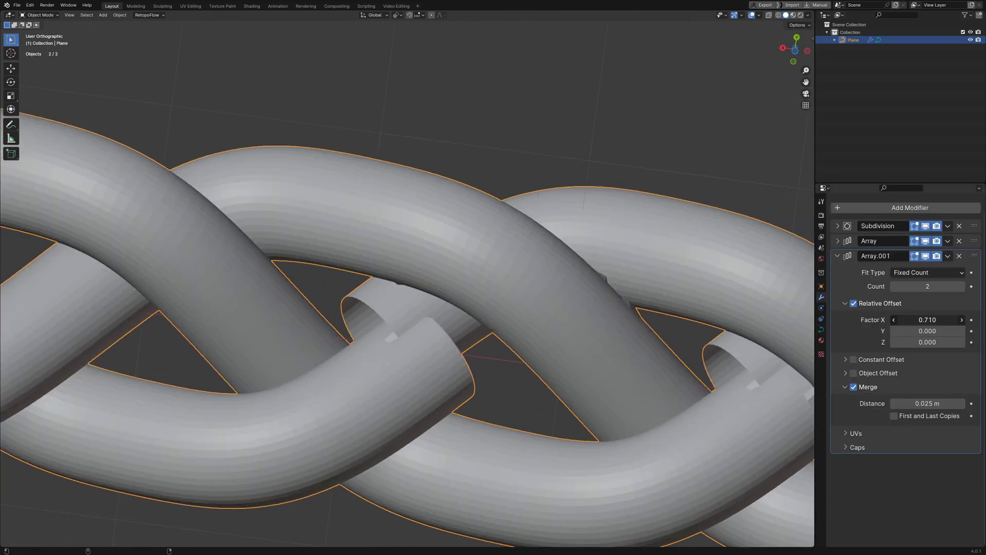
left_click_drag(928, 320, 936, 320)
mouse_move(424, 337)
middle_mouse_down()
mouse_move(452, 323)
mouse_move(425, 339)
middle_mouse_up()
scroll(475, 322, "up", 4)
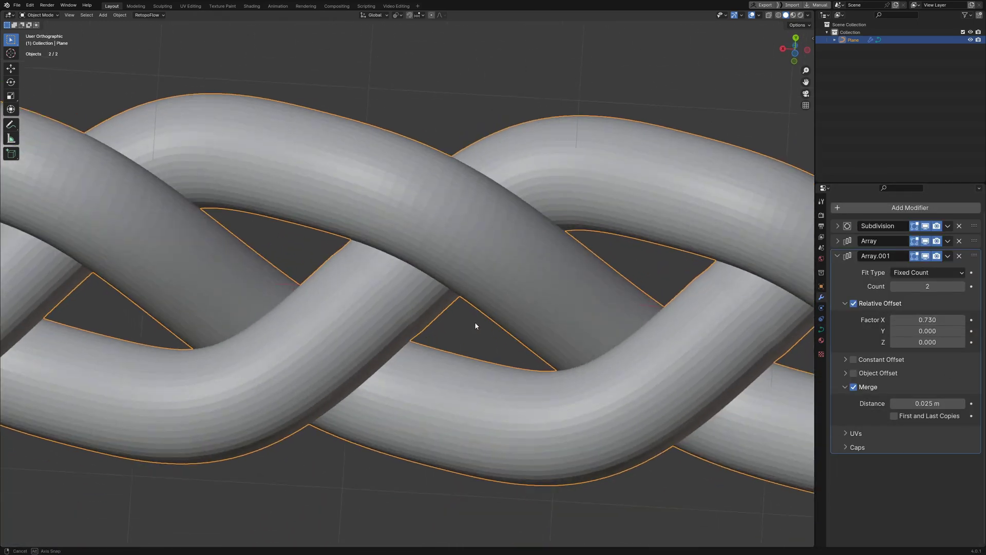
left_click(925, 318)
type("0.735")
key("Return")
left_click(935, 322)
type("0.7.2")
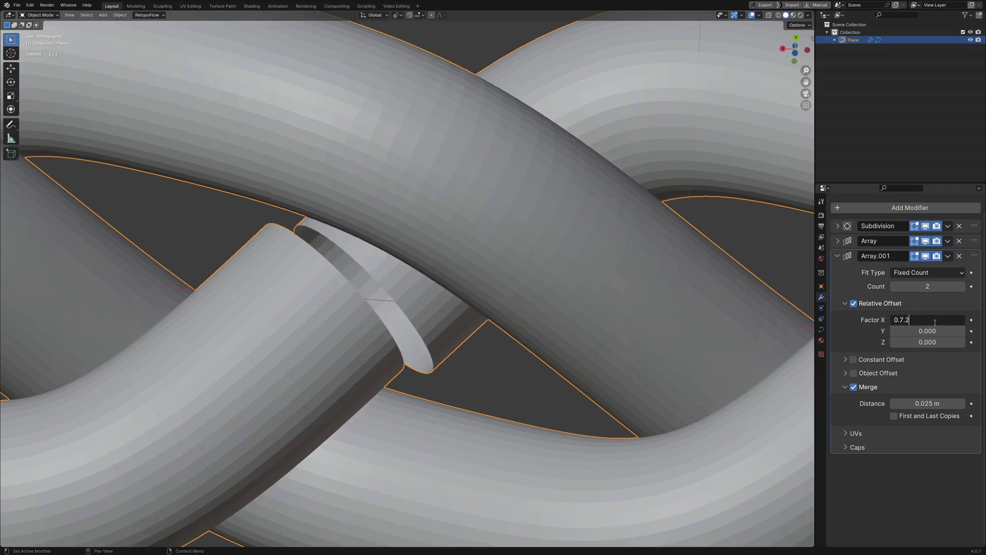
type("9")
key("Return")
key("Return")
scroll(473, 269, "down", 10)
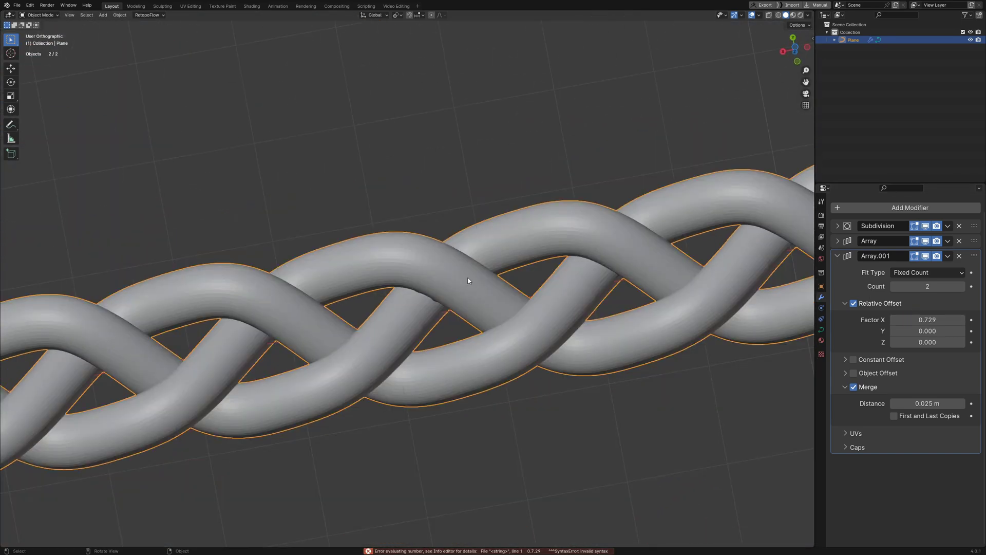
Step: In Edit Mode, scale the braid curve's points along Z to deepen it
key("Tab")
key("s")
key("z")
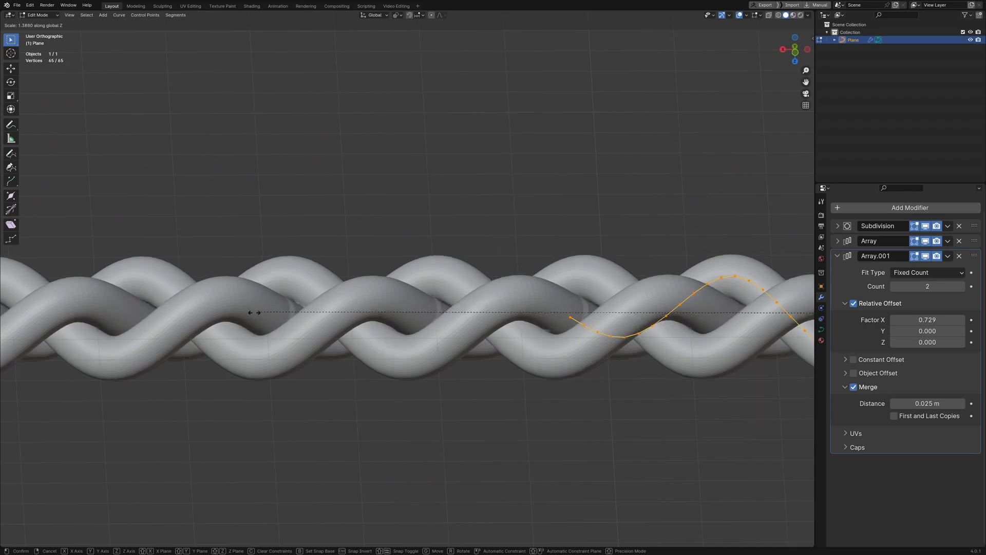
left_click(226, 312)
middle_click_drag(287, 329, 546, 359)
scroll(463, 365, "up", 3)
Step: Set the second array's Merge Distance to 0.01 m
double_click(927, 404)
type("0.01")
key("Return")
middle_click_drag(303, 342, 493, 313)
scroll(411, 318, "up", 4)
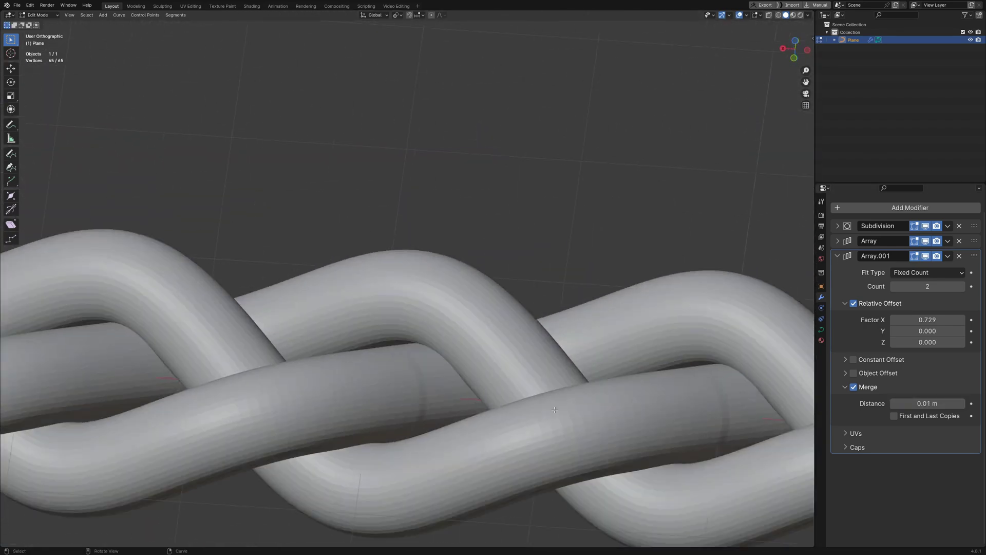
middle_click_drag(411, 319, 380, 297)
scroll(381, 298, "up", 3)
Step: Try Array.001 Factor X values of 0.7288 and 0.7289 while checking the seam
double_click(935, 320)
key("Return")
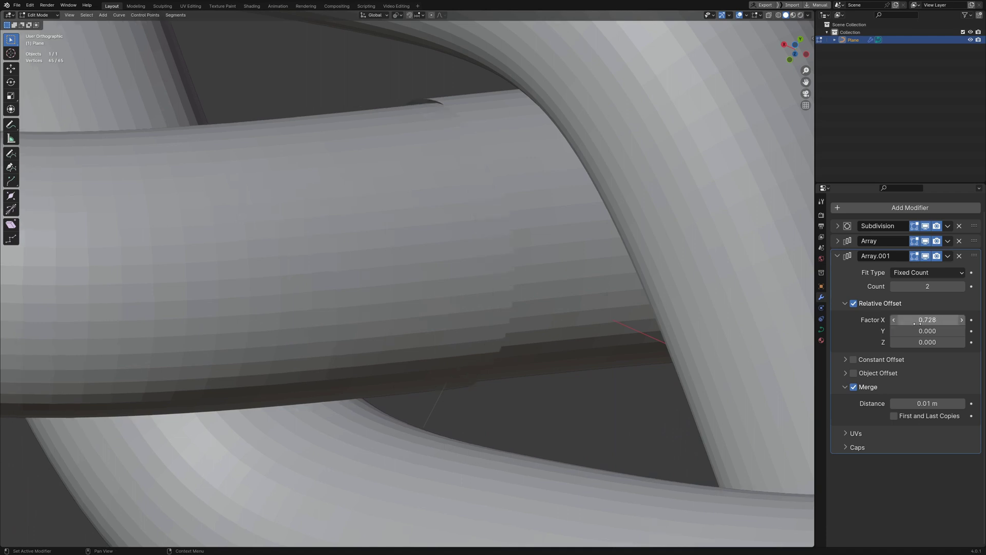
double_click(935, 321)
type("0.7288")
key("Return")
double_click(935, 320)
type("0.7289")
key("Return")
double_click(935, 322)
key("Right")
key("BackSpace")
type("8")
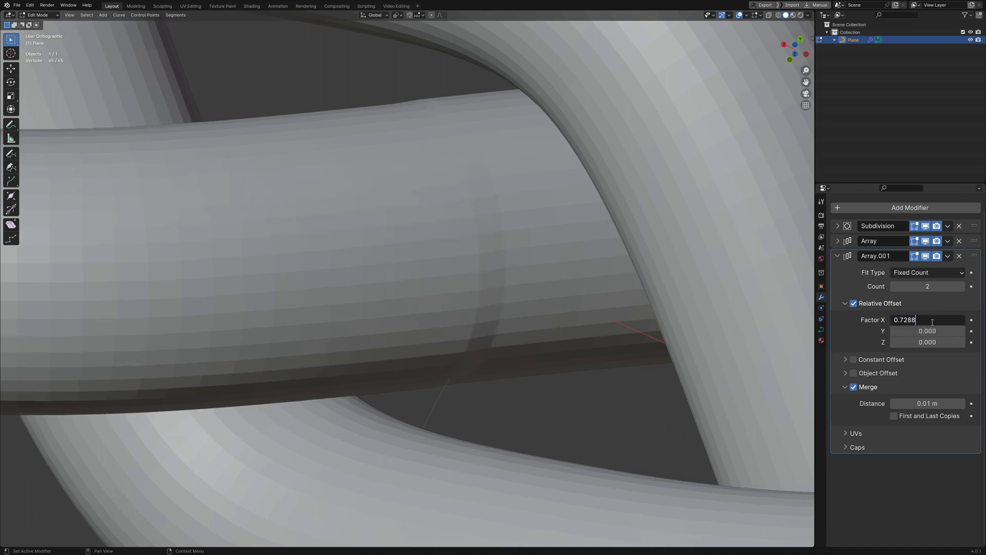
key("Return")
Step: Keep retyping Factor X's last digits until it settles at 0.729
double_click(933, 322)
key("Return")
double_click(932, 322)
key("Right")
key("BackSpace")
type("6")
key("Return")
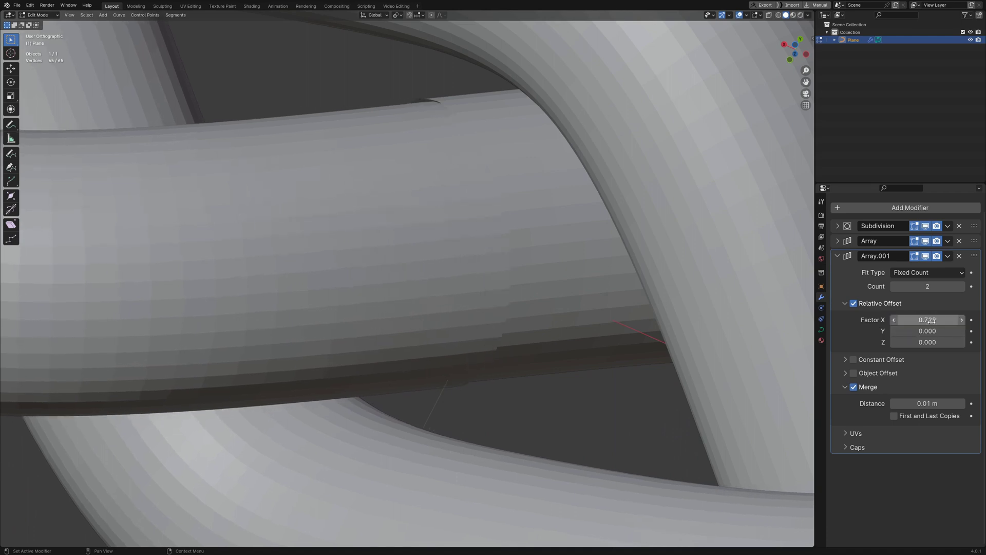
double_click(932, 323)
key("Right")
key("BackSpace")
key("Return")
double_click(932, 323)
key("Right")
key("BackSpace")
key("BackSpace")
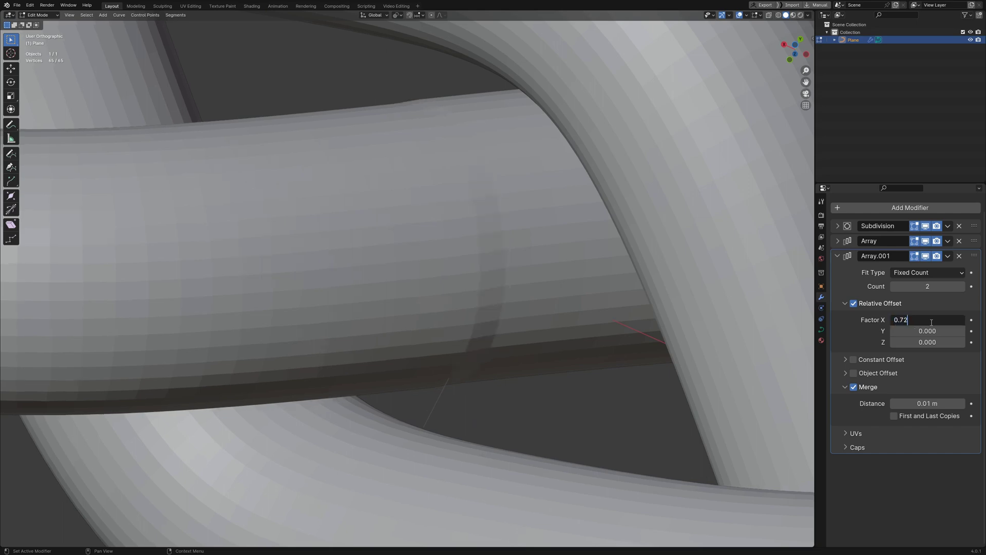
type("9")
key("Return")
double_click(932, 322)
type("1")
key("Return")
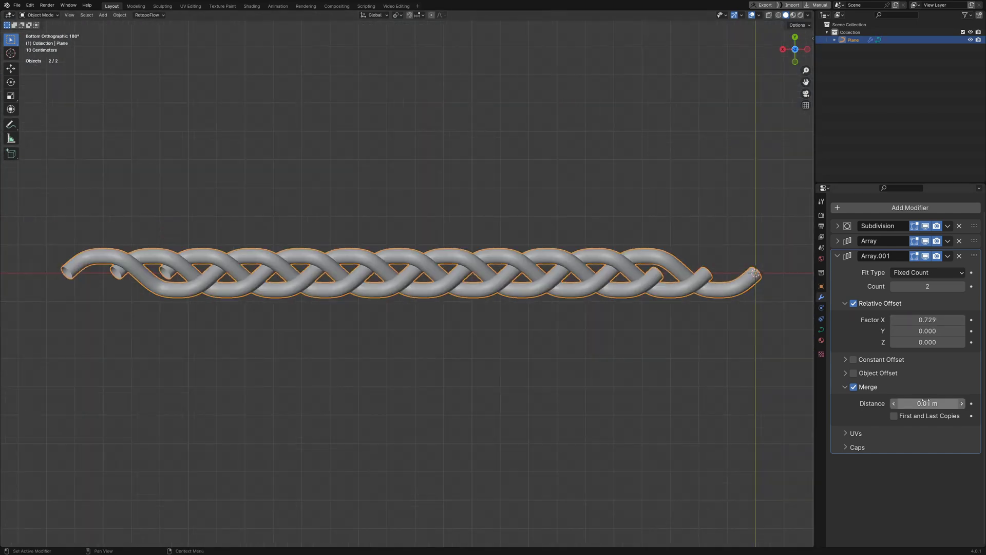
Step: Thicken the braid by setting the curve's Bevel Depth to 0.398 m
left_click(821, 329)
left_click_drag(927, 502, 951, 502)
scroll(506, 305, "up", 10)
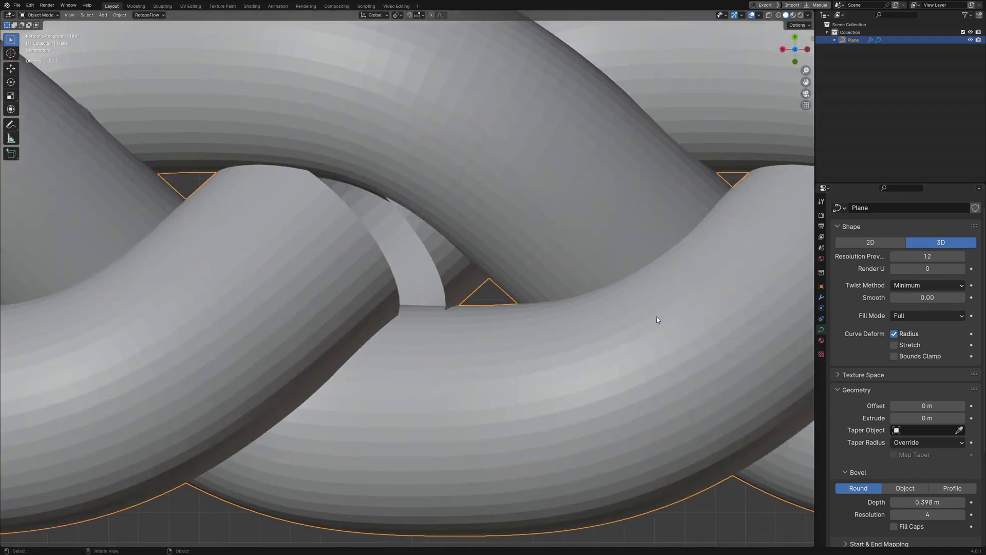
scroll(657, 319, "down", 4)
Step: Lower Array.001 Factor X to 0.719
left_click(821, 297)
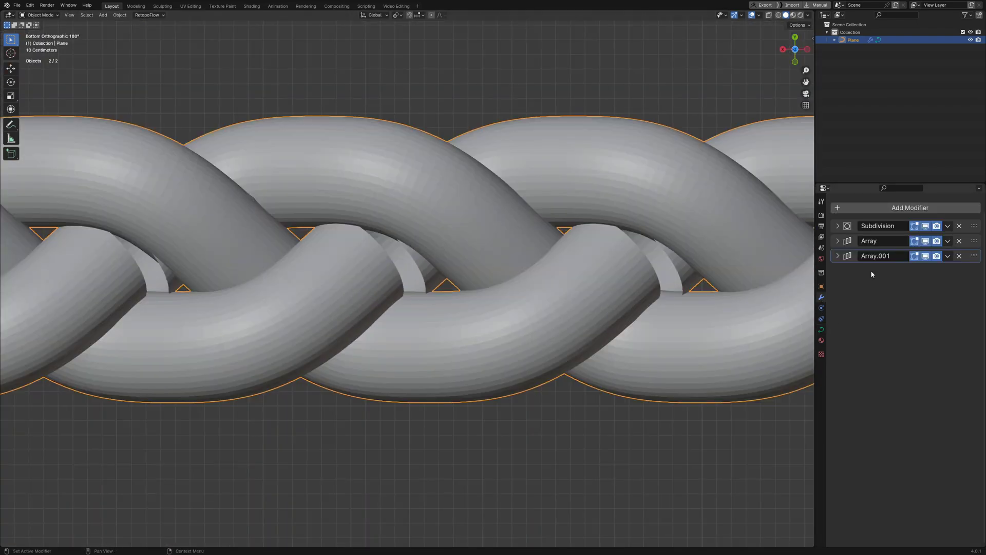
left_click(837, 255)
left_click_drag(927, 320, 926, 320)
scroll(461, 316, "down", 8)
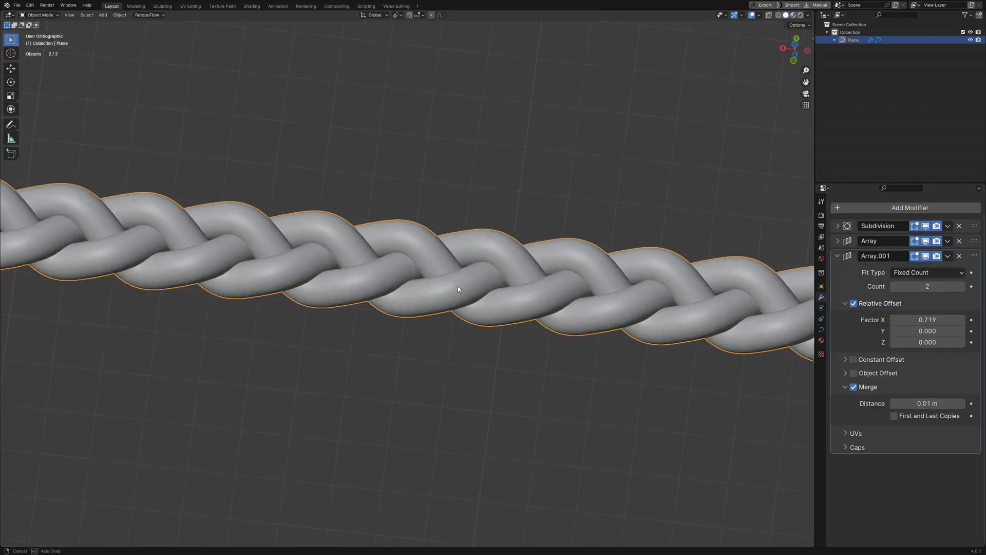
middle_click_drag(482, 307, 394, 275, "shift")
Step: Add a five-point NURBS Path object at the braid's left end
key("shift+a")
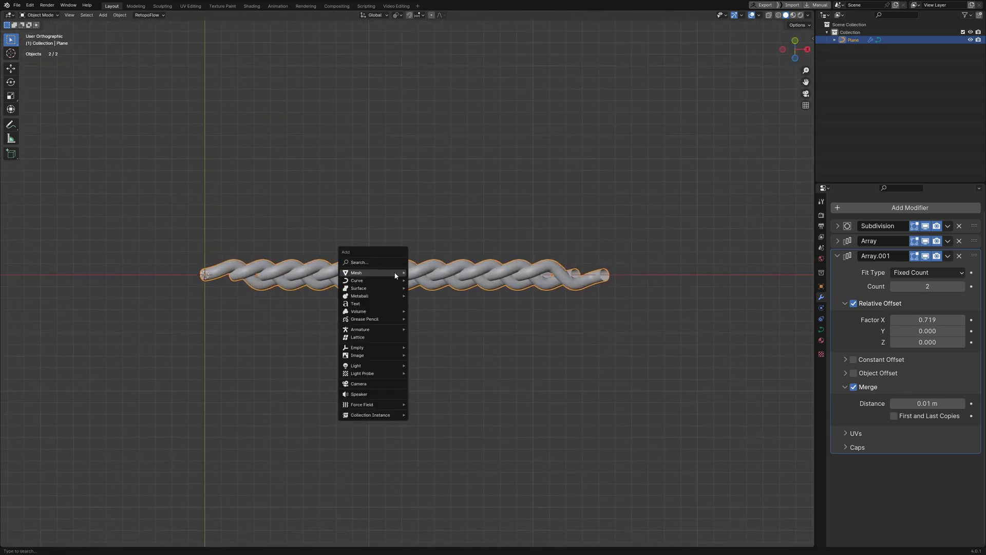
mouse_move(394, 275)
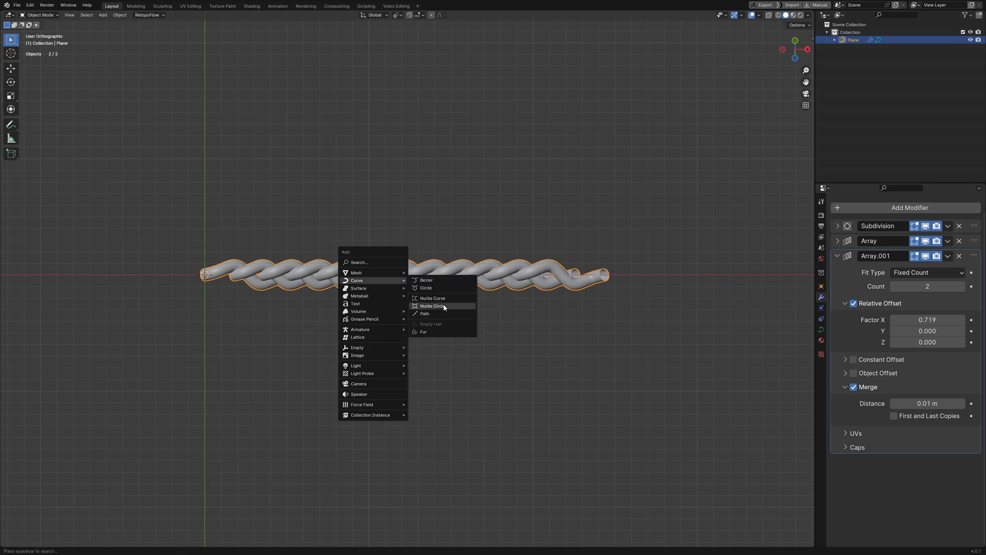
left_click(441, 314)
middle_click_drag(307, 302, 358, 335, "shift")
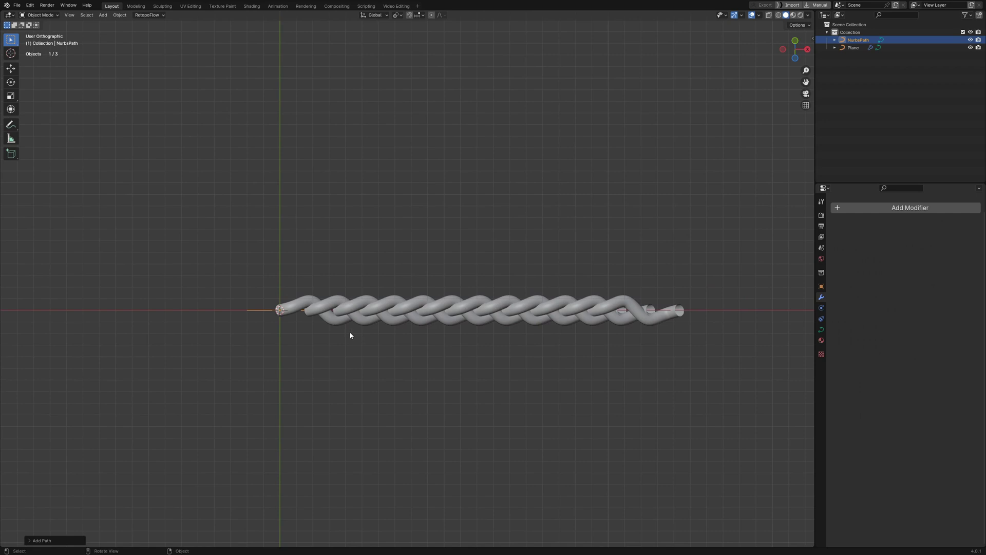
key("q")
left_click(302, 448)
scroll(303, 355, "up", 3)
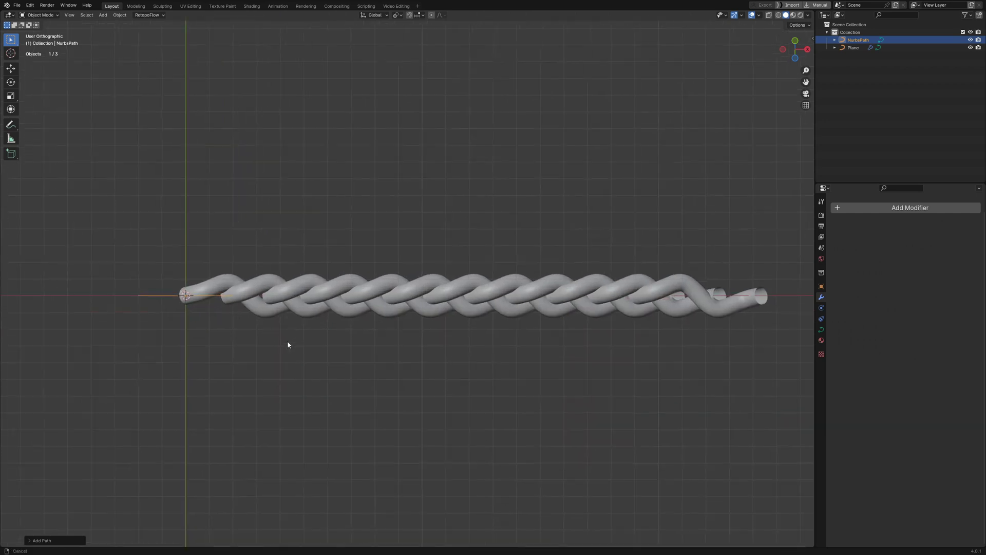
scroll(273, 341, "down", 1)
Step: In Edit Mode, shift all NurbsPath points 2 m along the X axis
key("Tab")
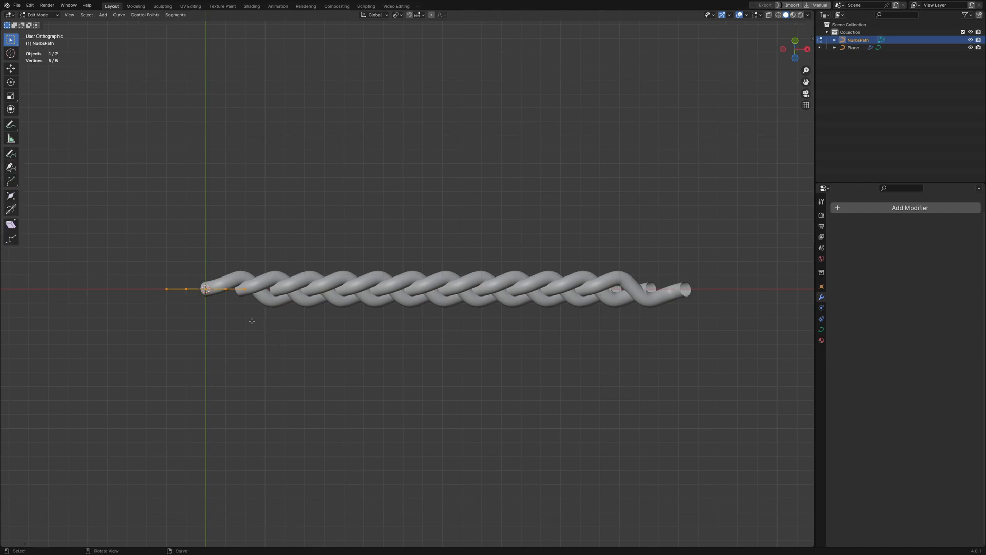
key("g")
key("x")
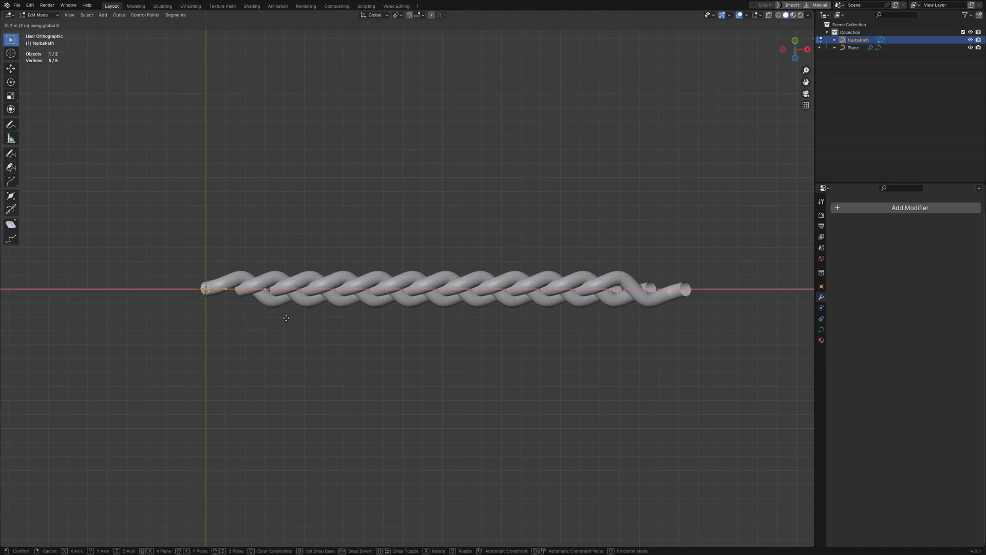
key("Return")
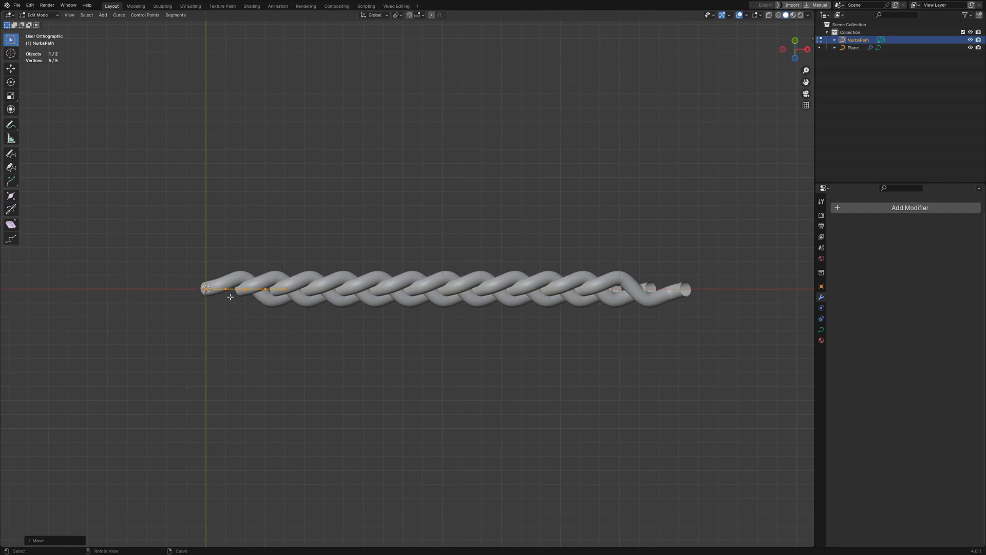
Step: Stretch the path points along X to span the braid's full length, then return to Object Mode
scroll(325, 324, "up", 3)
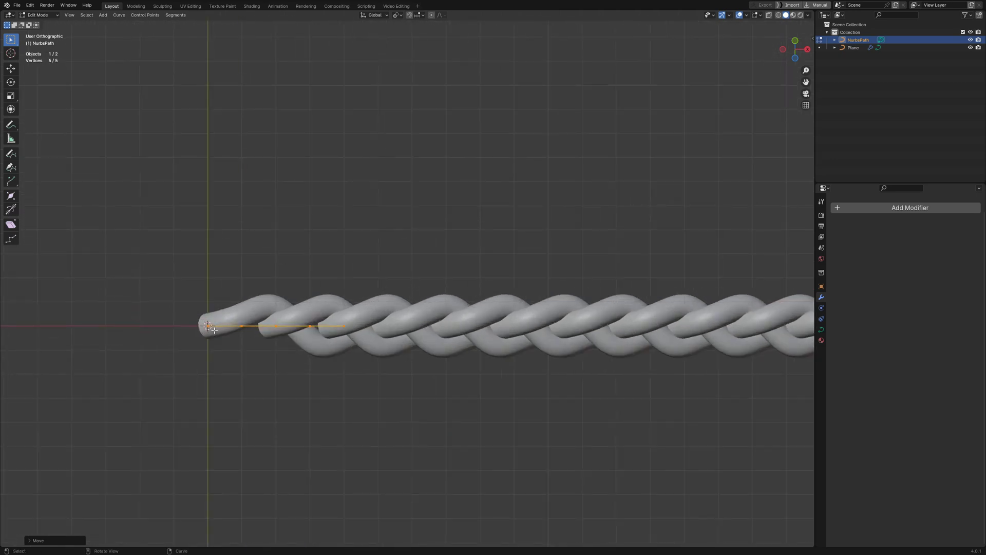
left_click(213, 329)
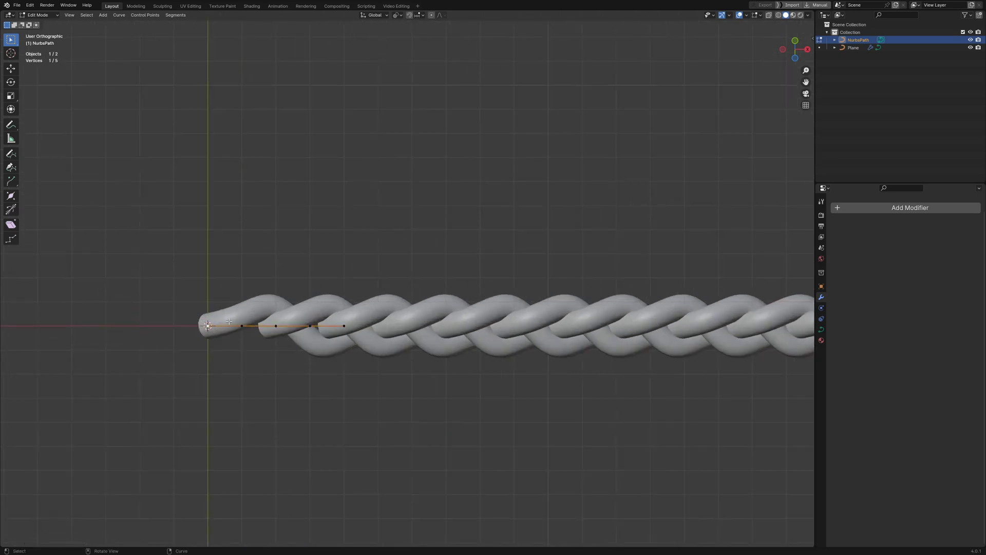
scroll(372, 317, "down", 3)
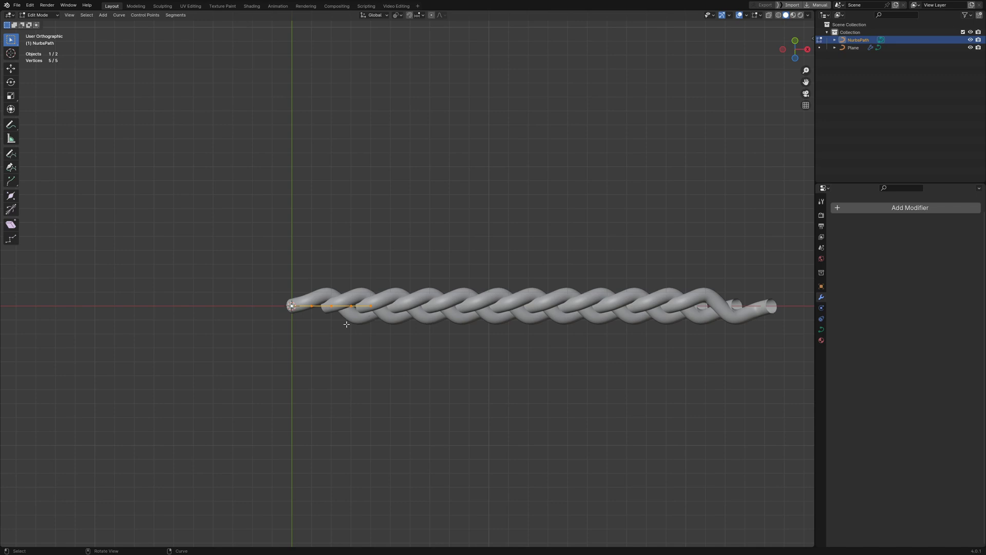
scroll(346, 325, "up", 1)
scroll(237, 328, "up", 2)
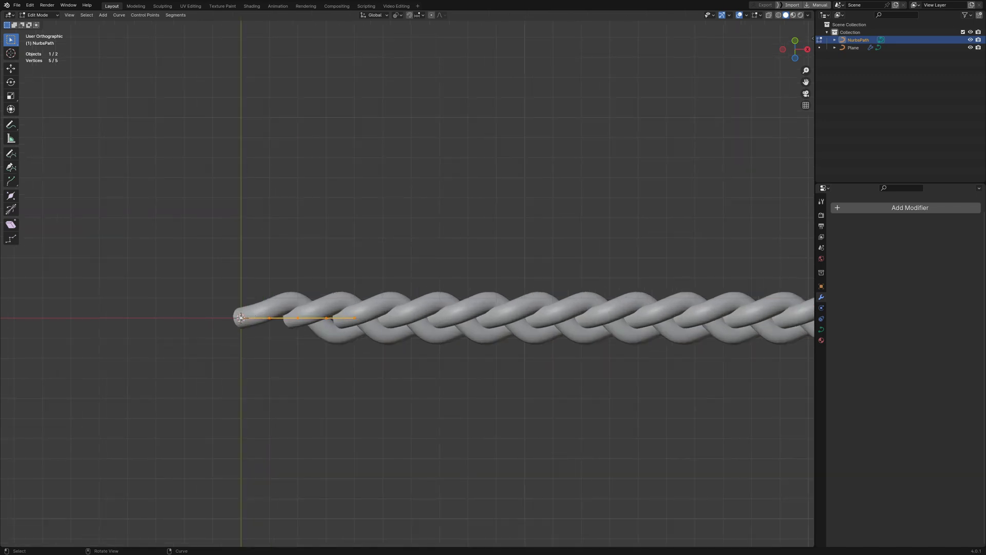
scroll(366, 378, "down", 3)
key("s")
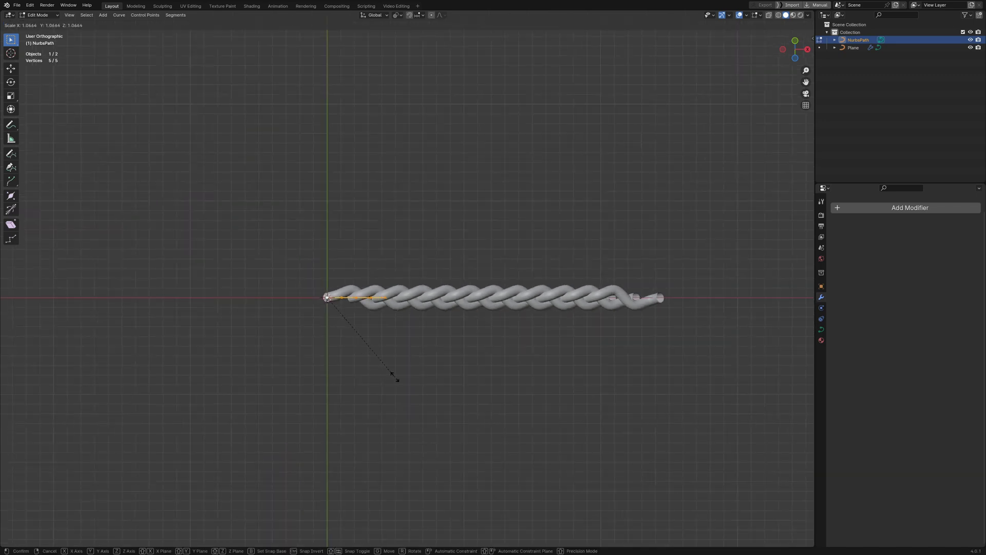
key("x")
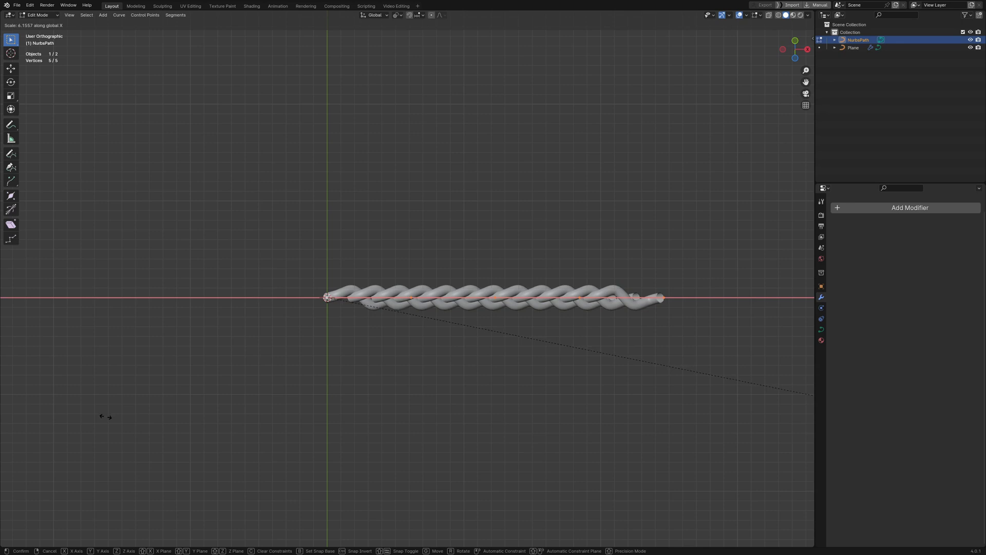
left_click(105, 416)
left_click_drag(503, 315, 465, 318, "shift")
middle_click_drag(464, 318, 447, 320, "shift")
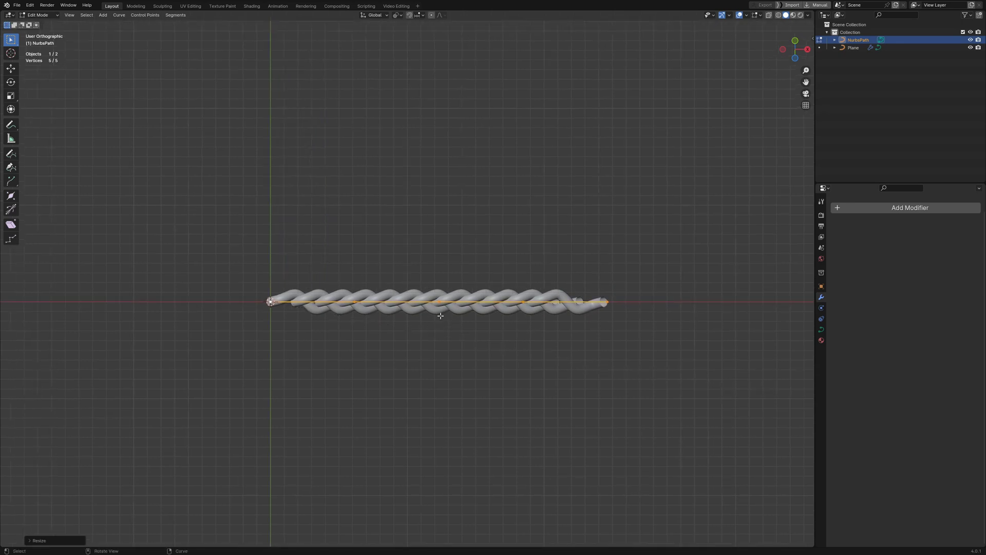
scroll(441, 316, "down", 2)
scroll(447, 317, "up", 5)
key("Tab")
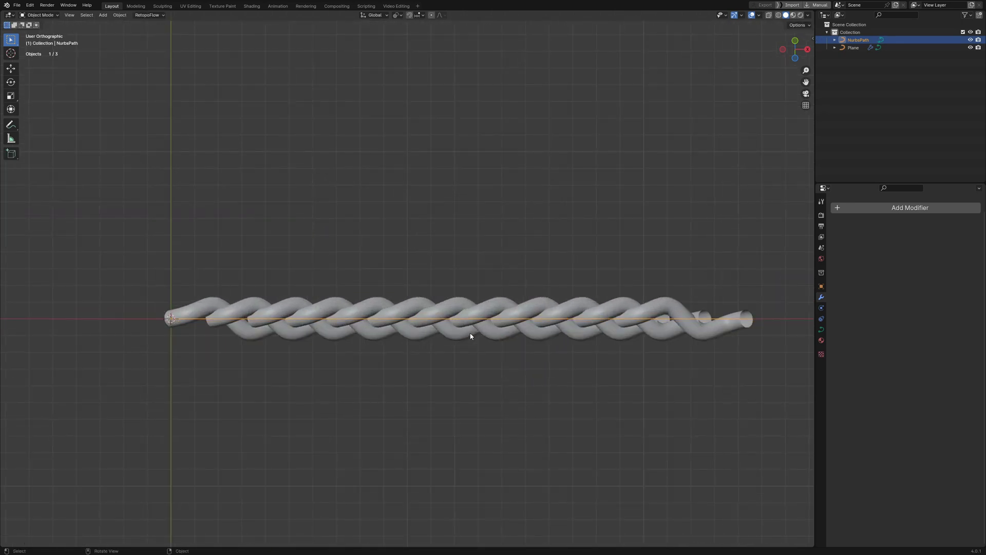
Step: Give the braid Plane a Deform > Curve modifier, eyedropping NurbsPath as its Curve Object
left_click(471, 336)
left_click(836, 255)
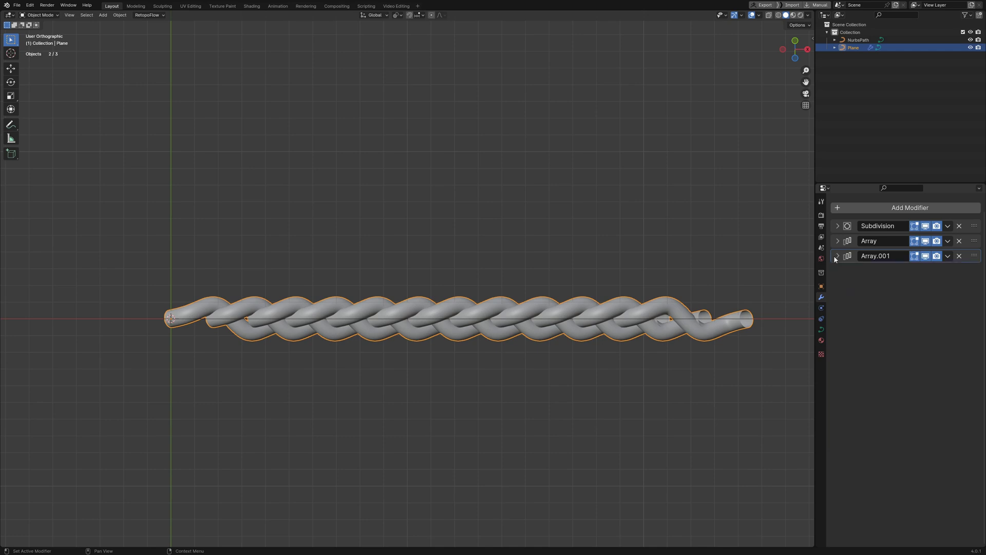
left_click(878, 208)
mouse_move(878, 209)
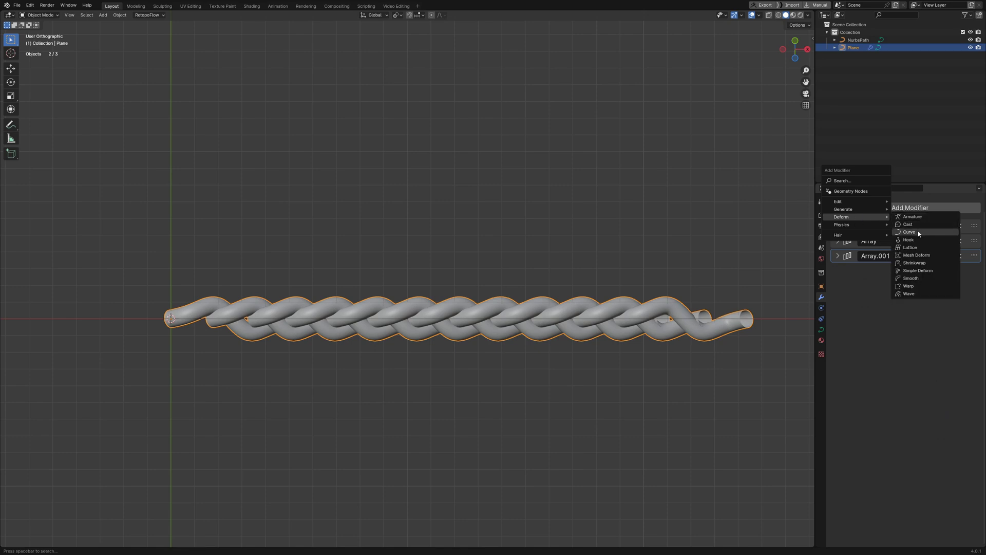
left_click(917, 229)
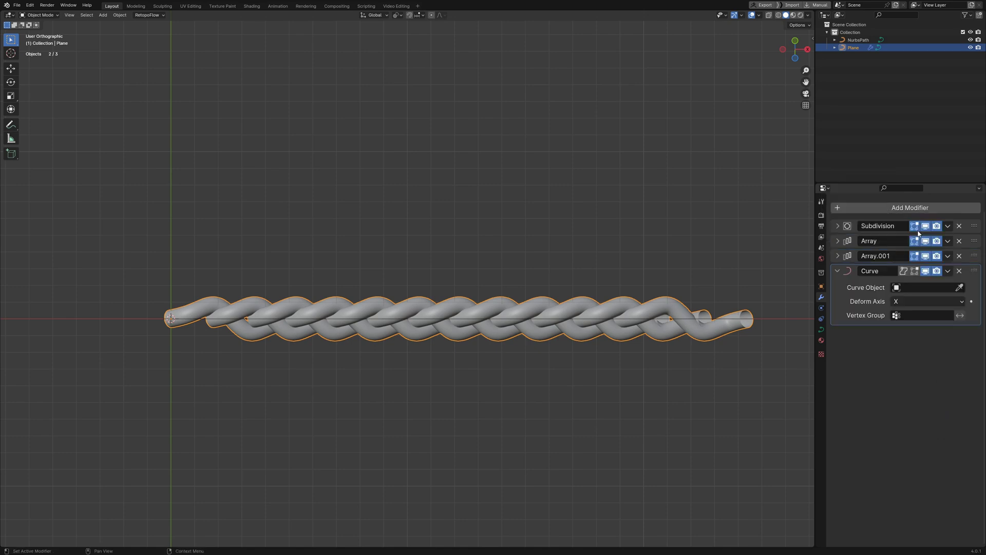
left_click(960, 288)
left_click(619, 315)
middle_click_drag(663, 356, 577, 348, "shift")
scroll(553, 319, "down", 3)
Step: Move three NurbsPath control points up and down so the braid arches into a wave
key("Tab")
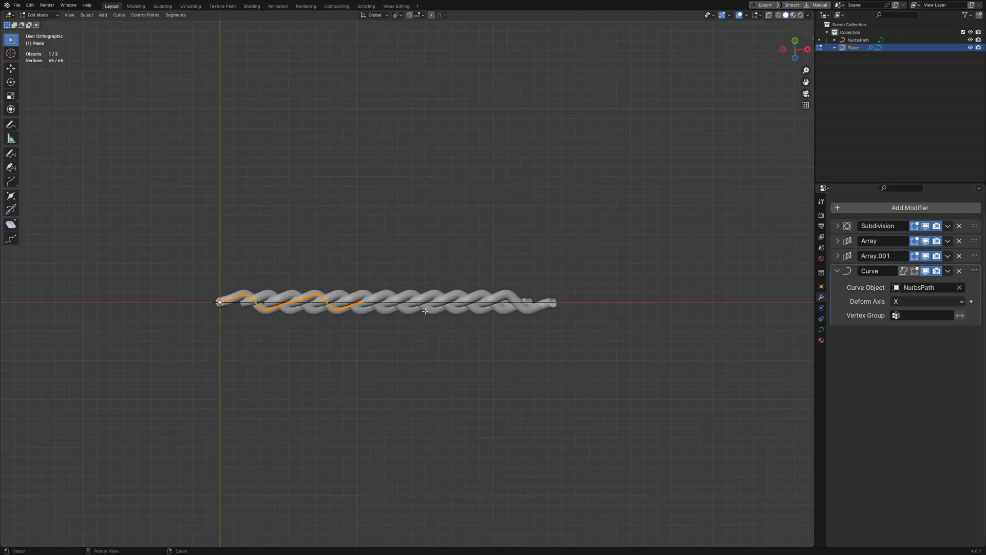
left_click(387, 303)
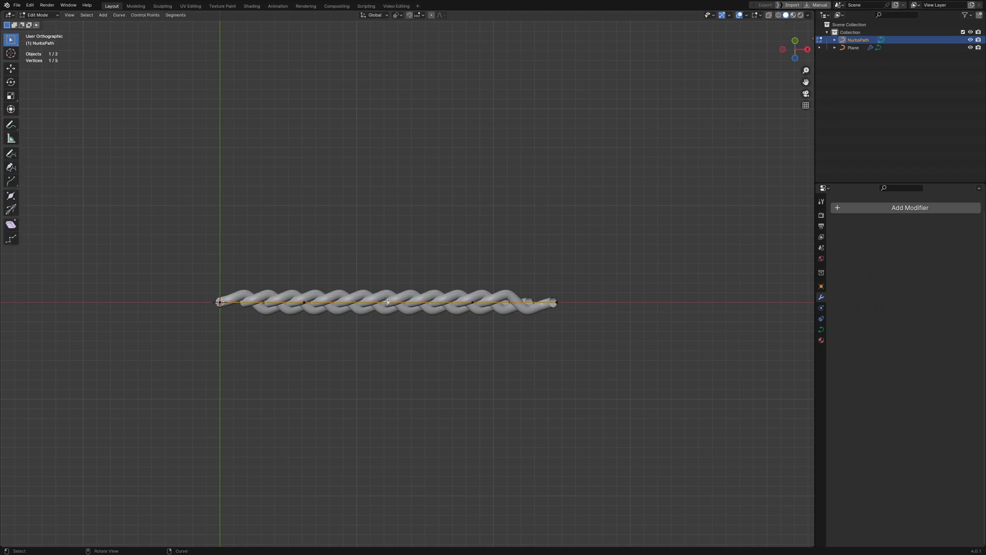
key("g")
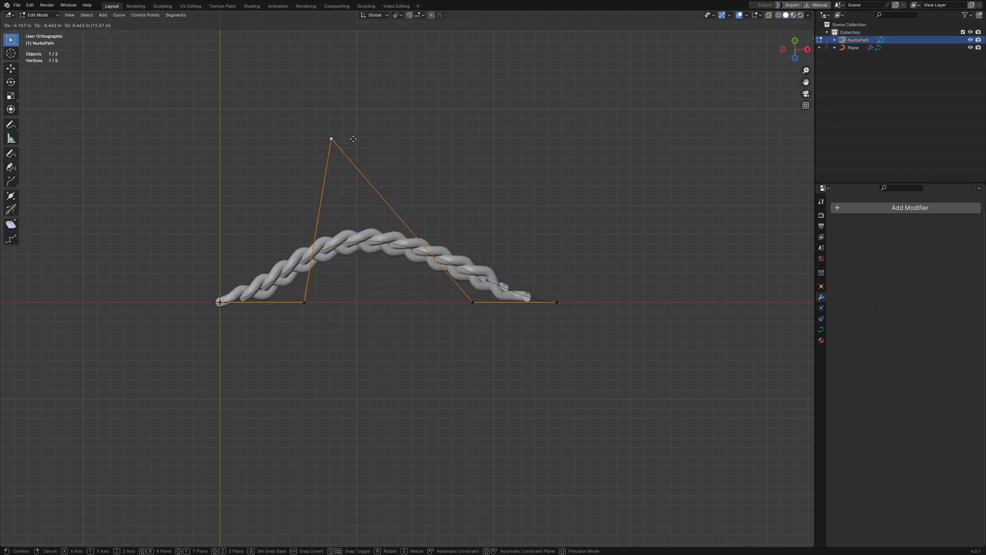
left_click(355, 141)
key("g")
left_click(429, 408)
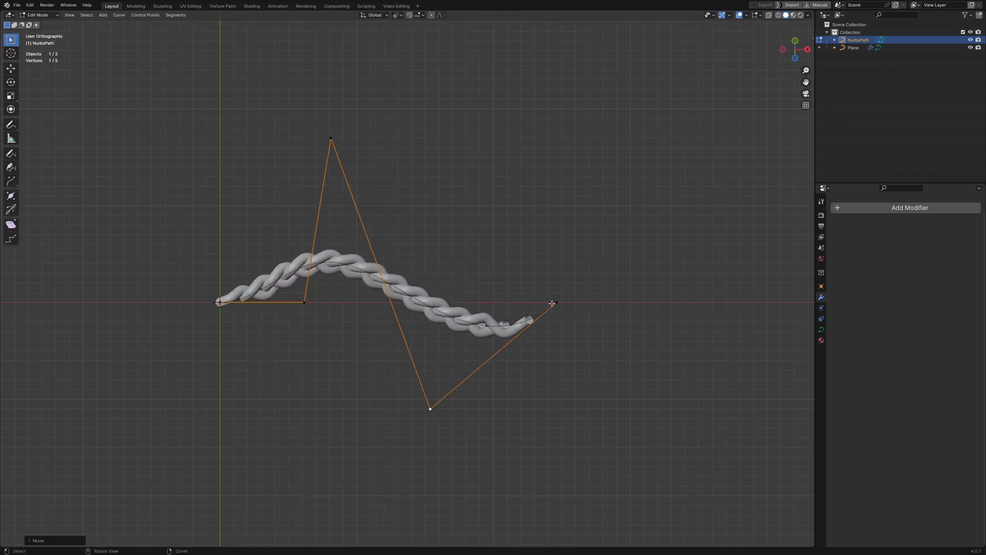
left_click(556, 302)
key("g")
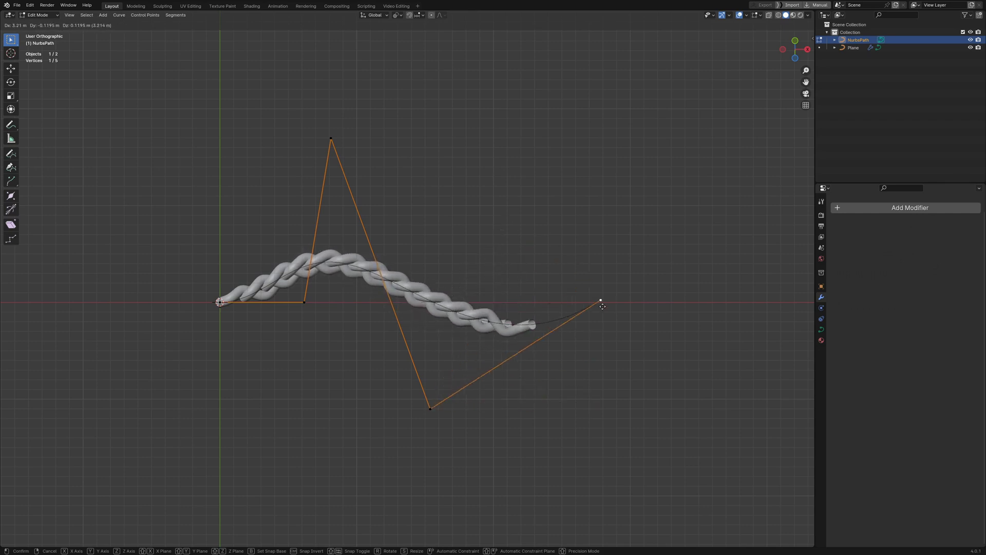
left_click(650, 197)
middle_click_drag(584, 326, 537, 335, "shift")
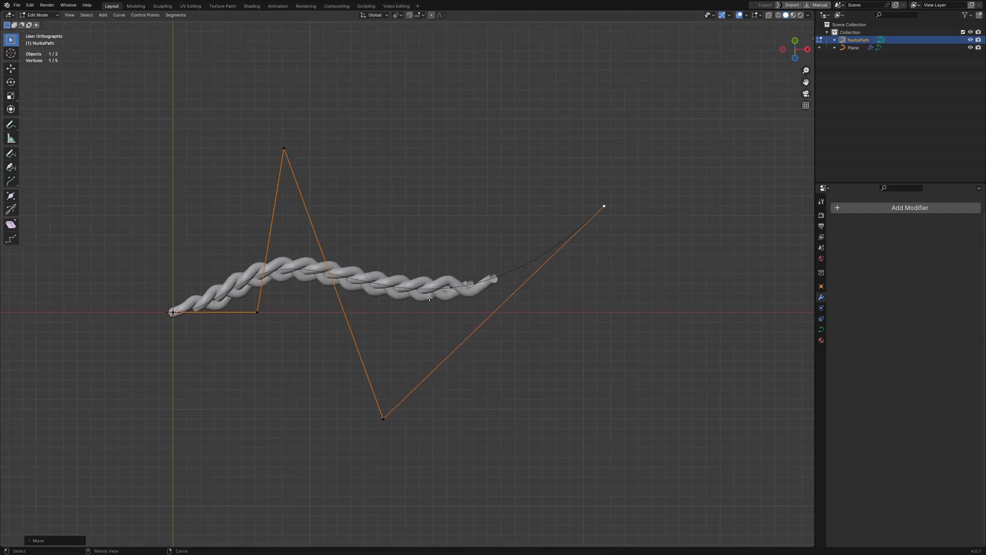
key("Tab")
Step: Raise the braid's Array.001 Count to 5
left_click(474, 297)
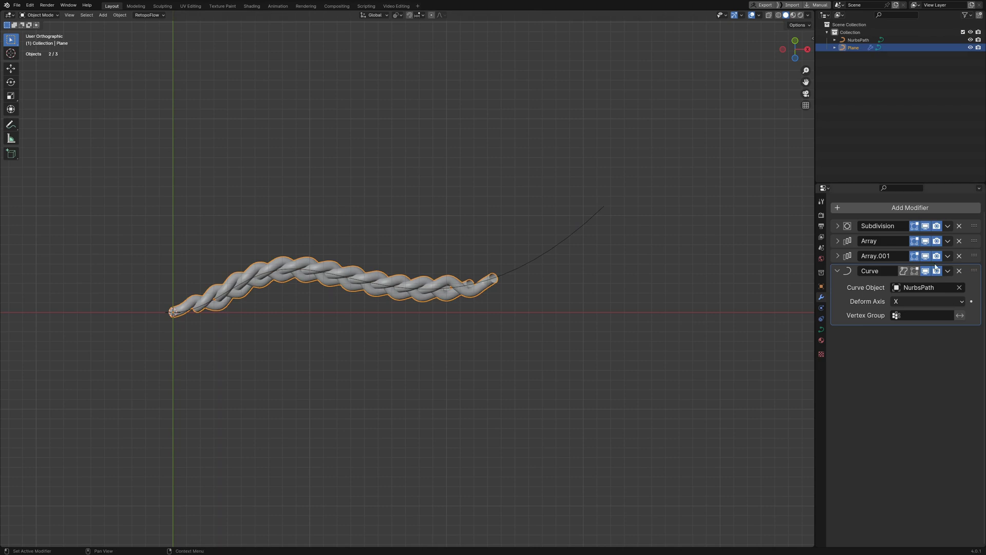
left_click(838, 256)
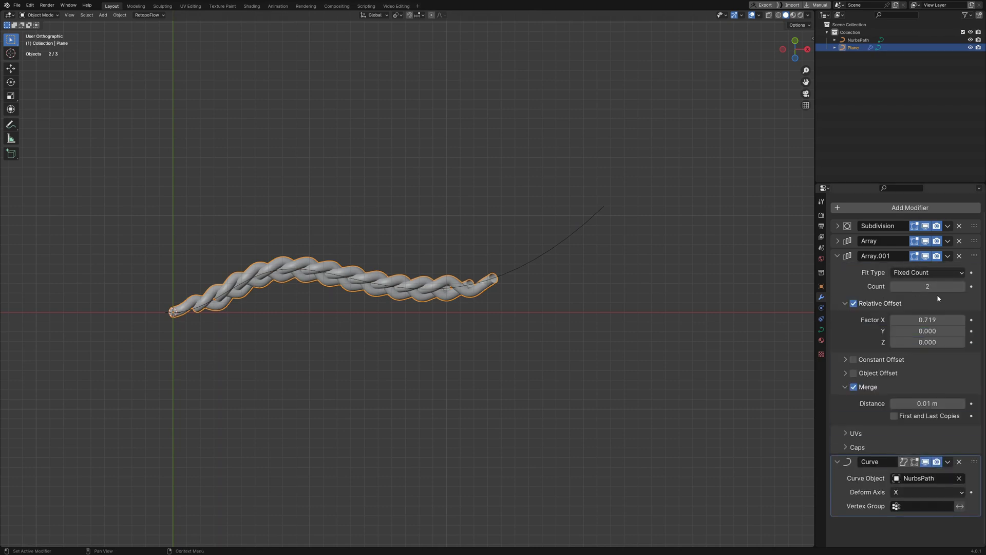
left_click_drag(937, 291, 973, 290)
scroll(674, 309, "down", 4)
middle_click_drag(667, 313, 636, 316, "shift")
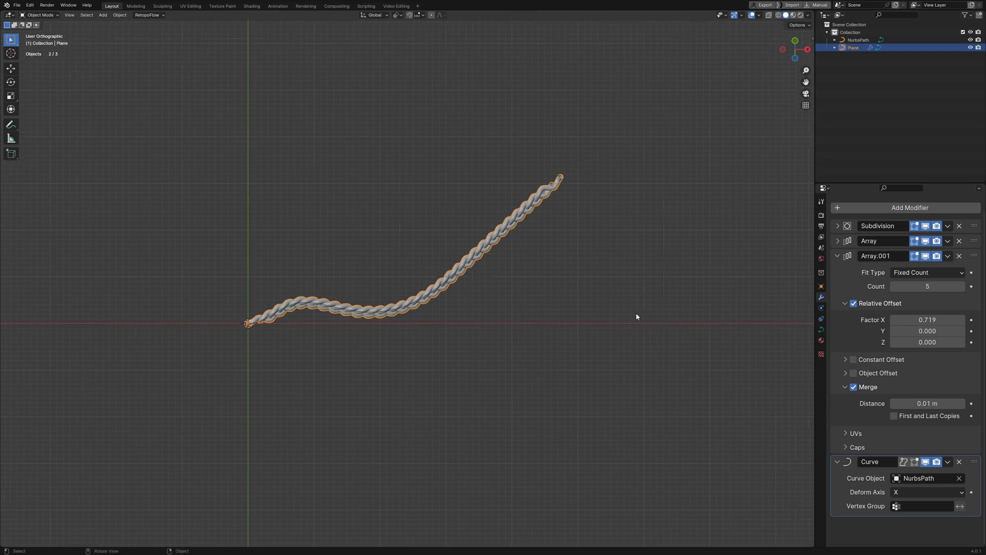
scroll(636, 316, "up", 2)
key("Tab")
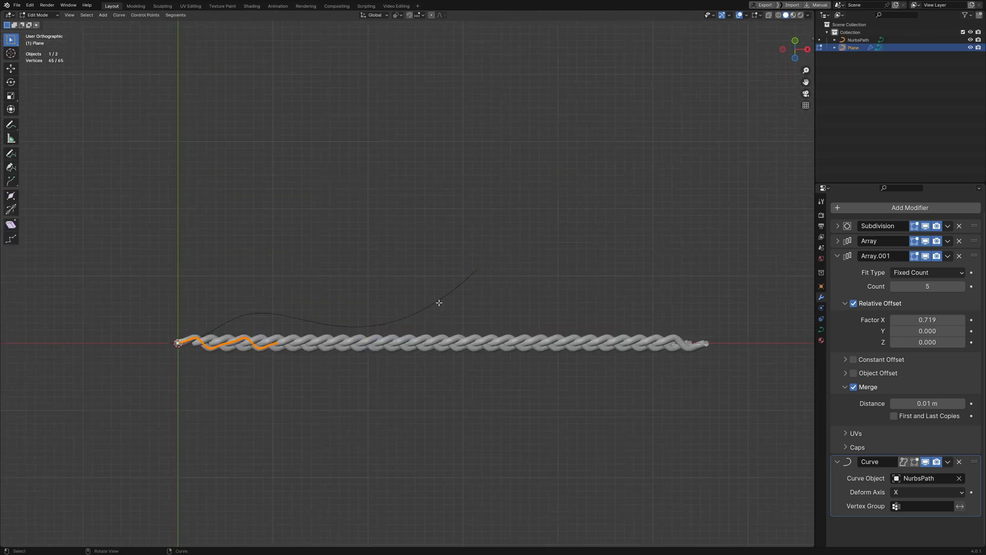
key("Tab")
Step: Extrude three new points from the NurbsPath end, sweeping up and then down
left_click(459, 290)
key("Tab")
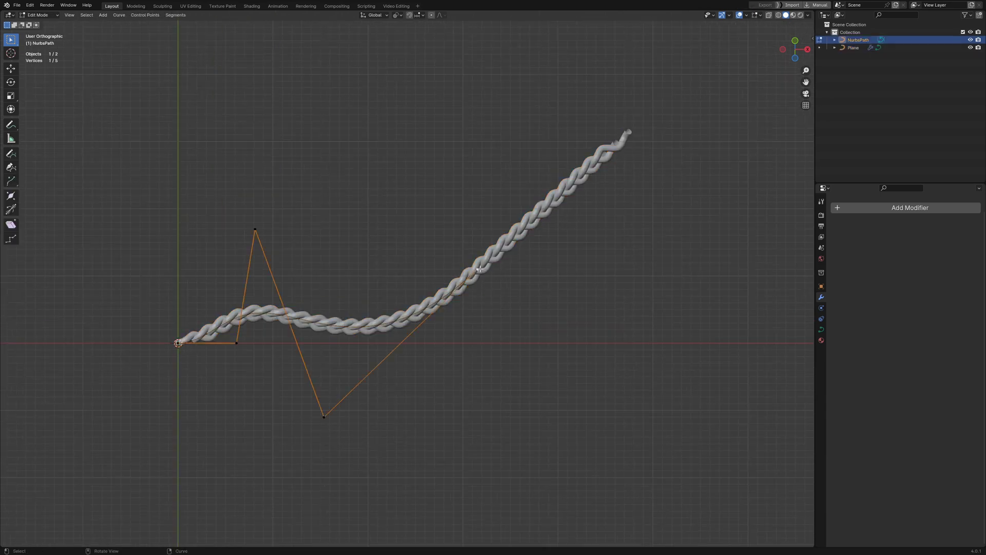
key("e")
left_click(610, 214)
key("e")
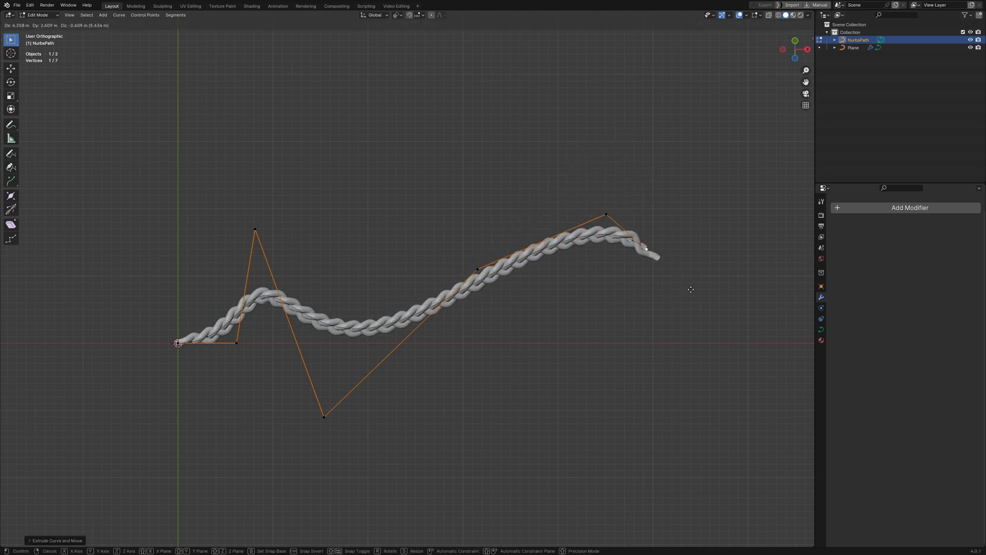
left_click(701, 379)
key("e")
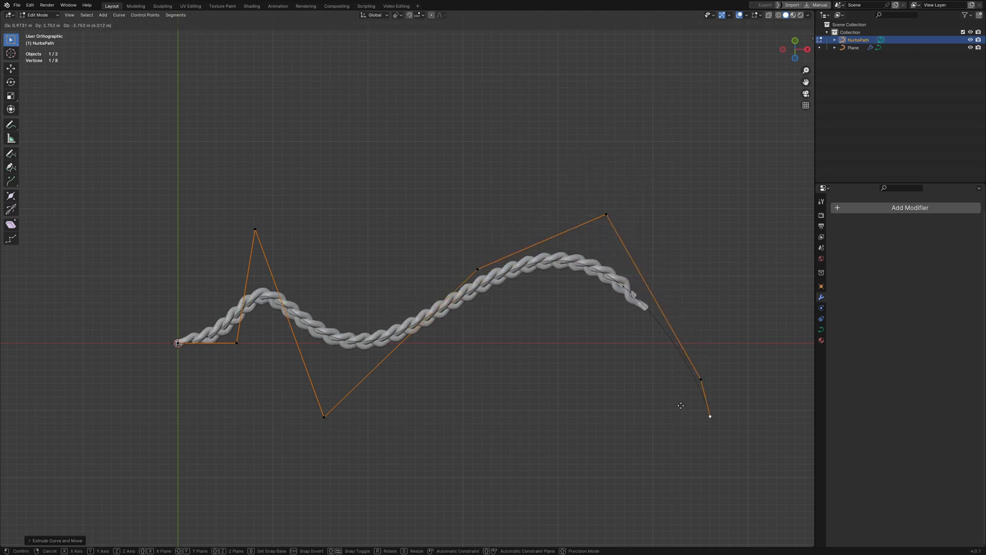
left_click(668, 427)
middle_click_drag(685, 399, 652, 323, "shift")
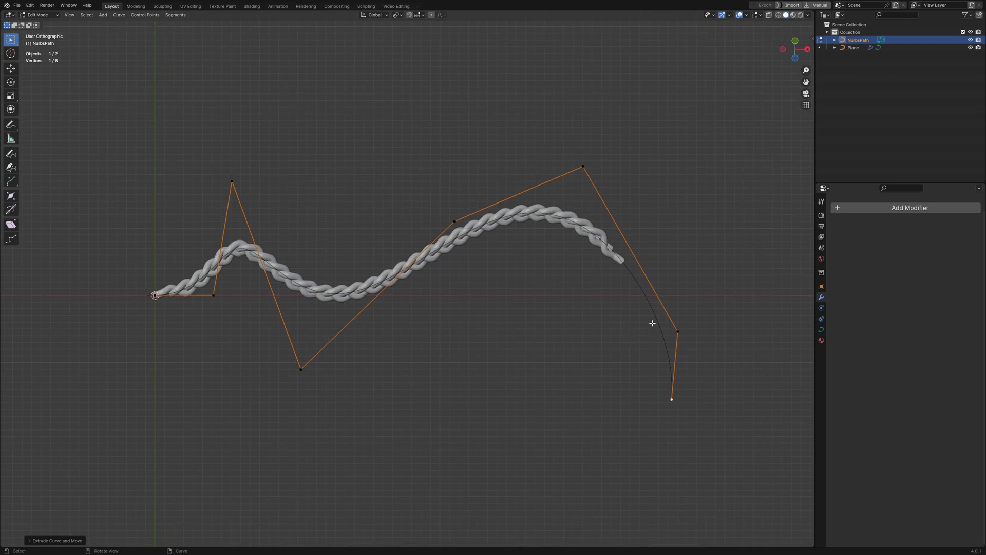
Step: Nudge the upper right control point slightly higher and left, then reselect the braid
left_click(580, 170)
key("g")
left_click(537, 162)
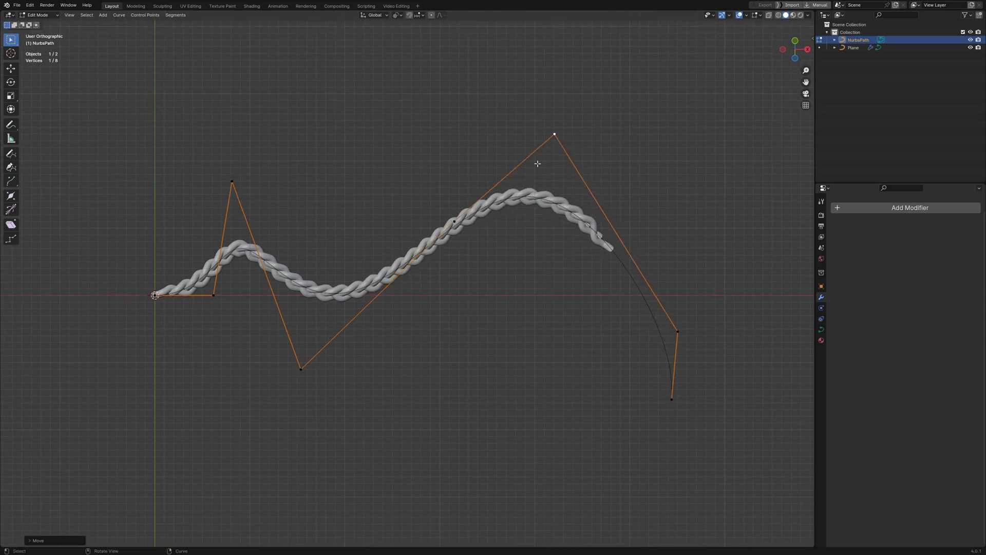
left_click(460, 224)
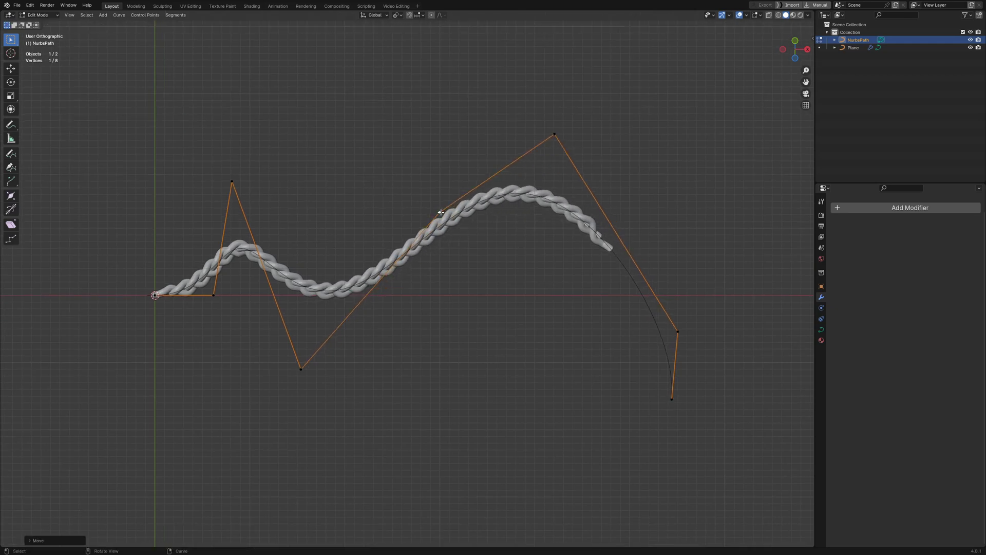
key("Tab")
left_click(457, 225)
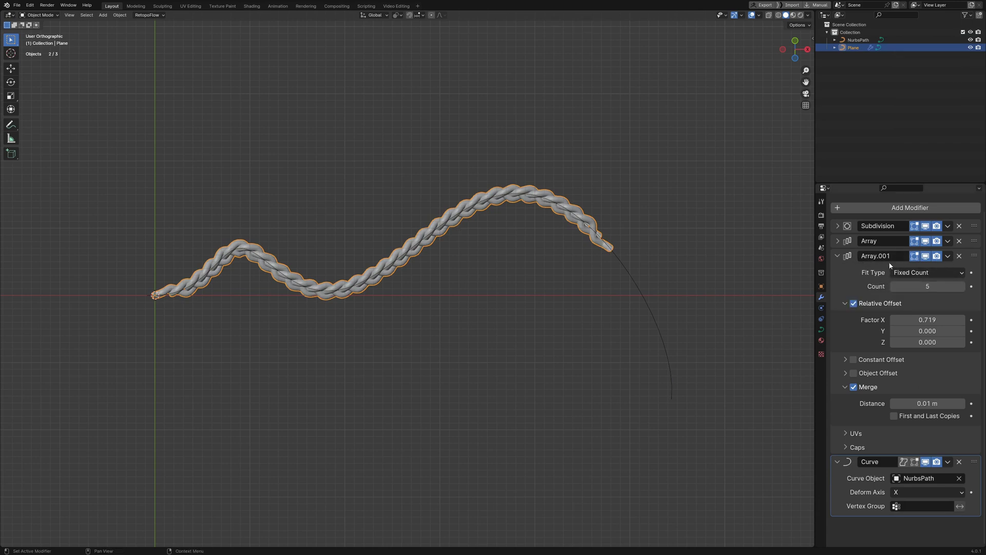
Step: Set Array.001 Fit Type to Fit Curve using NurbsPath as the curve
left_click(919, 274)
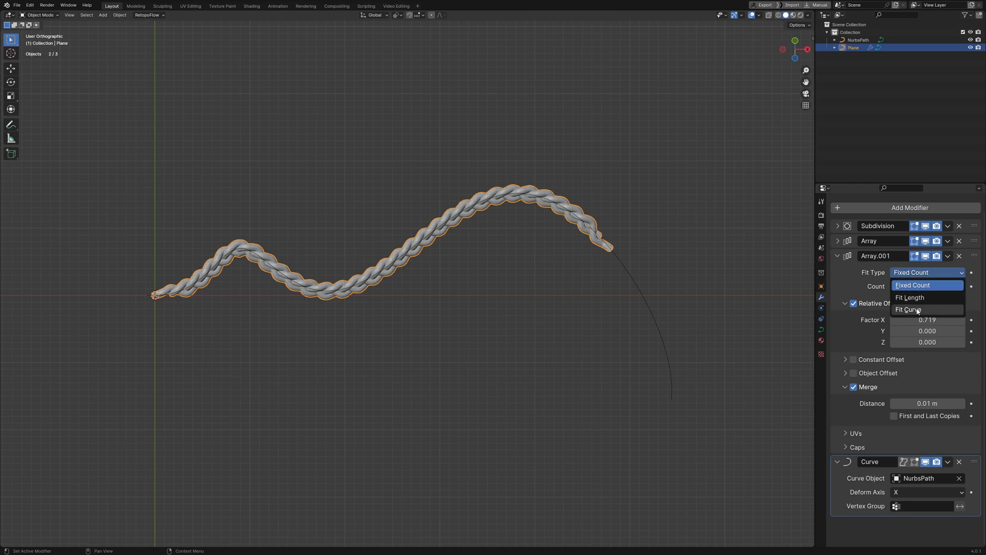
left_click(959, 286)
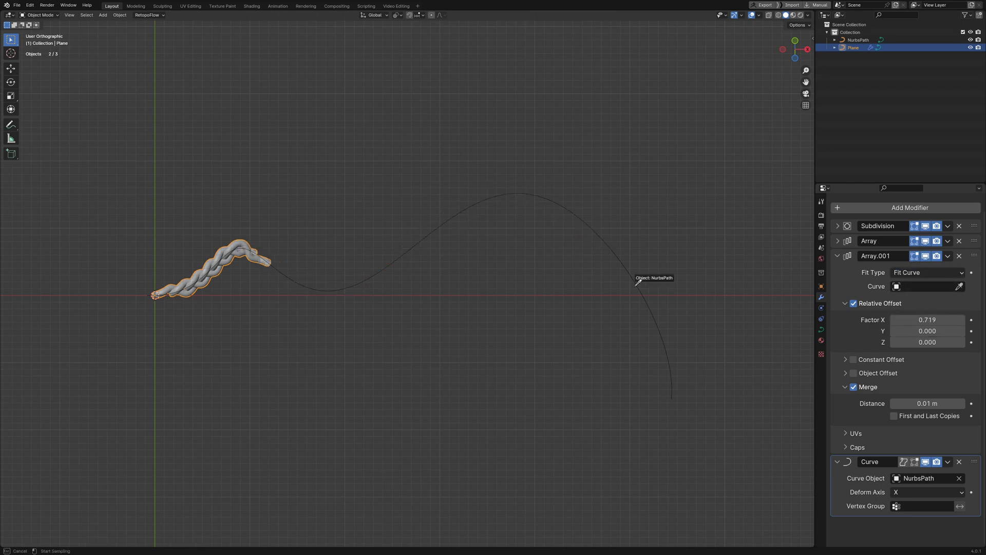
left_click(629, 275)
middle_click_drag(660, 355, 594, 290, "shift")
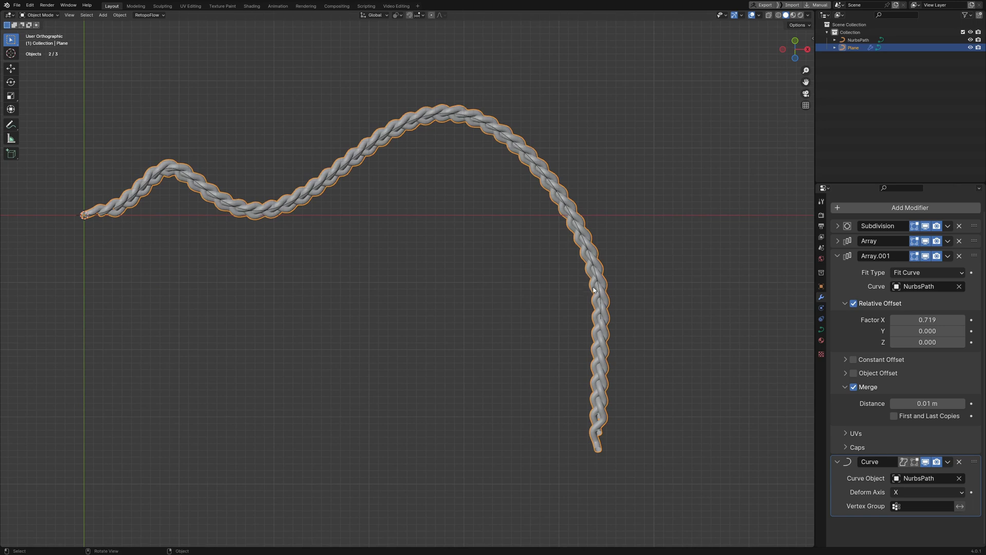
Step: Extrude four more points from the path end, curling it back toward the start
left_click(602, 302)
key("Tab")
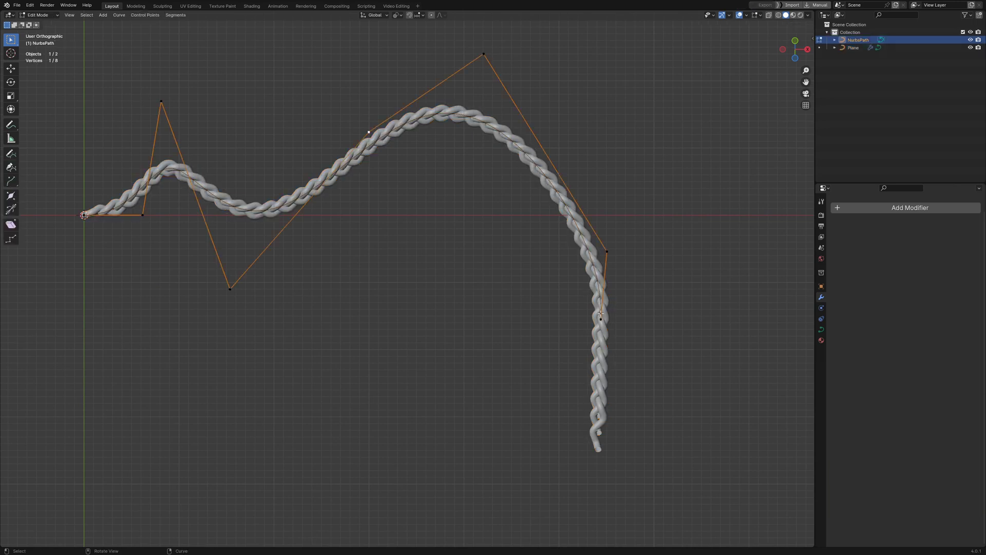
key("e")
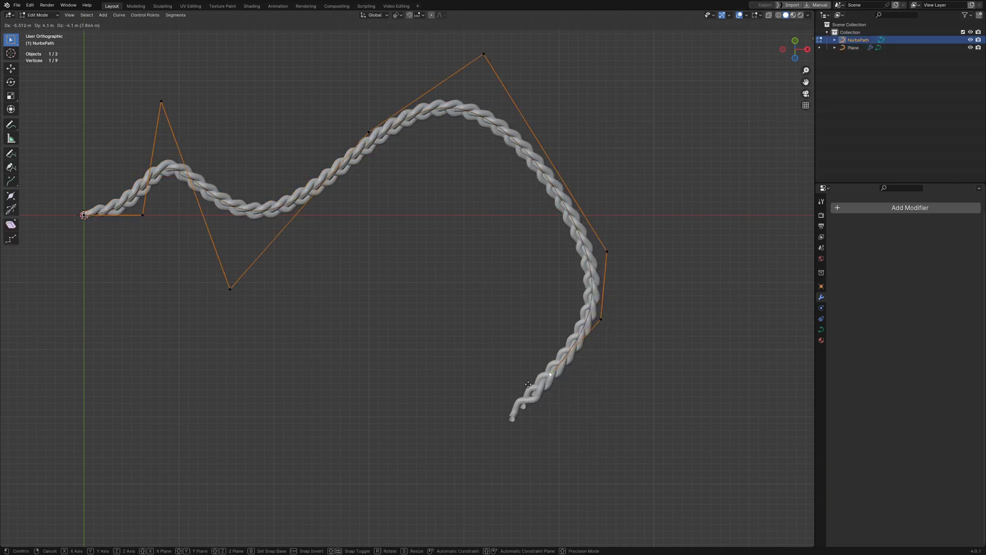
left_click(262, 414)
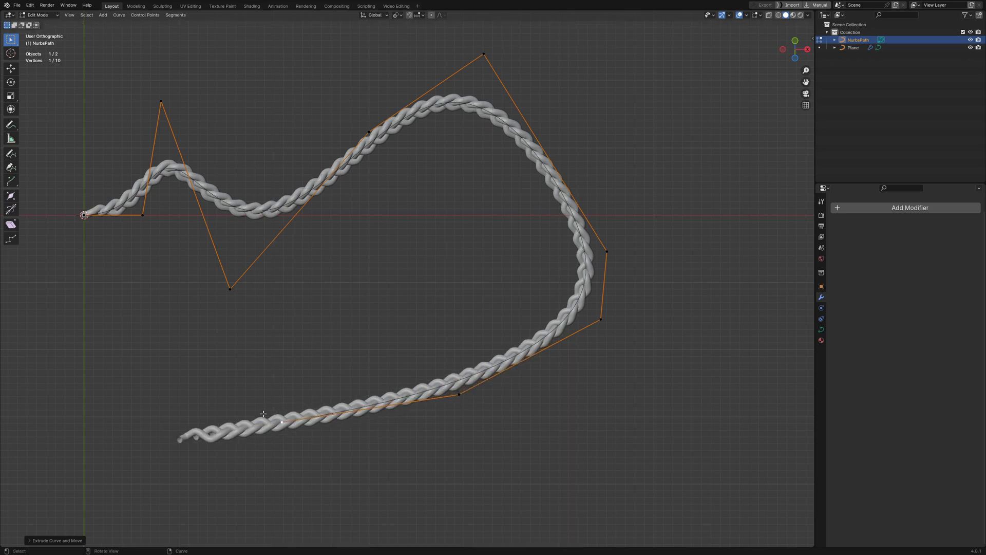
middle_click_drag(262, 414, 268, 407)
key("e")
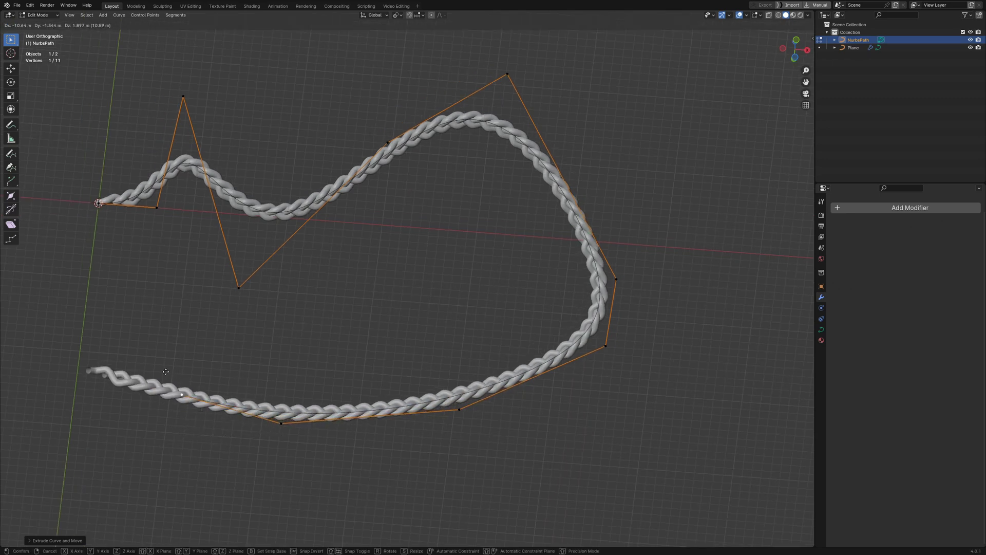
middle_click_drag(162, 370, 329, 352, "shift")
key("e")
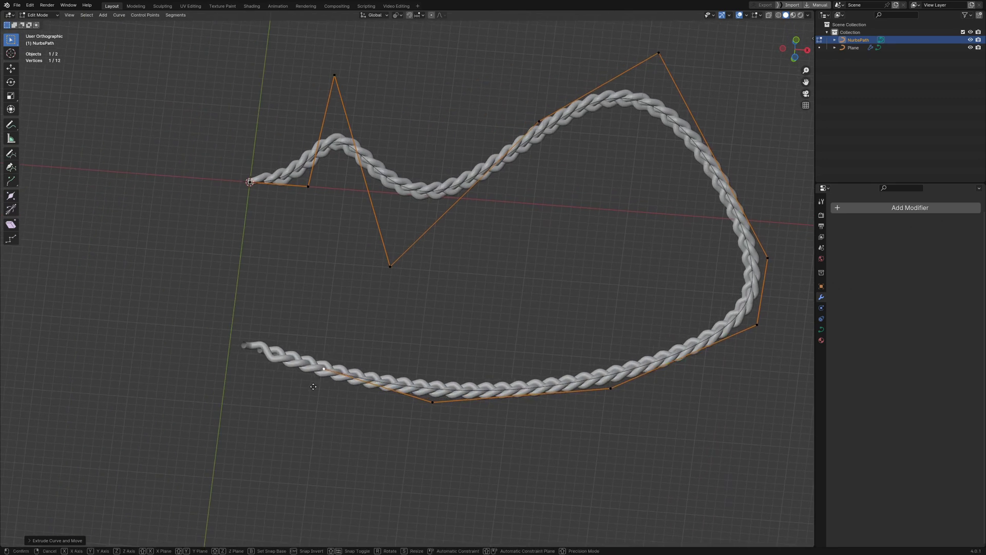
left_click(299, 443)
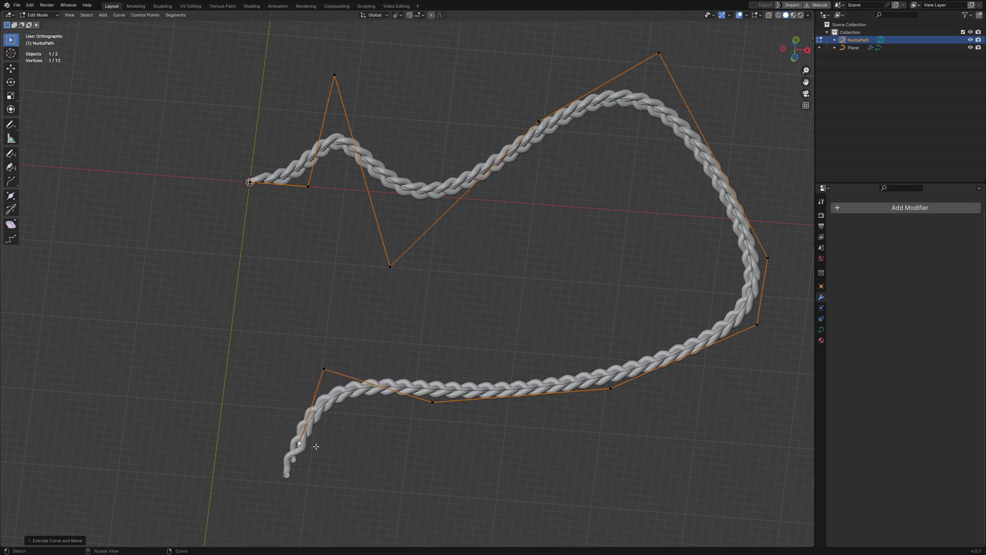
key("e")
left_click(446, 461)
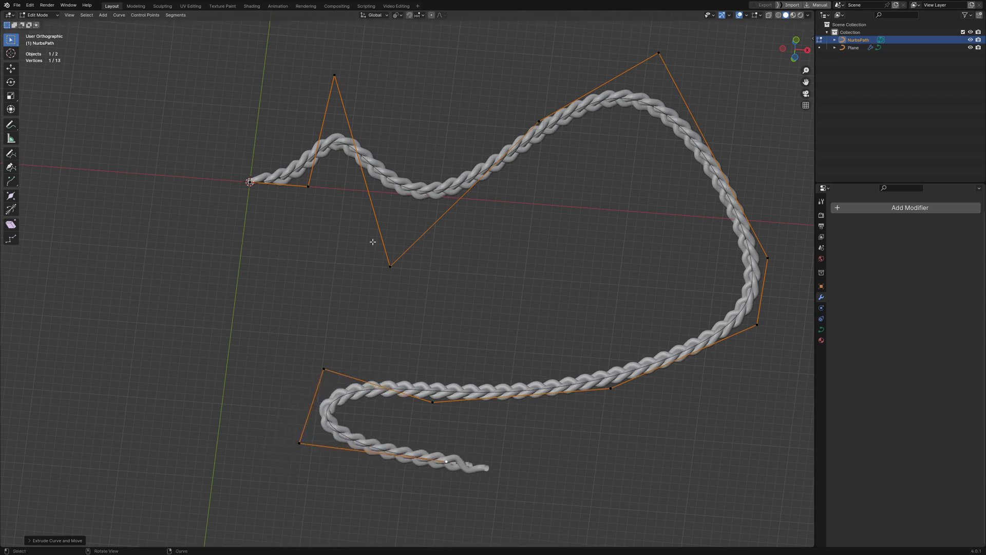
Step: Extrude a point from the upper left control point, then undo that extrusion
left_click(335, 77)
key("e")
left_click(338, 107)
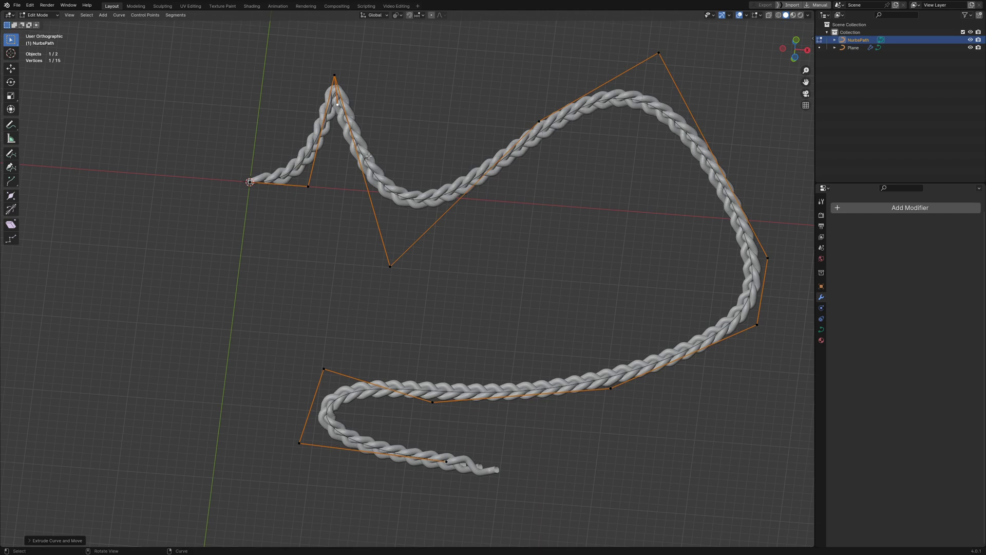
key("ctrl+z")
scroll(447, 207, "down", 5)
middle_click_drag(447, 207, 399, 253)
Step: In Top view, box-select and delete the extra trailing control points of the path
key("KP_7")
scroll(453, 238, "up", 3)
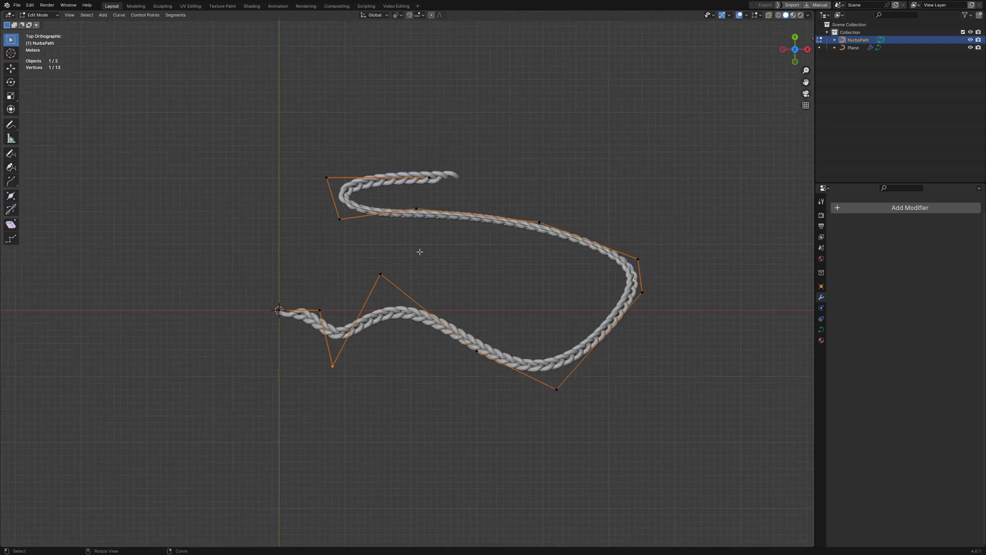
left_click_drag(259, 116, 527, 273)
key("x")
left_click(366, 220)
left_click_drag(493, 183, 650, 309)
key("x")
left_click(663, 331)
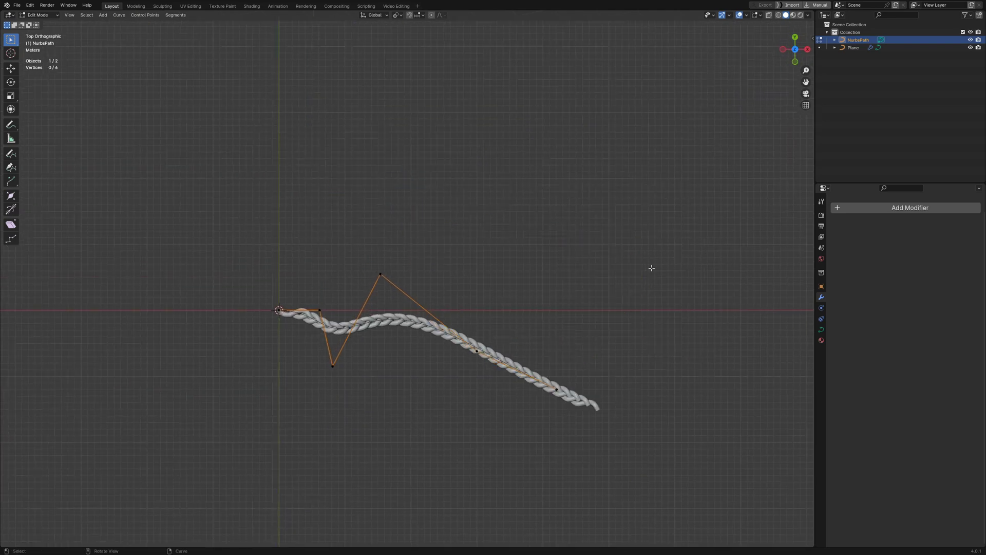
Step: Flatten all remaining path points to 0 in Y, scaling about the 3D cursor
key("a")
key("s")
key("y")
left_click(625, 369)
key("period")
left_click(476, 284)
key("s")
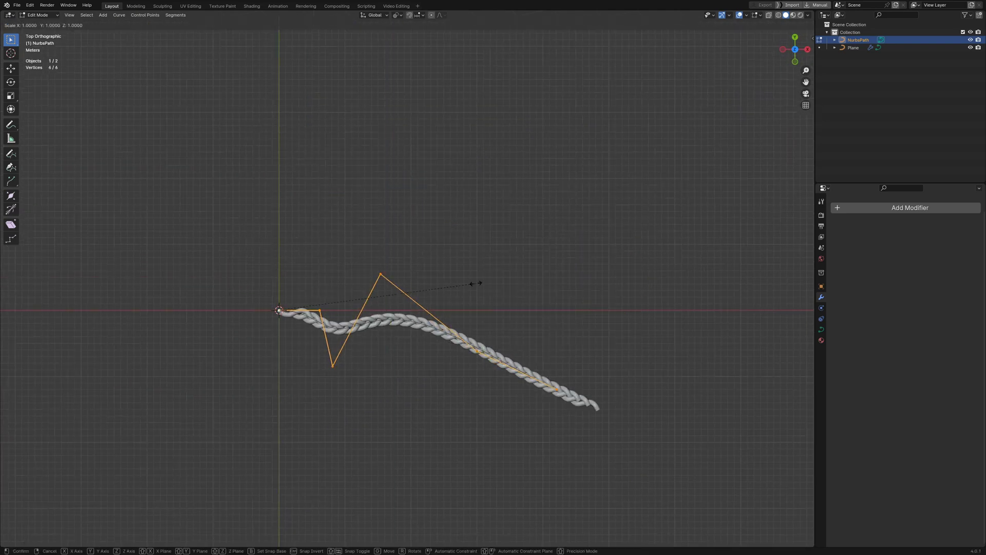
key("y")
key("0")
left_click(558, 340)
scroll(558, 340, "up", 2)
Step: Slide the right end control point along X
left_click(718, 309)
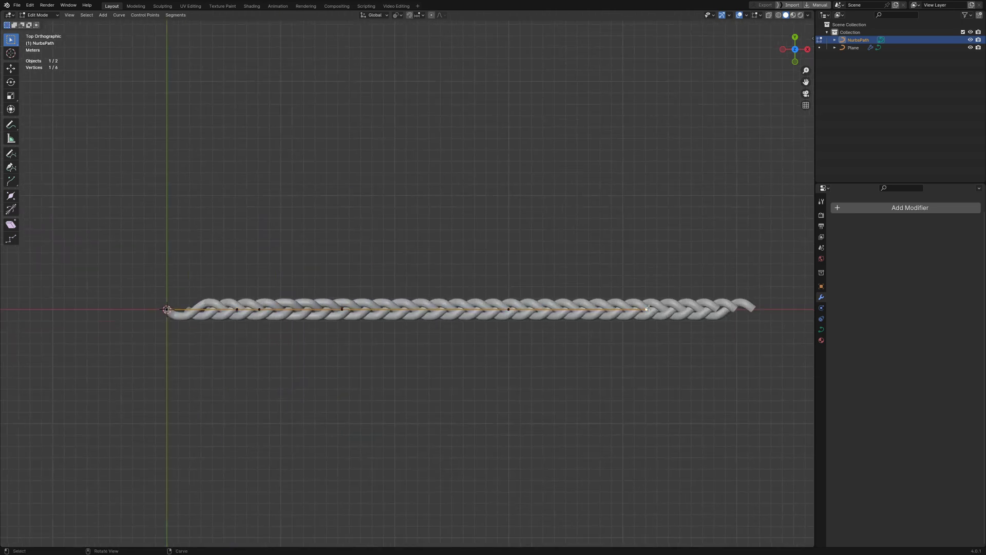
key("g")
key("x")
left_click(721, 323)
Step: Move four control points, then one more point, further left along X
left_click_drag(539, 291, 114, 341)
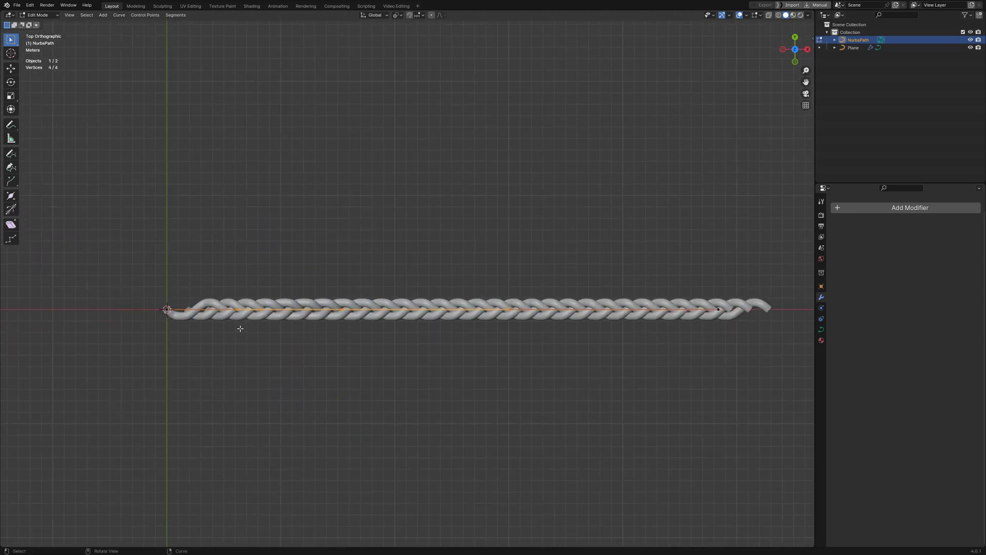
key("g")
key("x")
left_click(364, 327)
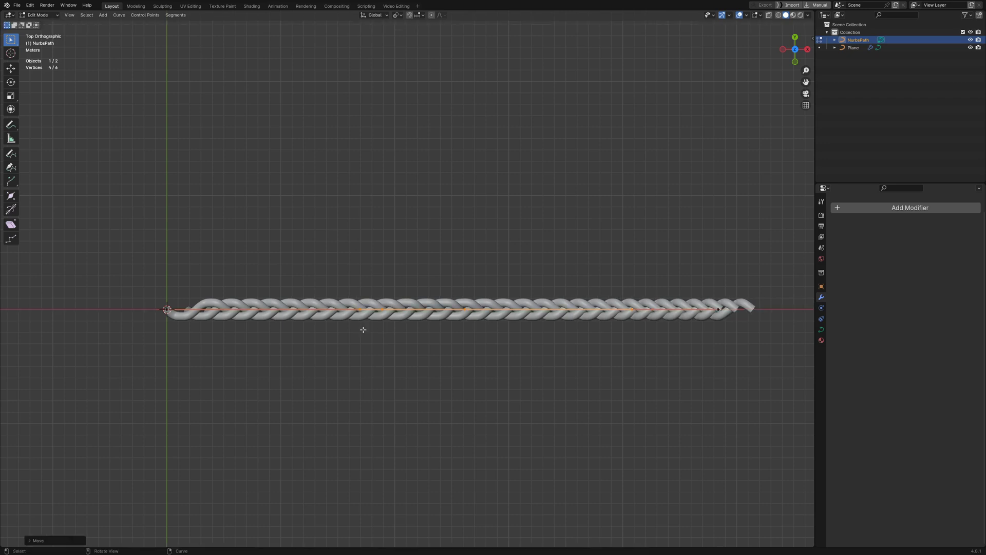
middle_click_drag(363, 327, 344, 327, "shift")
left_click(346, 307)
key("g")
key("x")
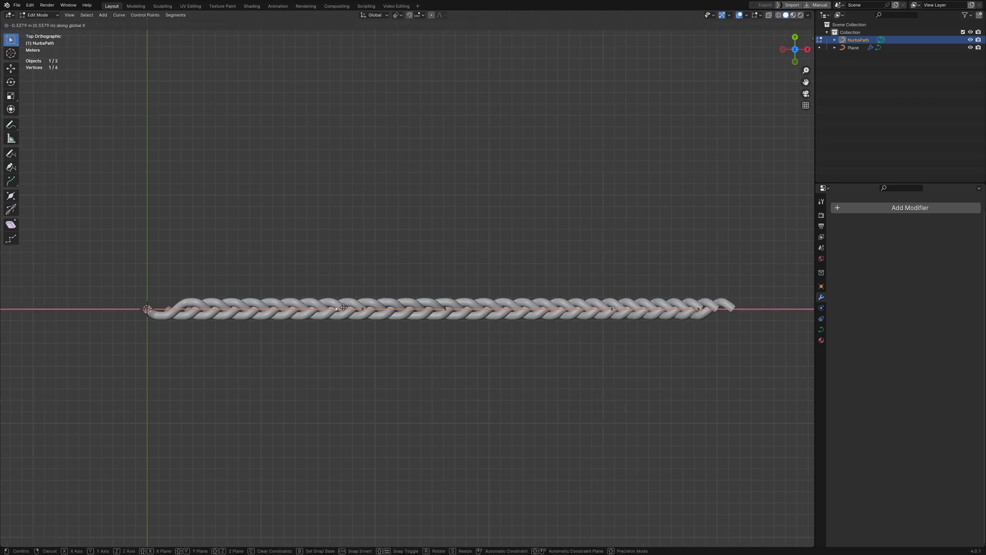
left_click(292, 315)
scroll(400, 330, "up", 5)
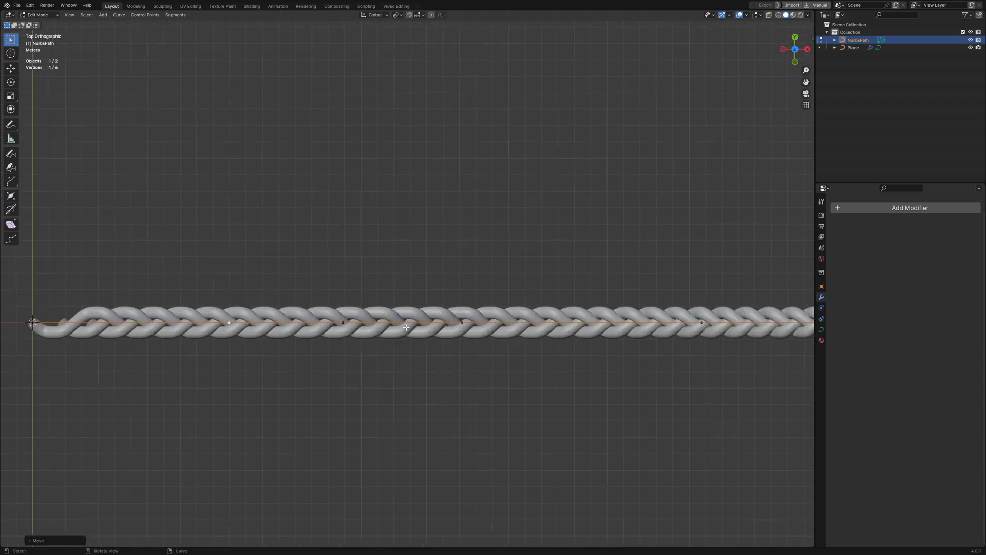
middle_click_drag(528, 363, 498, 248)
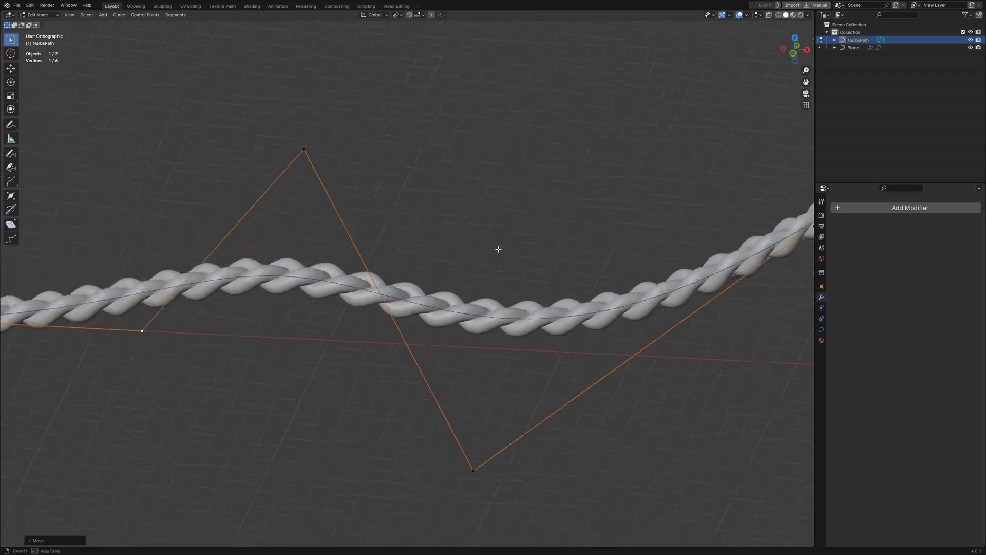
Step: Select all path control points and scale them to 0 along Z
scroll(507, 226, "down", 4)
key("a")
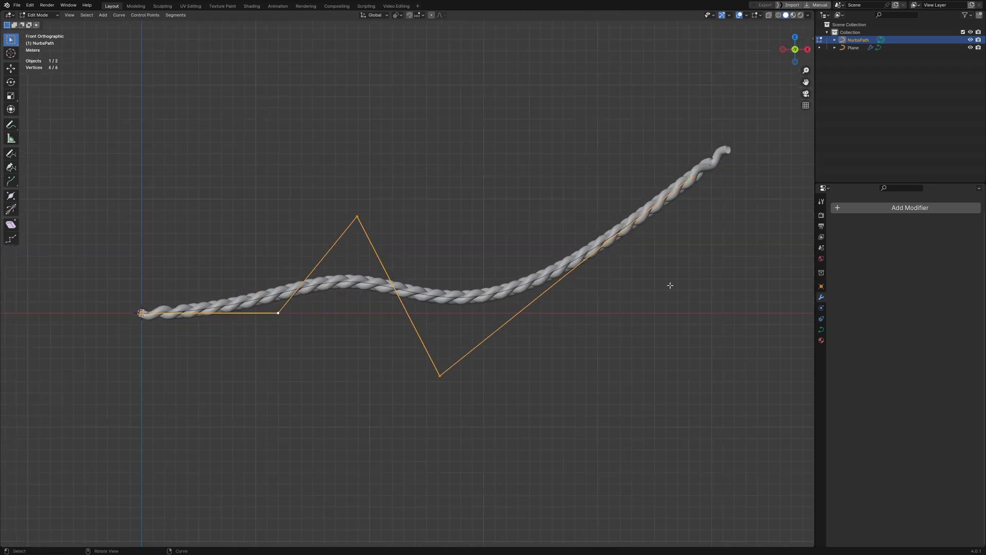
key("s")
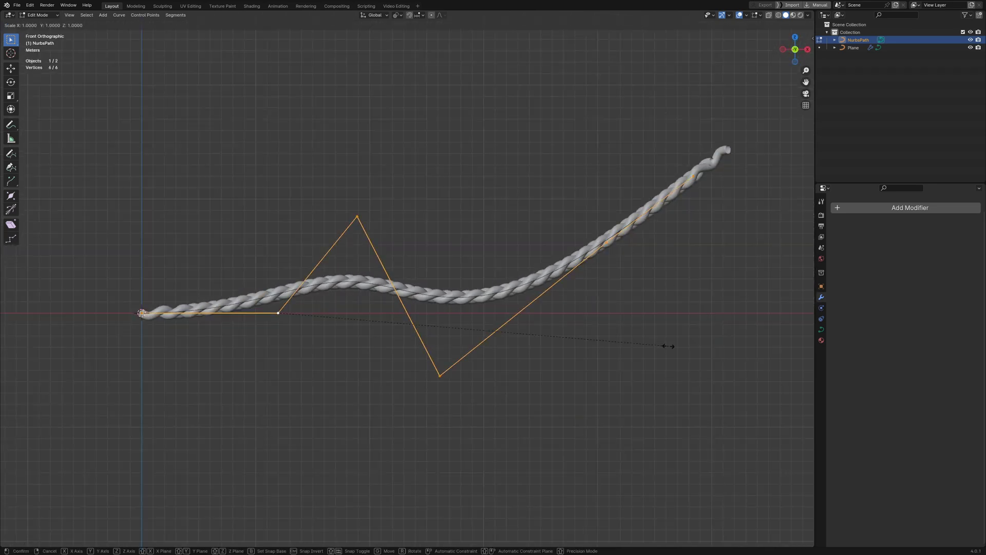
key("z")
key("0")
key("Return")
Step: Orbit around the flattened braid to inspect it from several angles, staying in Edit Mode
middle_click_drag(565, 259, 522, 337)
scroll(520, 332, "up", 4)
scroll(520, 331, "up", 3)
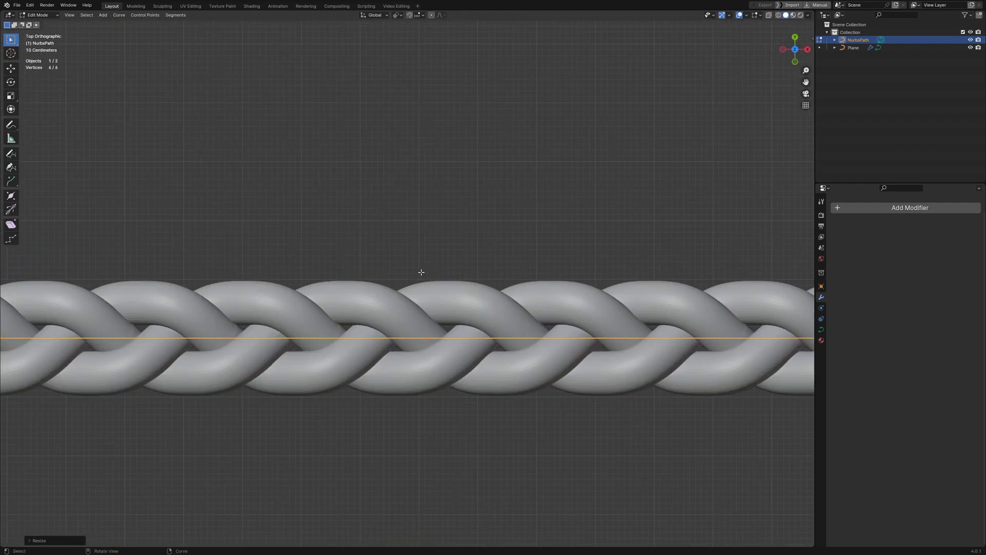
middle_click_drag(423, 345, 404, 326)
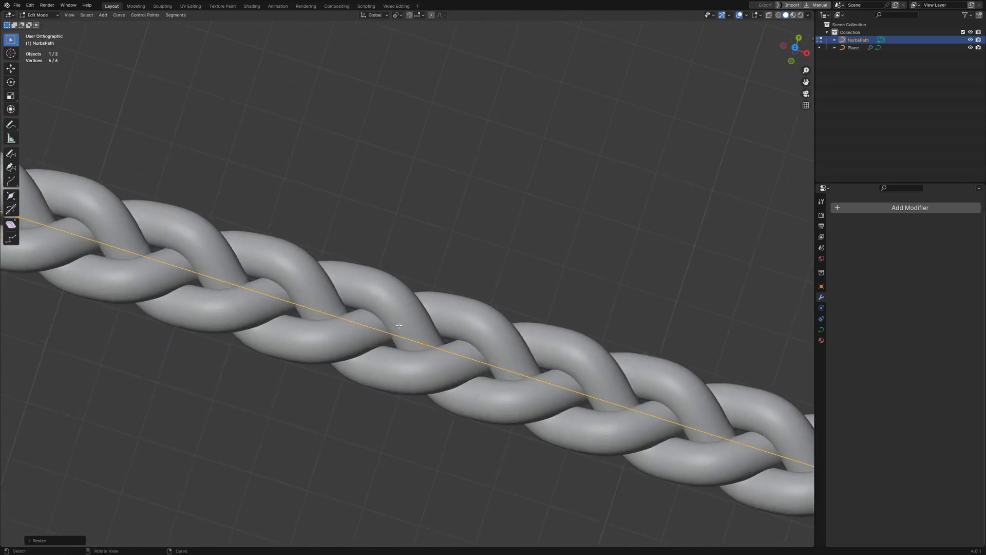
mouse_move(398, 325)
middle_mouse_down()
mouse_move(425, 286)
mouse_move(411, 329)
middle_mouse_up()
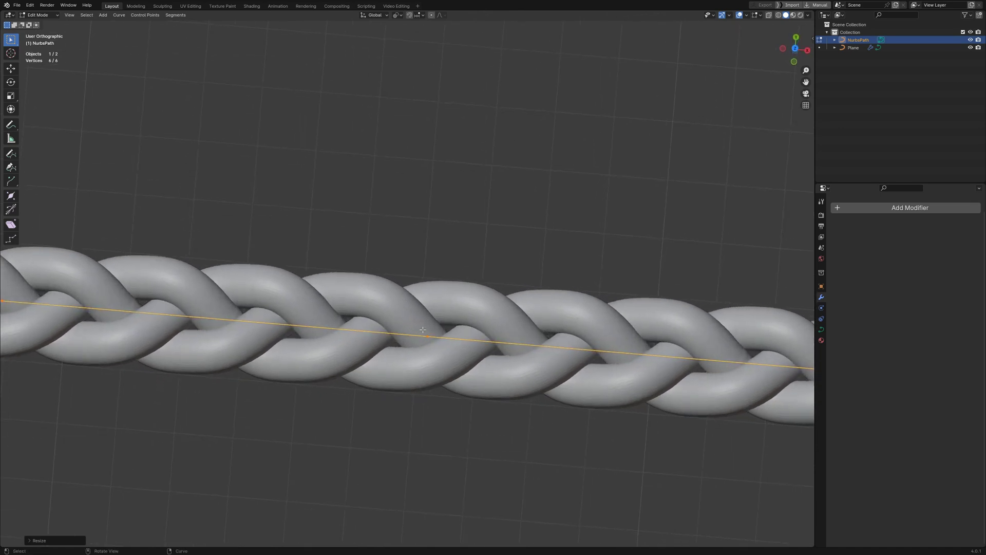
scroll(411, 329, "up", 3)
scroll(429, 320, "down", 8)
key("ctrl+Tab")
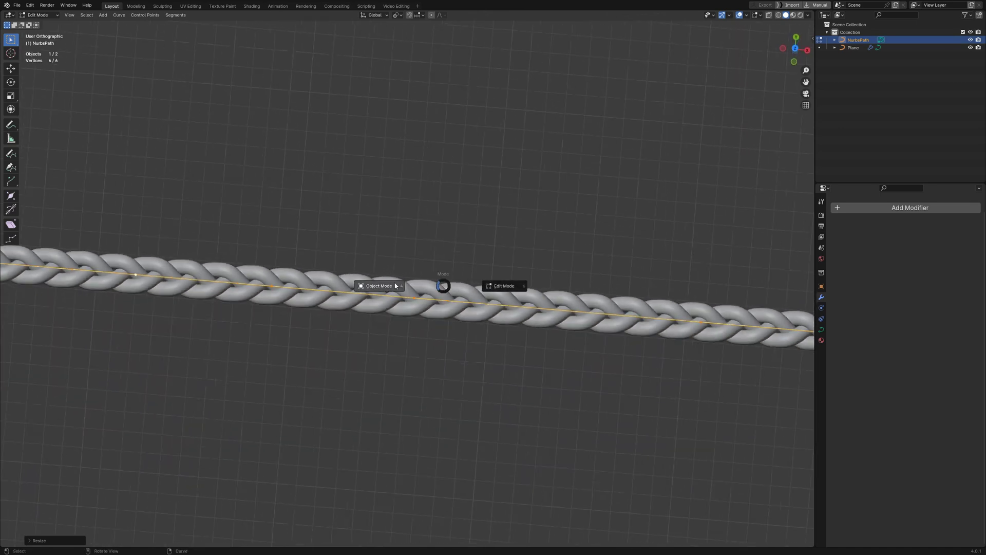
key("Escape")
scroll(424, 355, "up", 4)
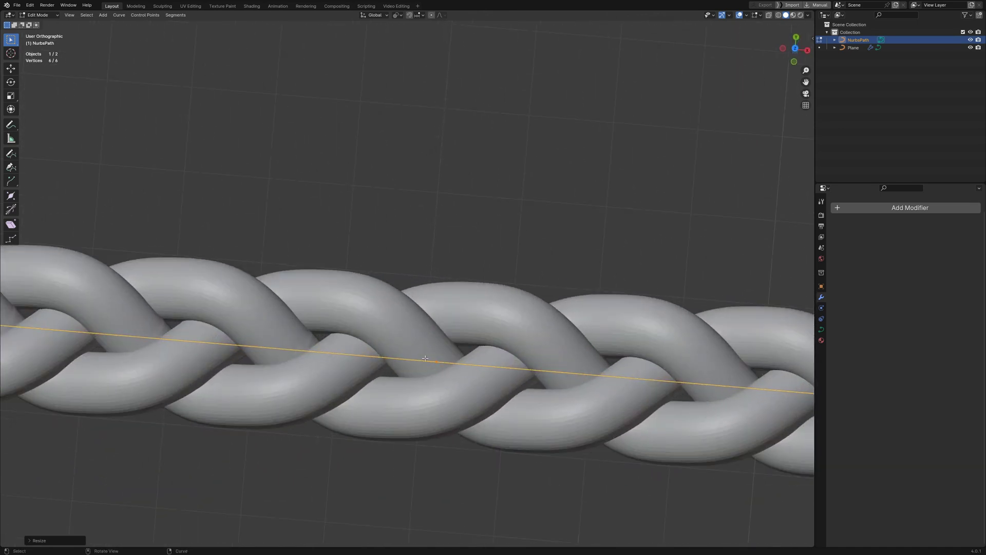
scroll(426, 357, "down", 1)
mouse_move(426, 358)
middle_mouse_down()
mouse_move(432, 333)
mouse_move(426, 376)
middle_mouse_up()
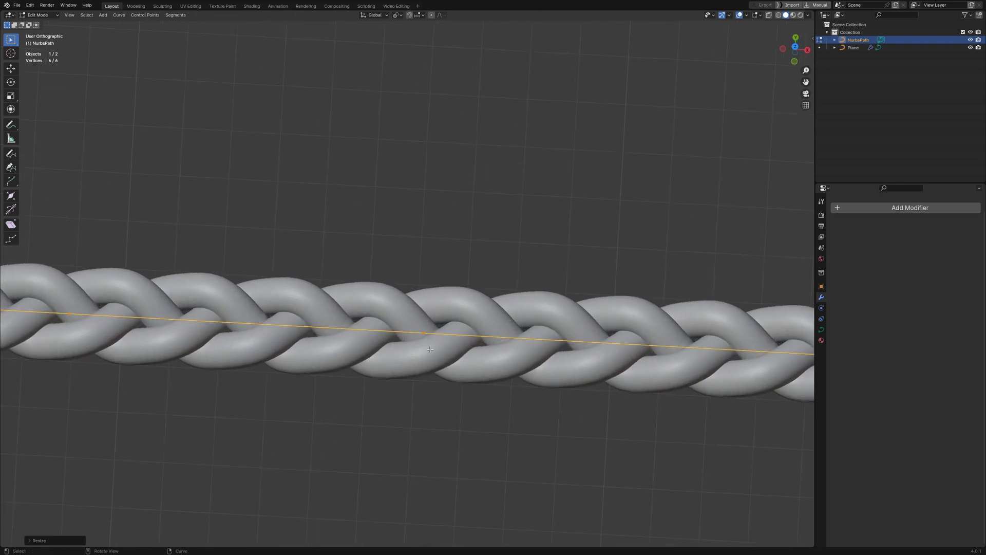
Step: Check from Top view that the braid runs straight along the X axis
key("KP_7")
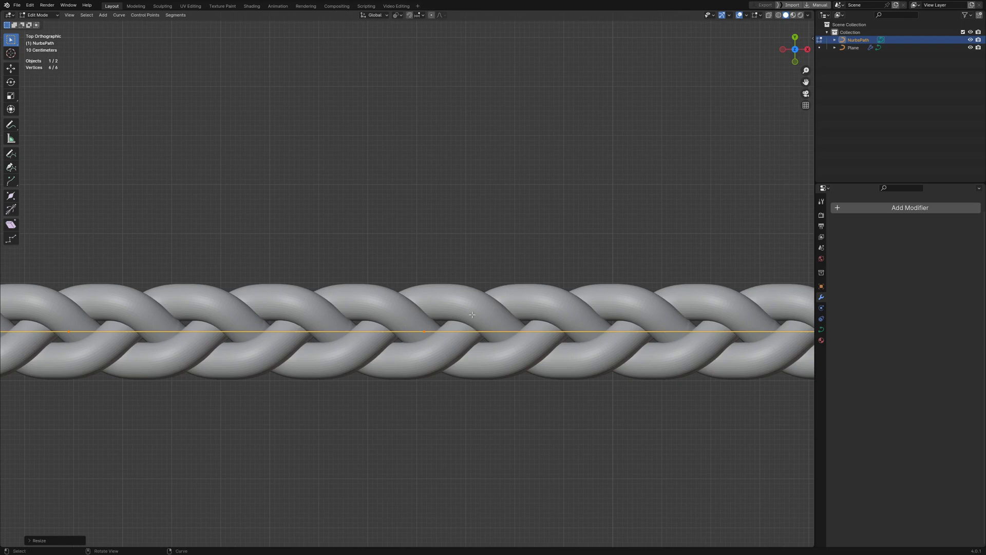
scroll(471, 308, "down", 6)
middle_click_drag(586, 321, 408, 315, "shift")
scroll(453, 284, "up", 6)
middle_click_drag(453, 284, 428, 366, "shift")
scroll(428, 365, "up", 1)
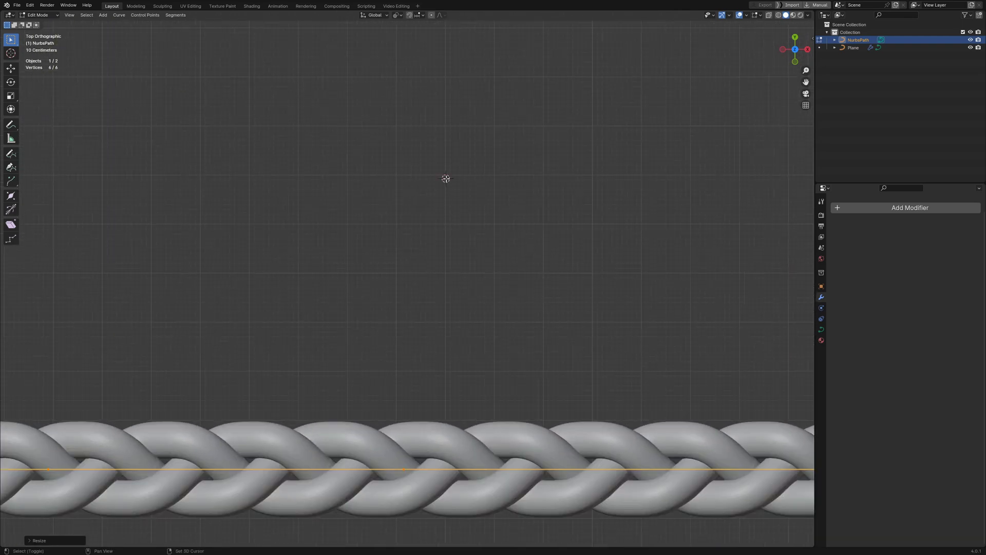
Step: Add a new circle mesh to the scene and centre it in view
key("shift+a")
key("Tab")
key("shift+a")
mouse_move(454, 195)
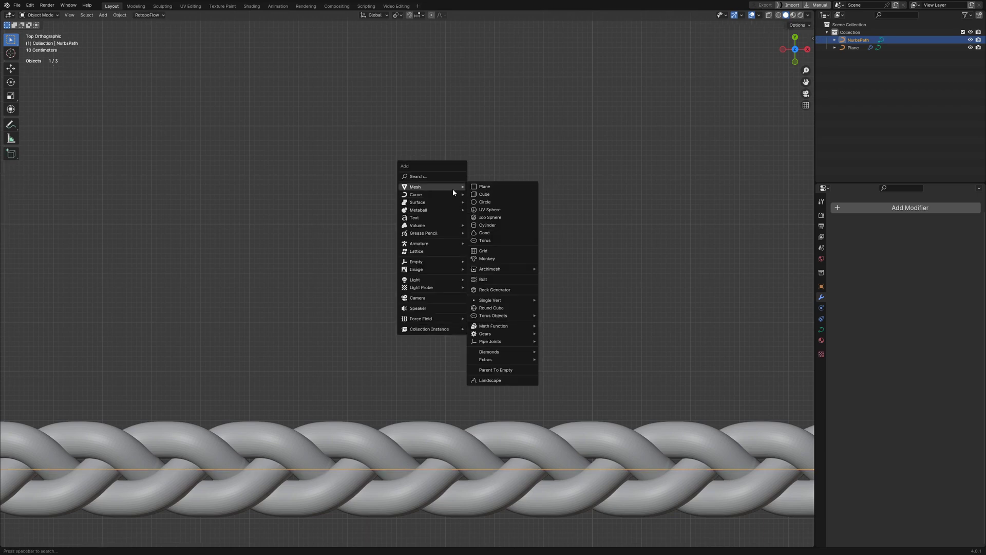
left_click(487, 201)
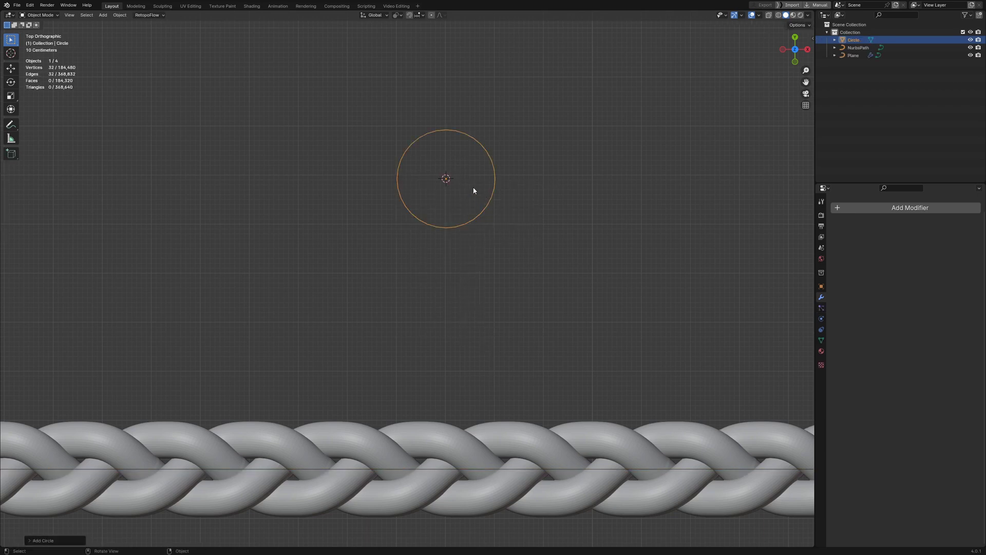
middle_click_drag(472, 181, 463, 237, "shift")
scroll(462, 231, "up", 2)
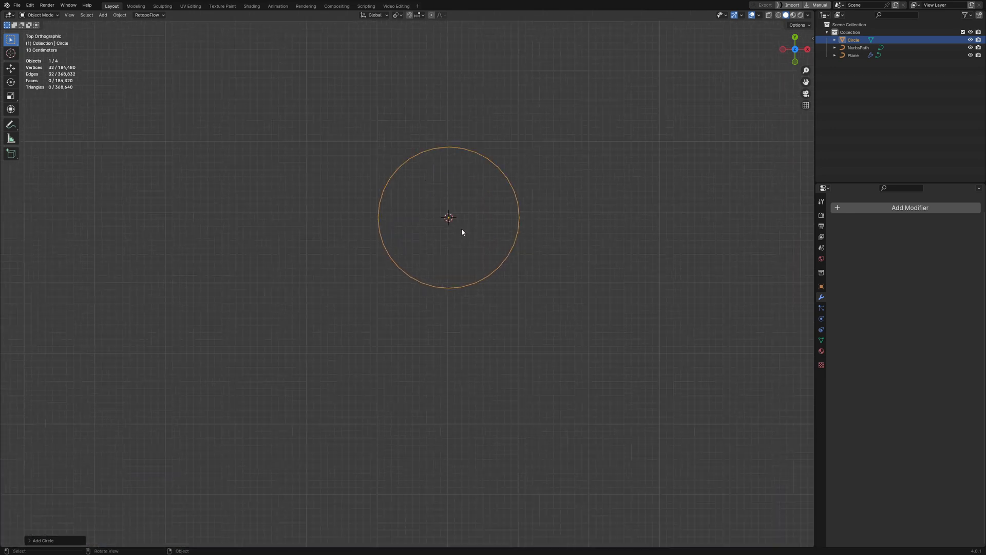
Step: Delete all but the circle's upper-right quarter, leaving a 9-vertex arc
key("Tab")
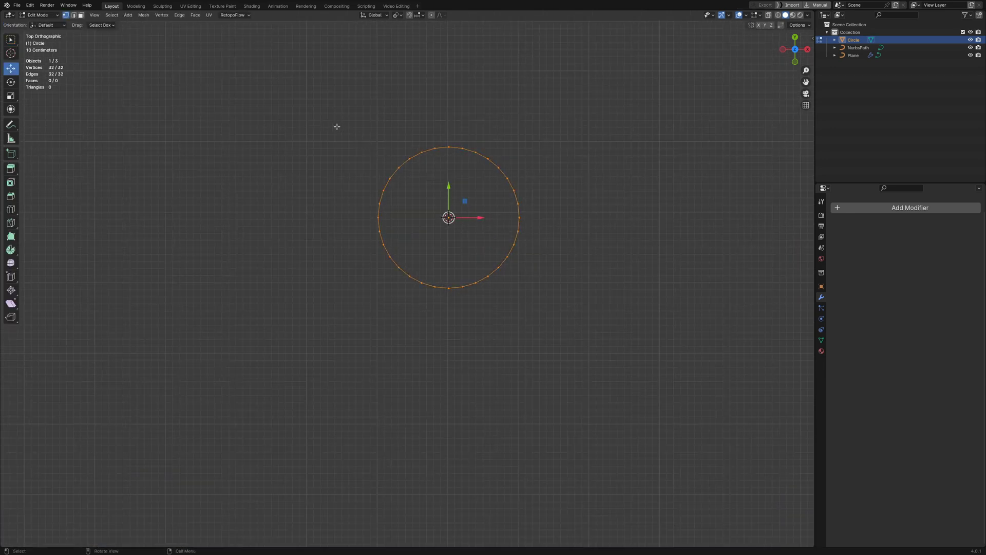
left_click_drag(334, 126, 442, 298)
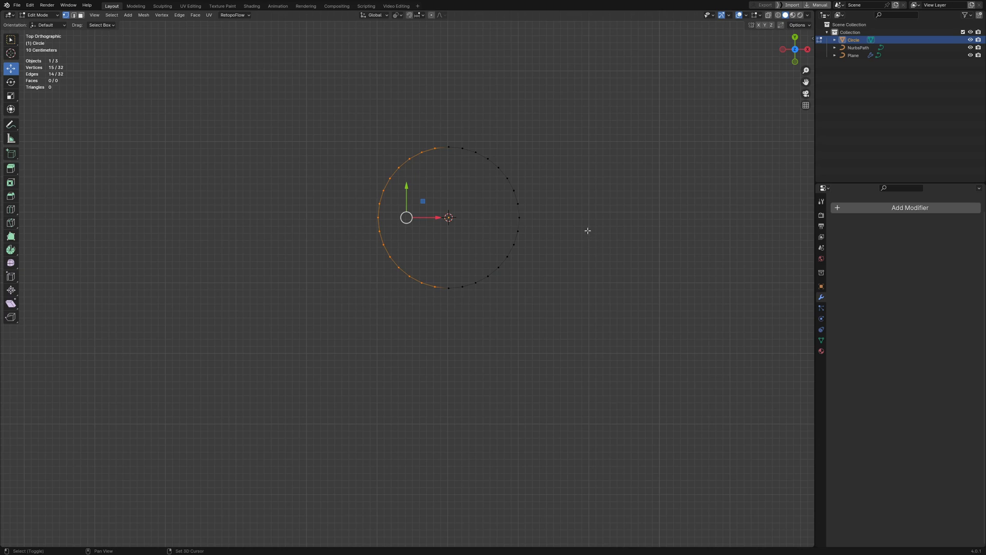
left_click_drag(572, 225, 432, 333, "shift")
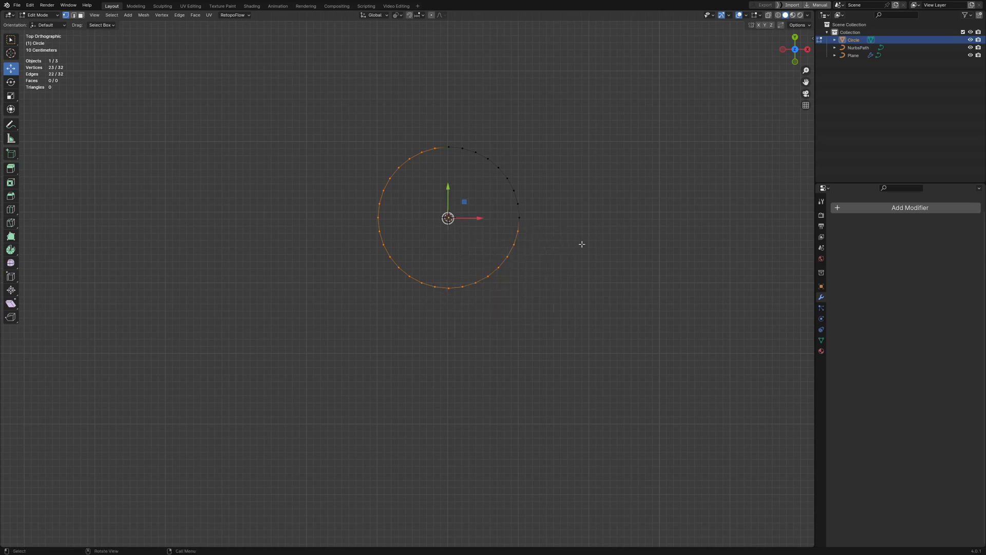
key("x")
left_click(548, 260)
left_click(839, 208)
mouse_move(885, 212)
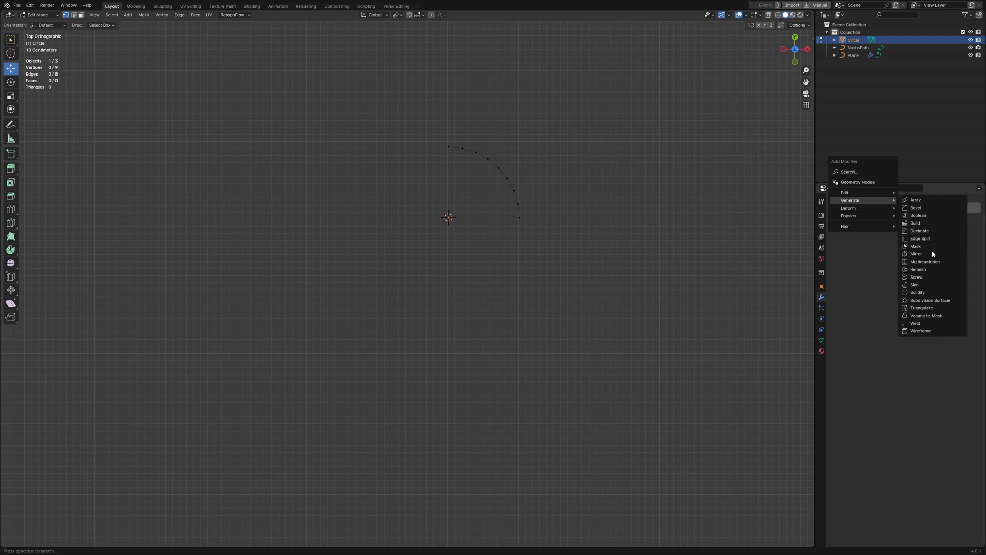
Step: Add a Mirror modifier on X and Y with clipping to form a full circle
left_click(933, 254)
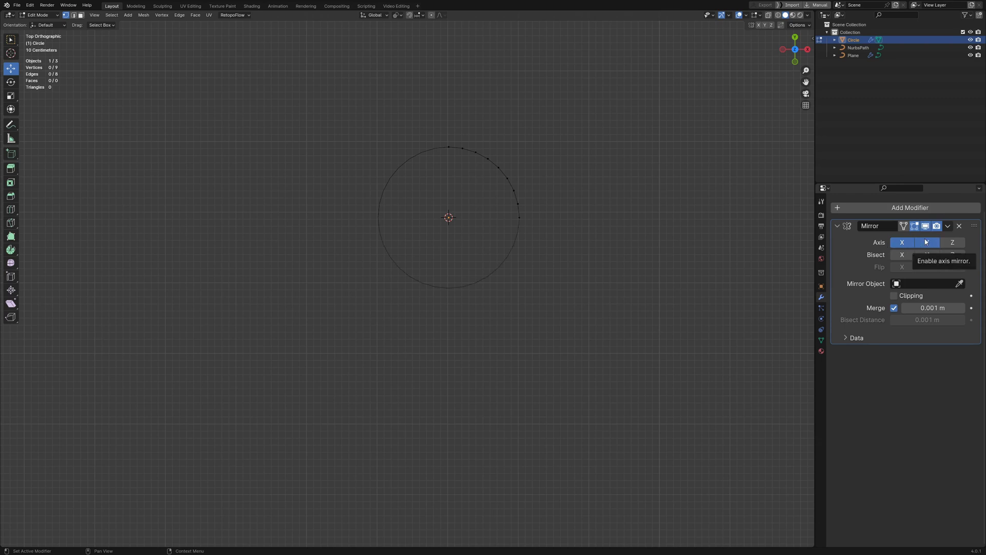
left_click(894, 296)
scroll(513, 210, "up", 2)
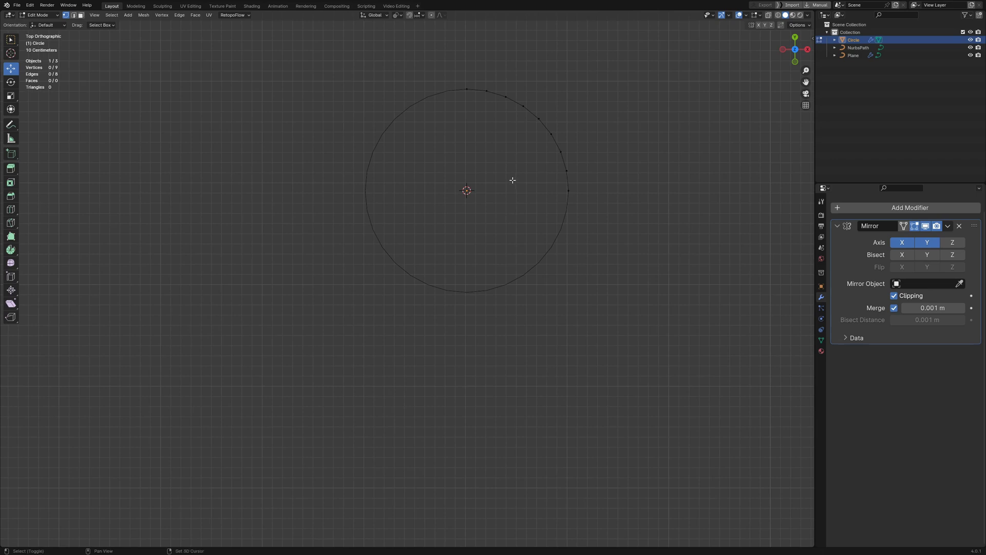
middle_click_drag(513, 178, 498, 237, "shift")
key("Tab")
Step: Add a Subdivision Surface modifier with viewport level 2
left_click(865, 207)
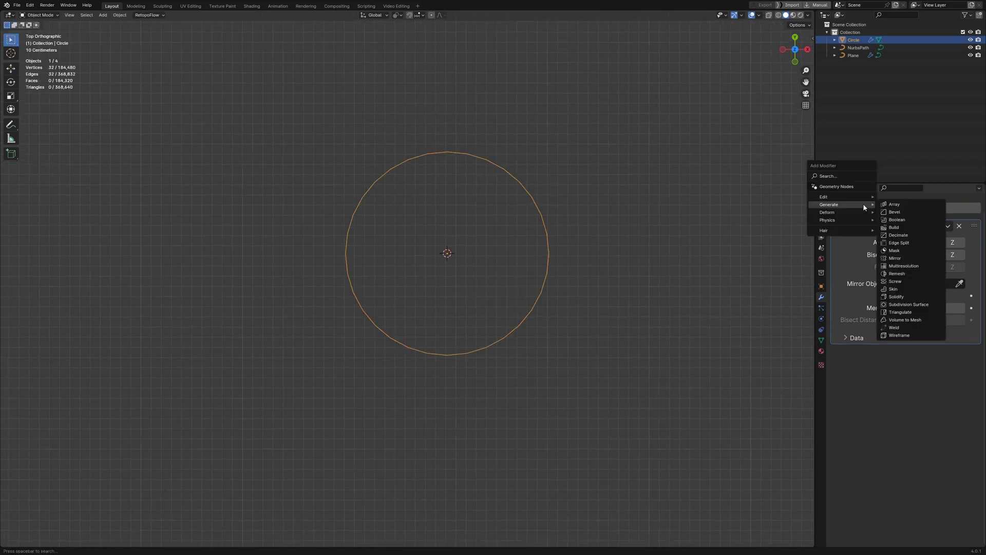
left_click(910, 305)
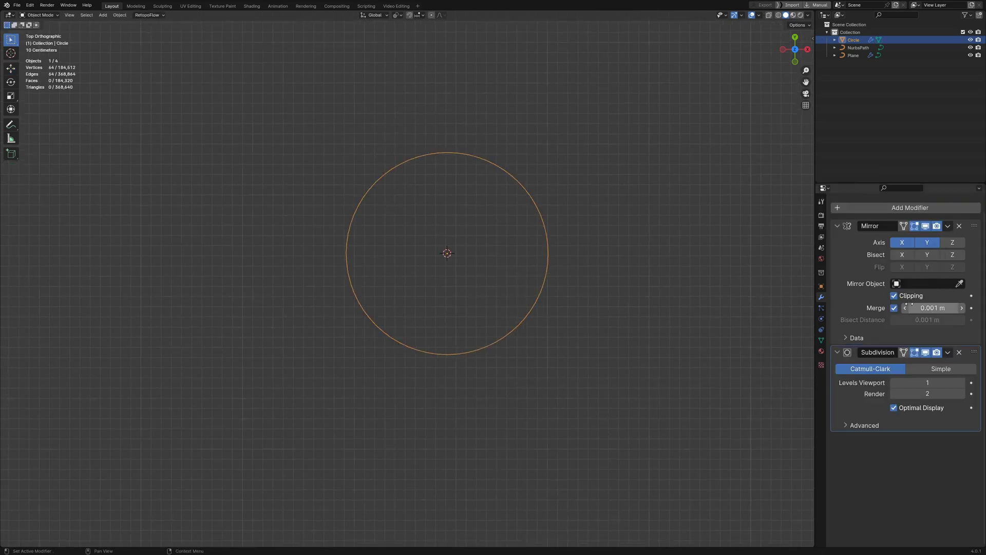
left_click(962, 383)
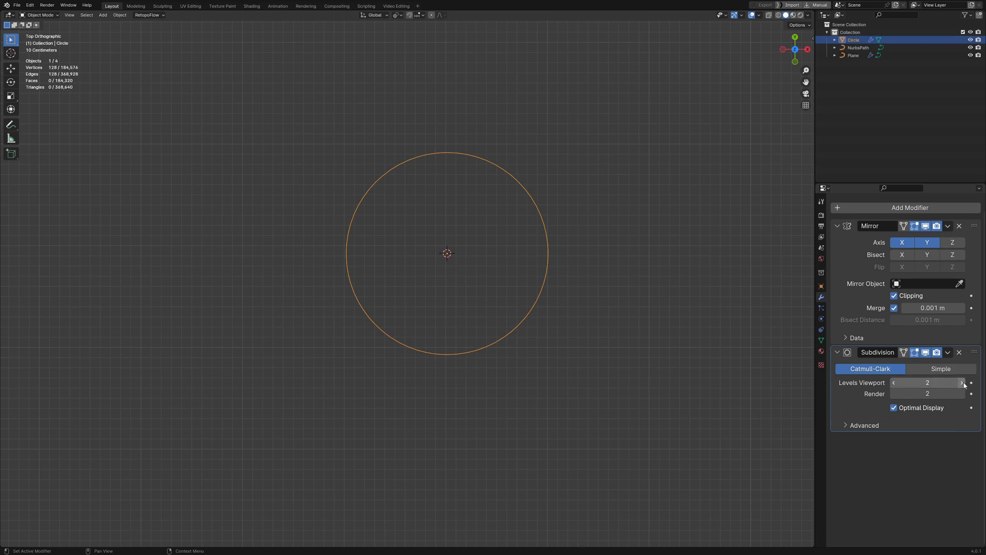
key("Tab")
Step: Pull the top and right-side arc vertices inward to form wavy dips
middle_click_drag(482, 187, 472, 200, "shift")
scroll(475, 174, "up", 3)
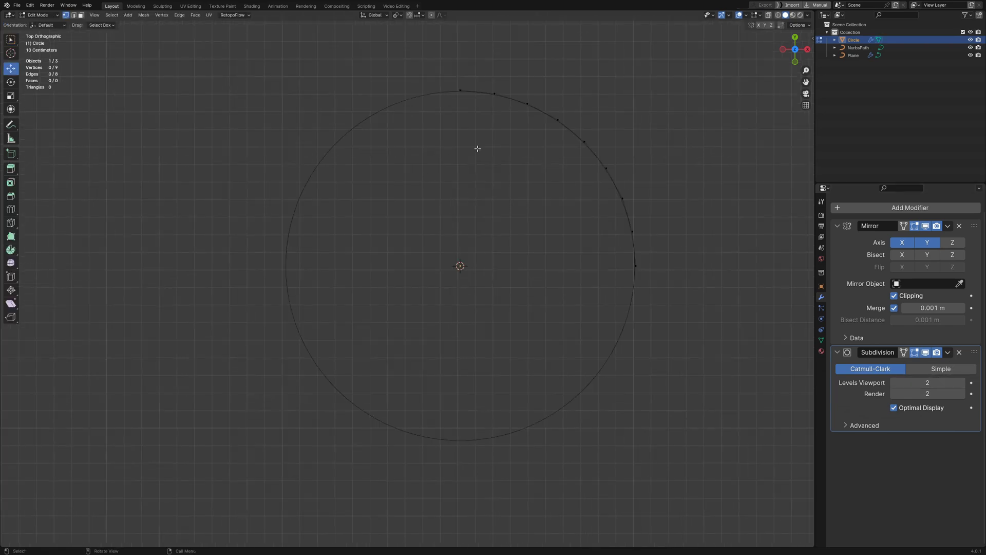
left_click(494, 93)
left_click(527, 104)
left_click_drag(528, 104, 513, 146)
left_click(606, 168)
left_click_drag(606, 168, 568, 195)
left_click_drag(630, 235, 589, 245)
left_click_drag(621, 198, 622, 194)
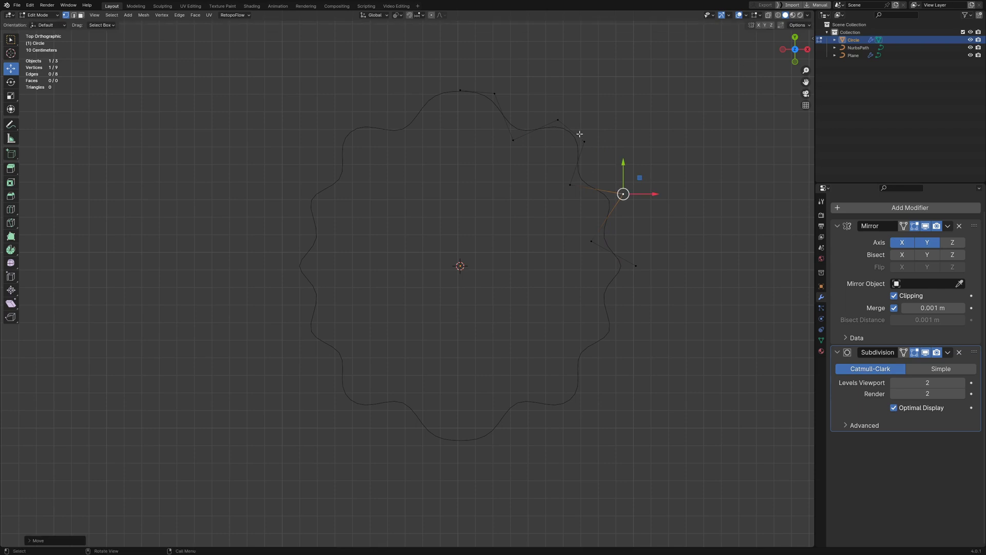
left_click_drag(580, 138, 504, 129)
key("g")
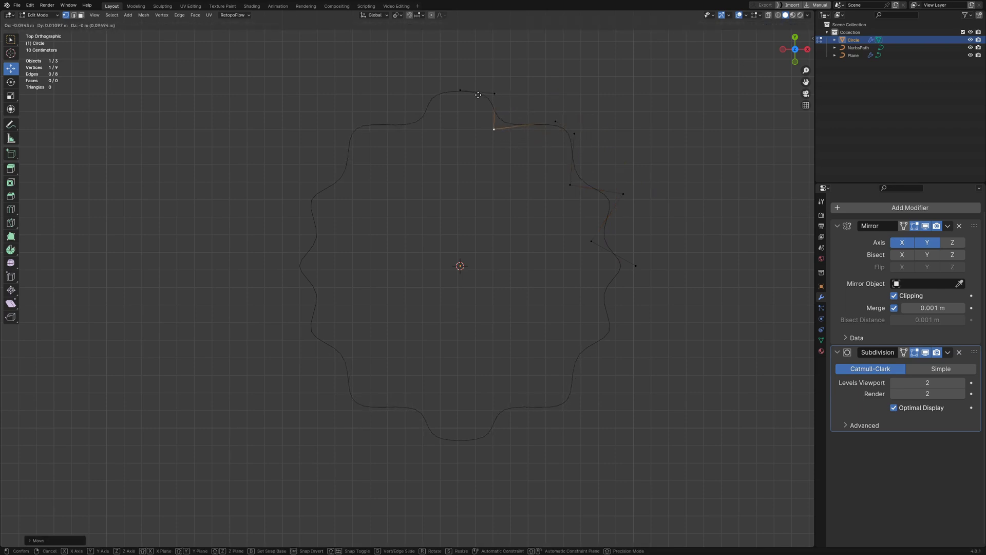
Step: Adjust the top and lower-right vertices to even out the waves, then view in Object Mode
left_click(492, 100)
left_click(491, 93)
key("g")
left_click_drag(477, 91, 486, 94)
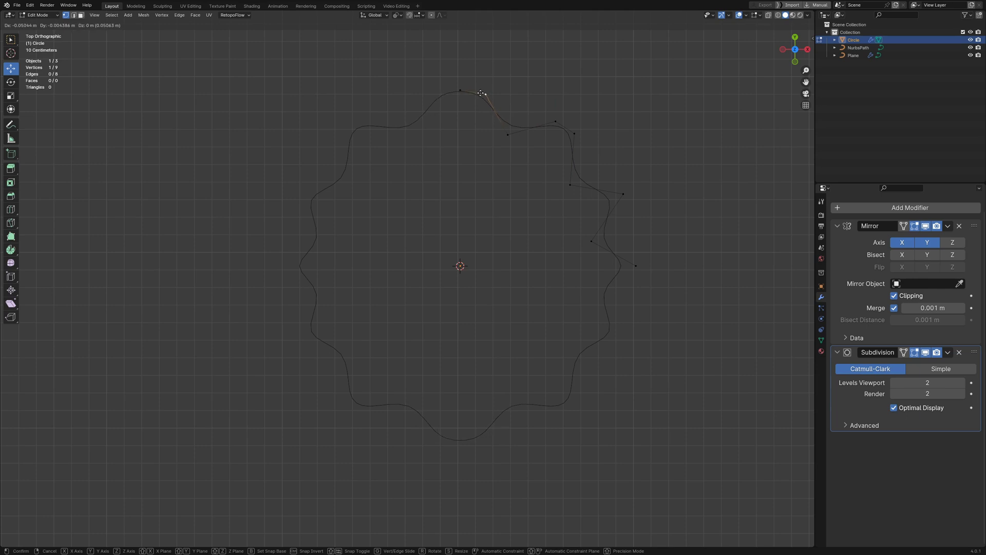
left_click(624, 194)
left_click(591, 240)
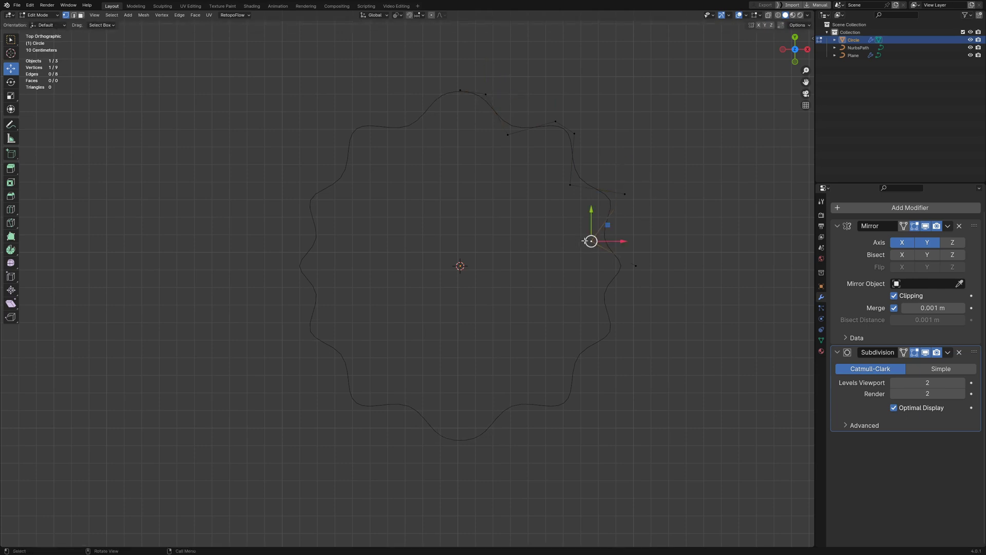
left_click_drag(591, 240, 653, 271)
left_click(636, 266)
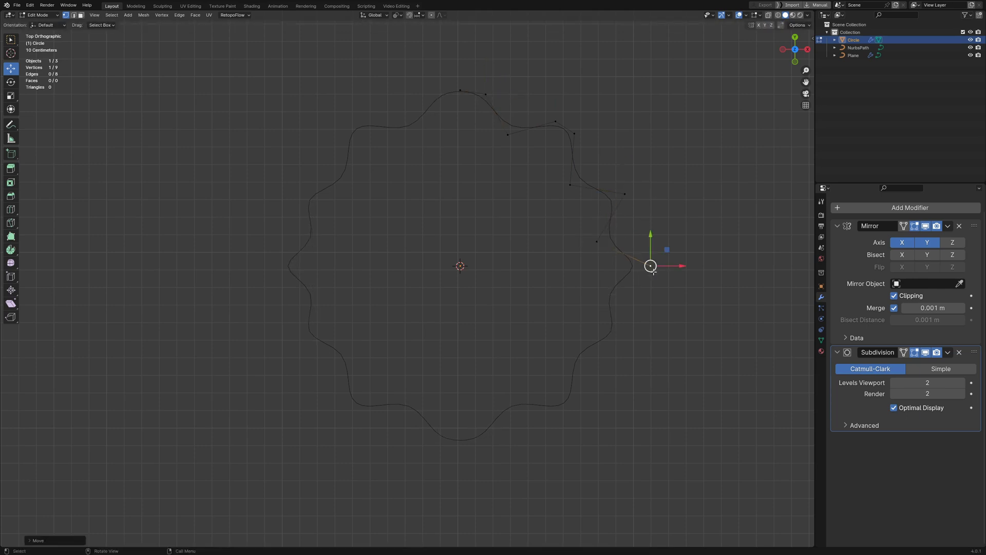
key("Tab")
scroll(628, 260, "down", 10)
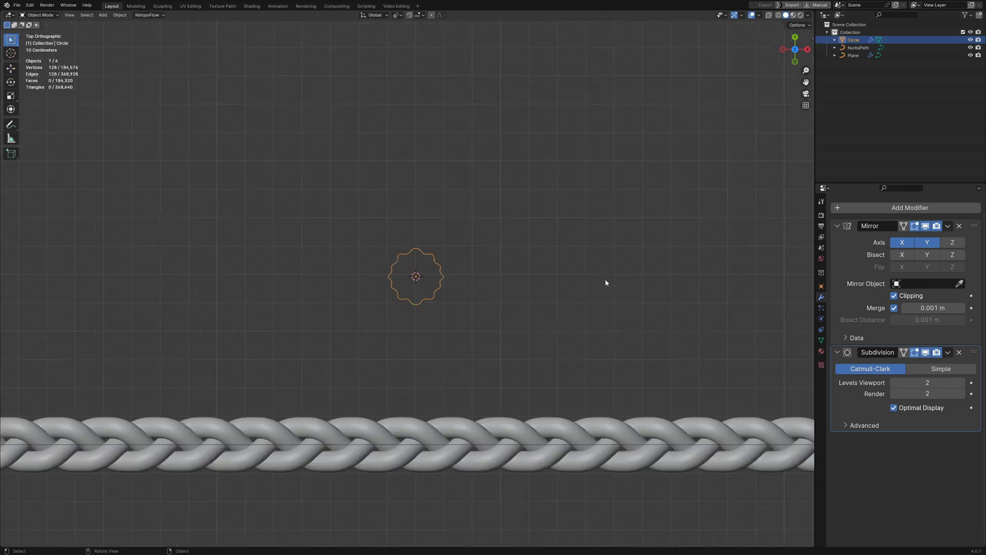
scroll(508, 266, "up", 4)
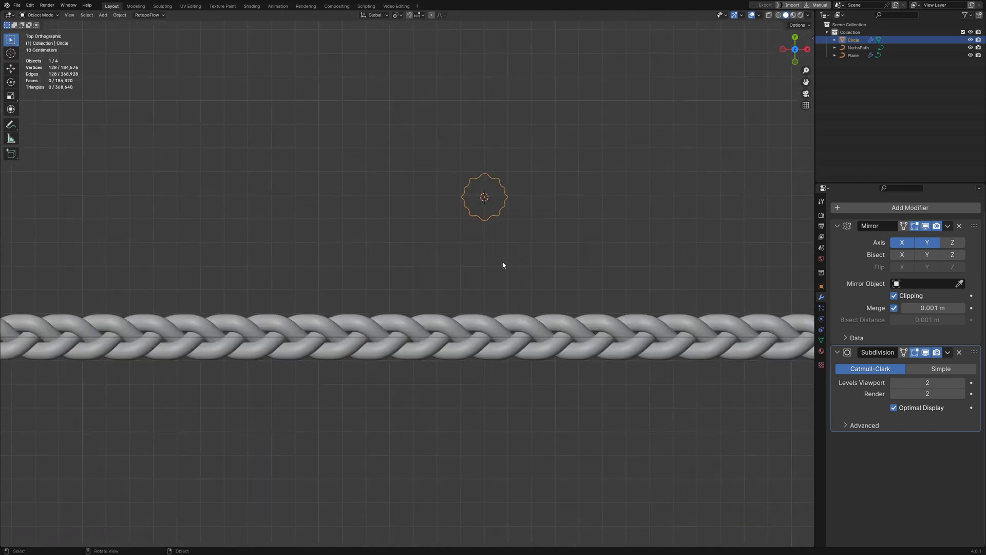
Step: Convert the wavy circle into a curve and select the braid
right_click(507, 211)
left_click(531, 218)
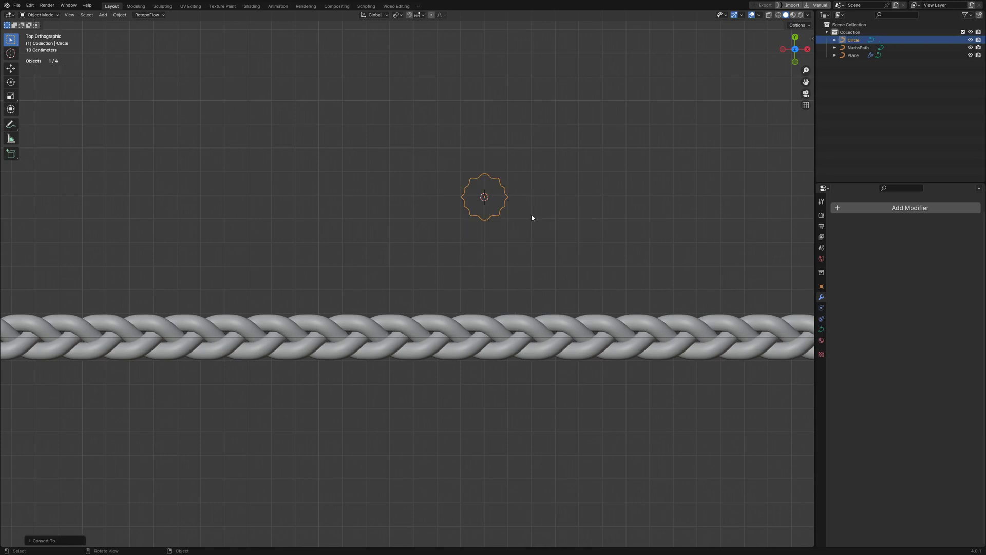
middle_click_drag(555, 284, 517, 242, "shift")
left_click(497, 282)
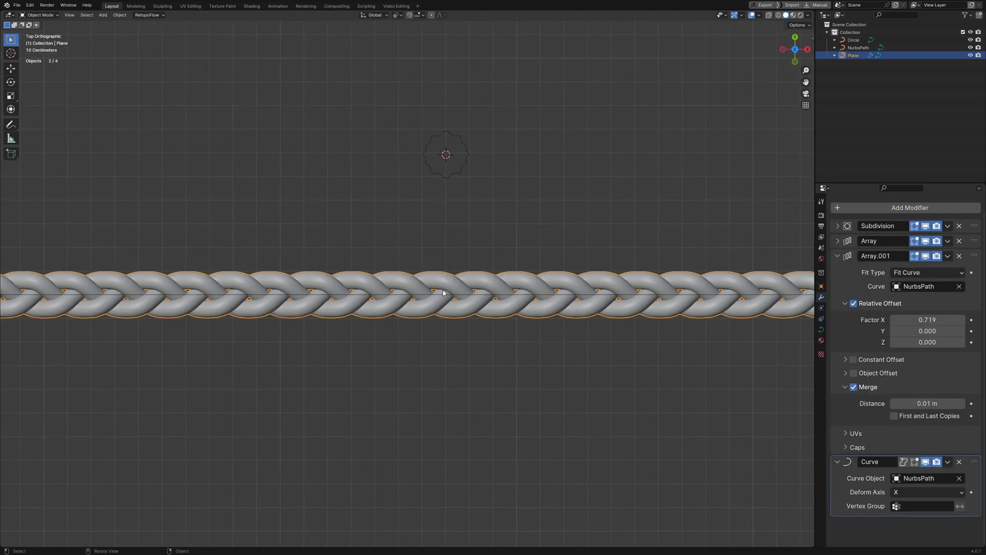
middle_click_drag(501, 287, 484, 272, "shift")
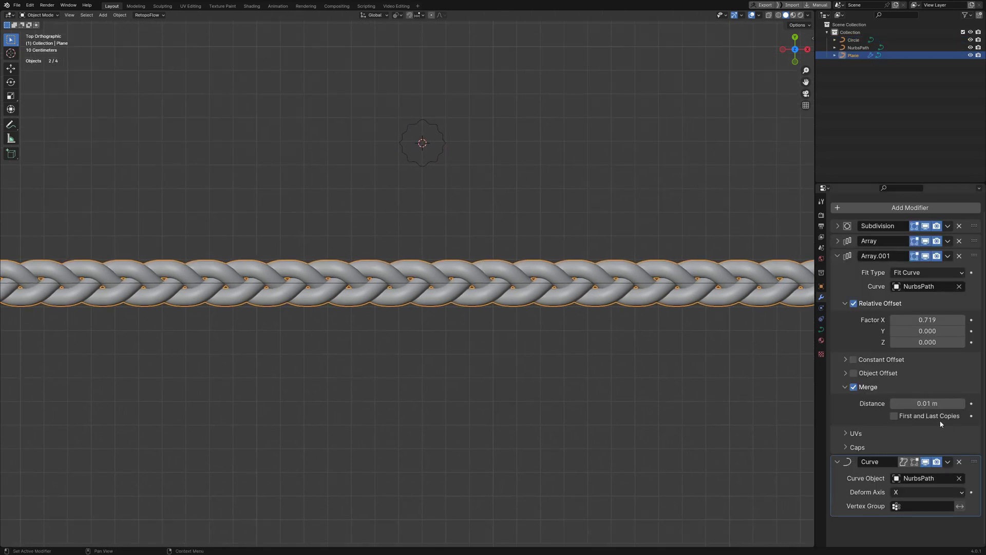
Step: Set the braid's bevel mode to Object with the Circle curve as the profile
left_click(843, 254)
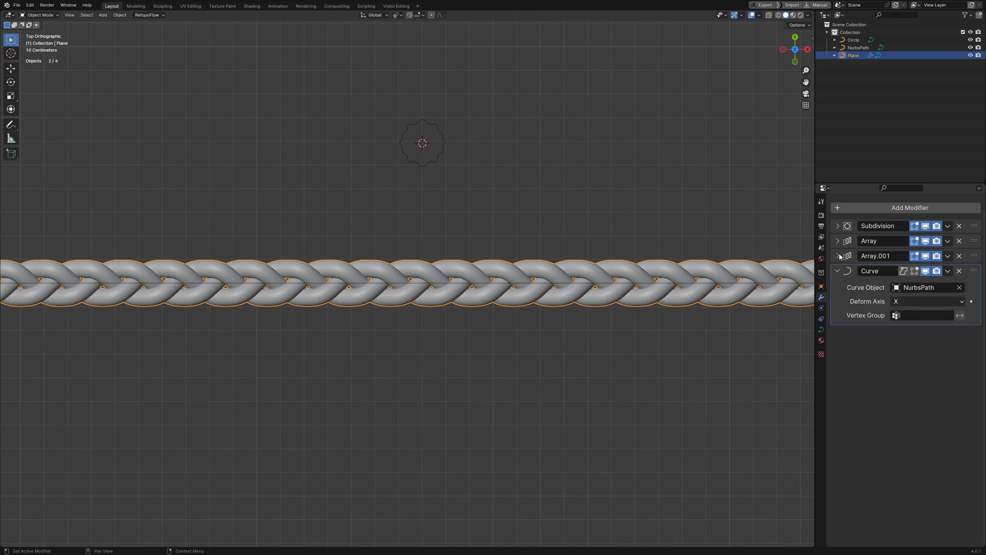
left_click(837, 270)
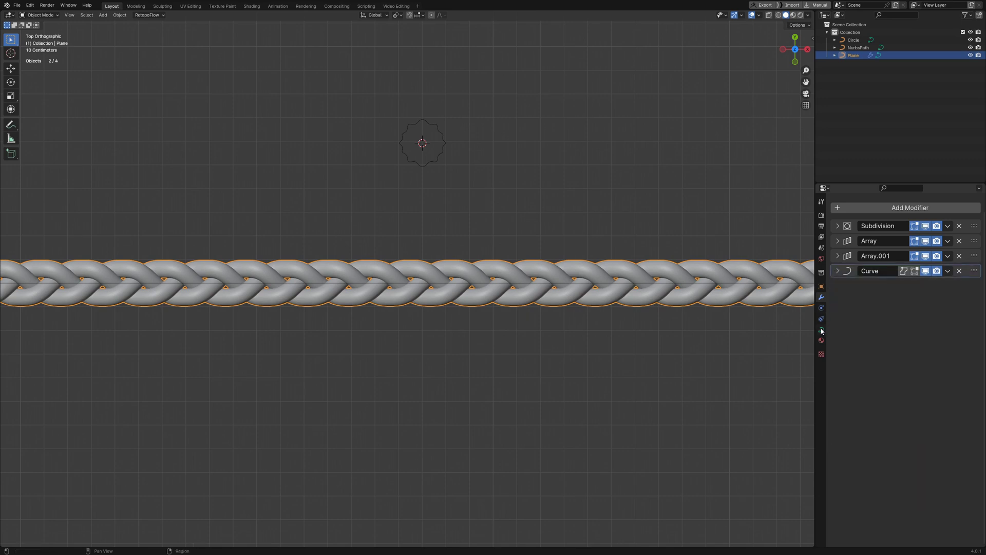
left_click(821, 329)
scroll(858, 379, "down", 3)
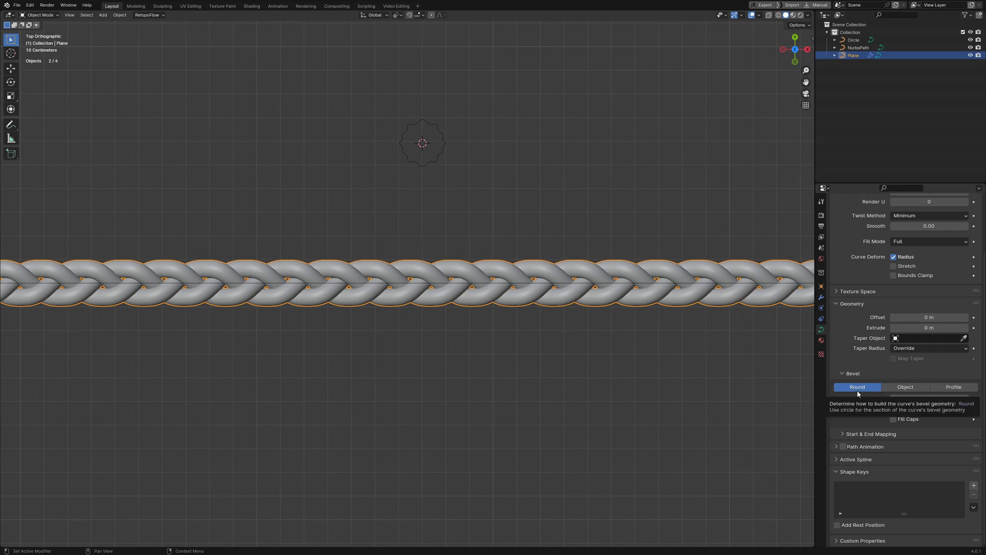
left_click(909, 388)
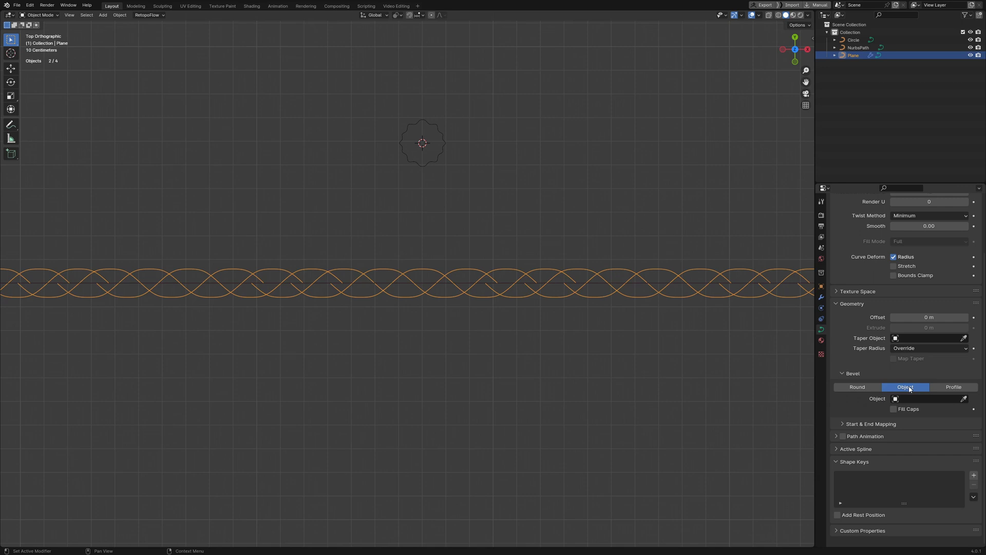
left_click(964, 399)
left_click(441, 138)
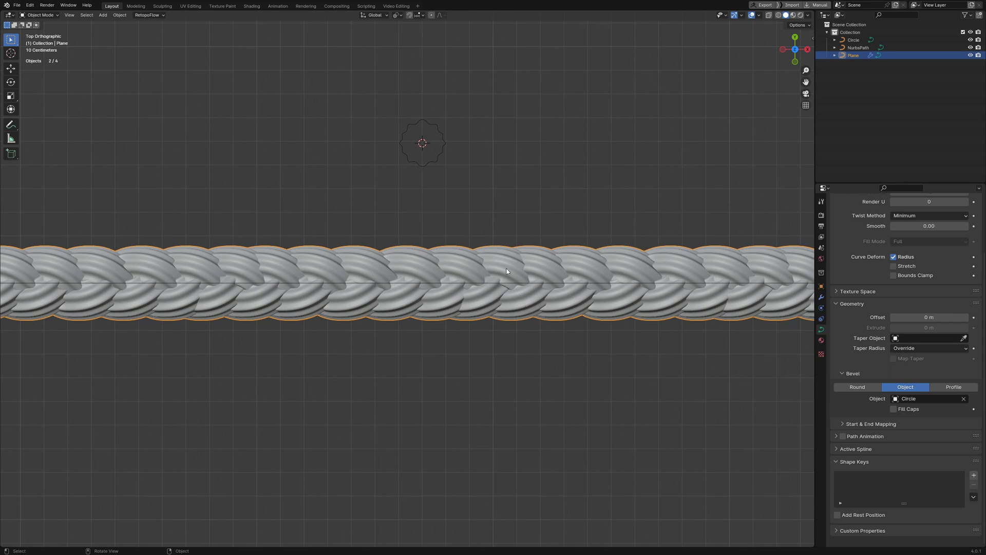
scroll(485, 304, "up", 1)
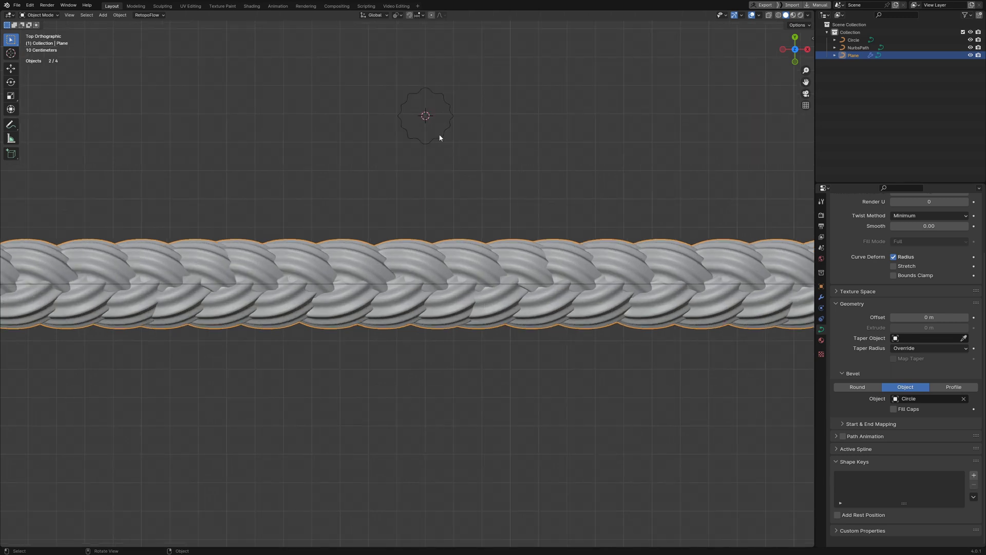
left_click(439, 138)
Step: Scale the Circle profile down to about 0.49
key("s")
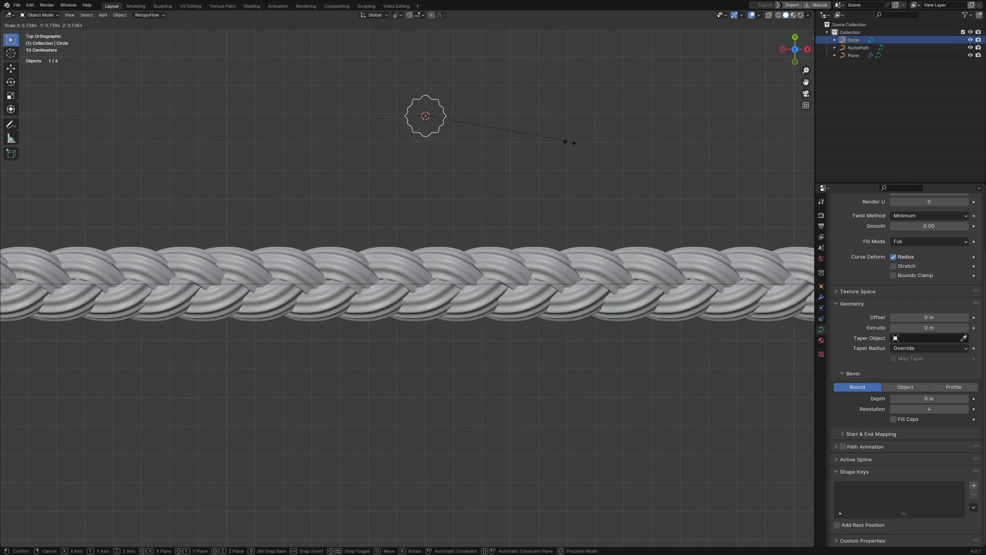
left_click(527, 150)
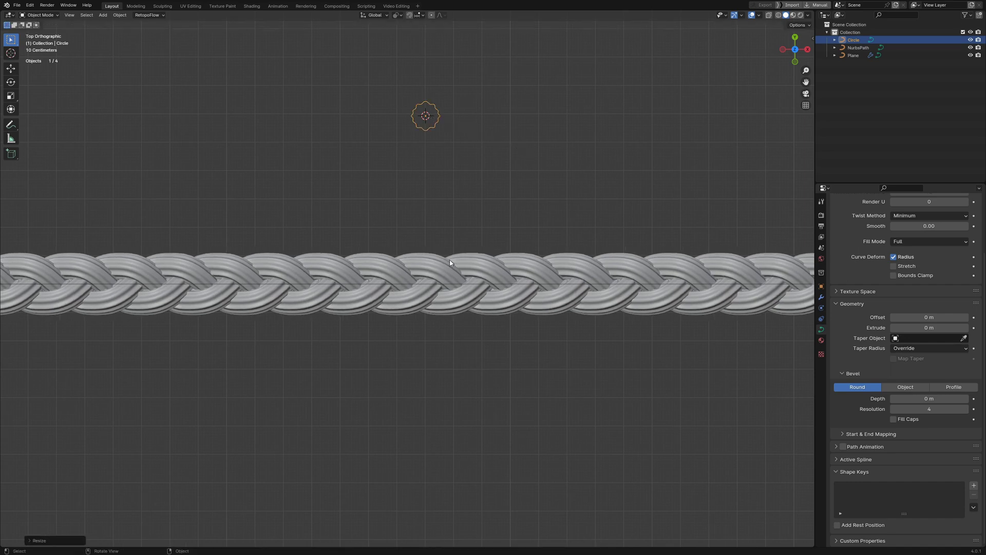
middle_click_drag(465, 267, 422, 313)
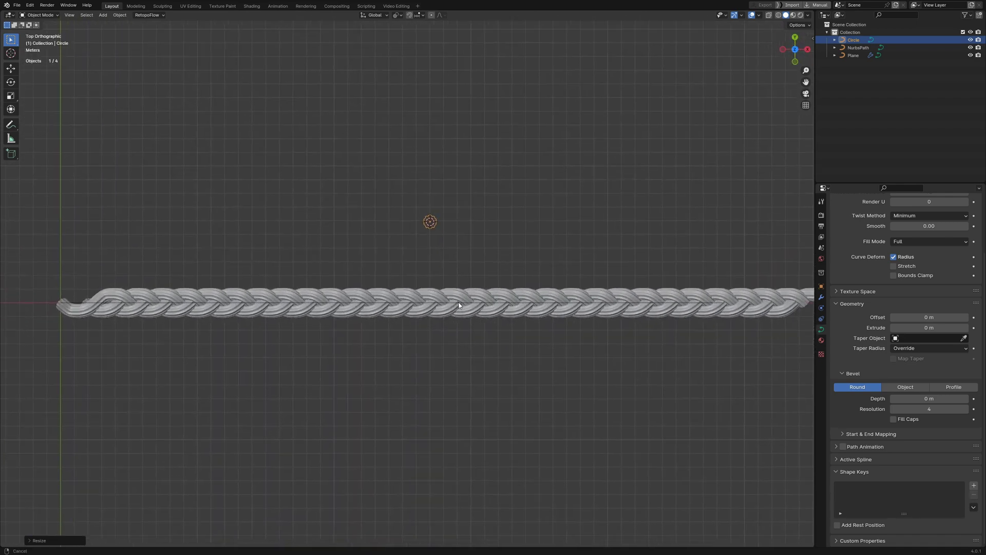
Step: Raise the NurbsPath's second control point to arch the braid's left end upward
key("Tab")
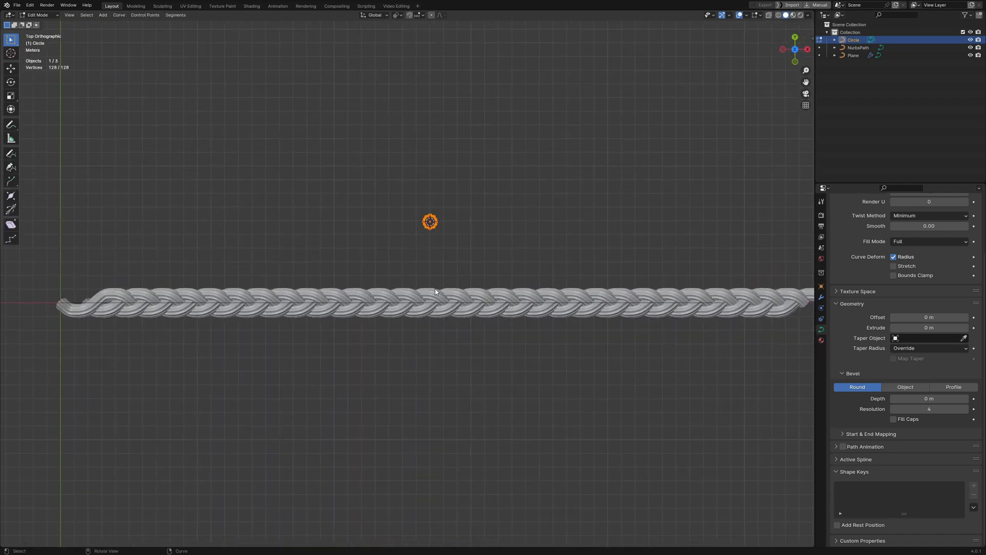
key("Tab")
left_click(434, 298)
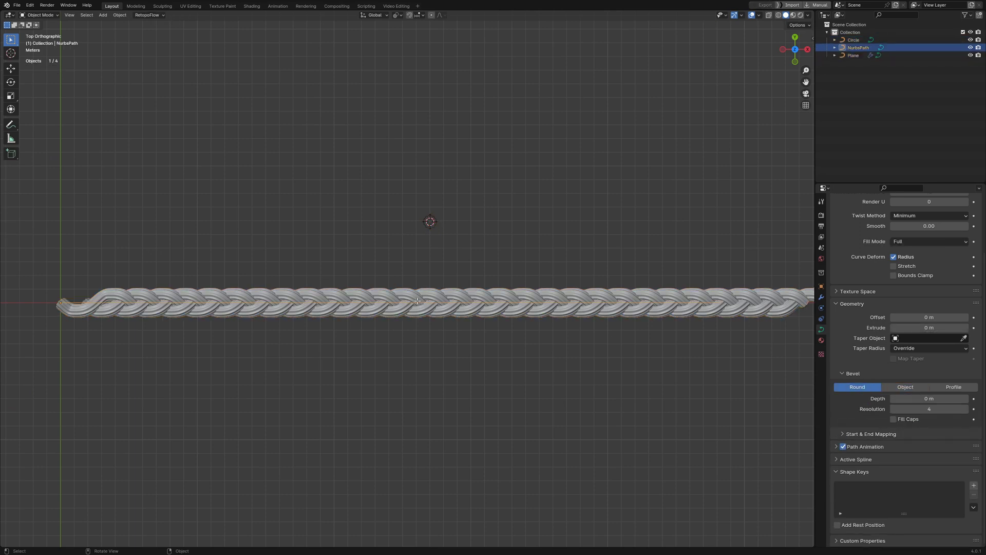
key("Tab")
scroll(417, 301, "down", 2)
key("g")
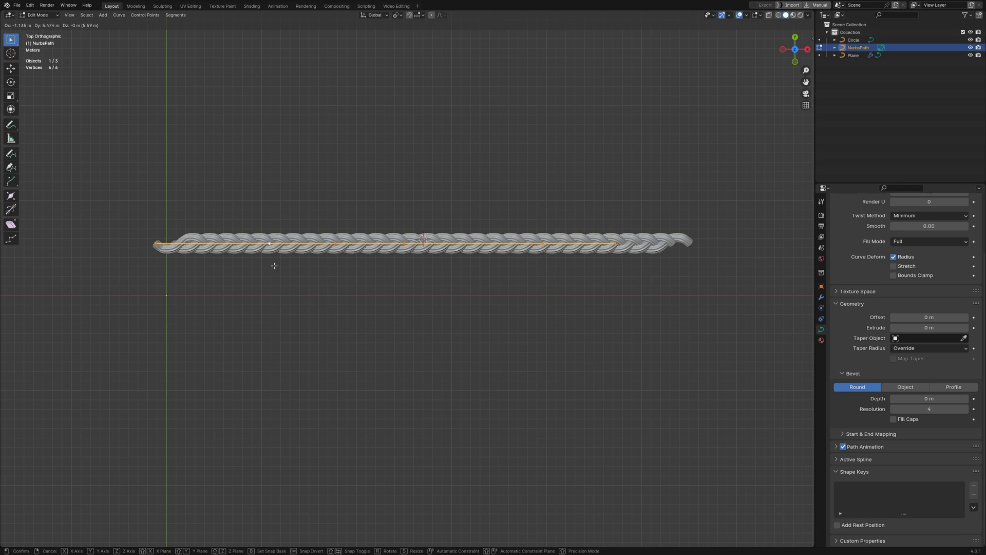
right_click(278, 284)
left_click(307, 335)
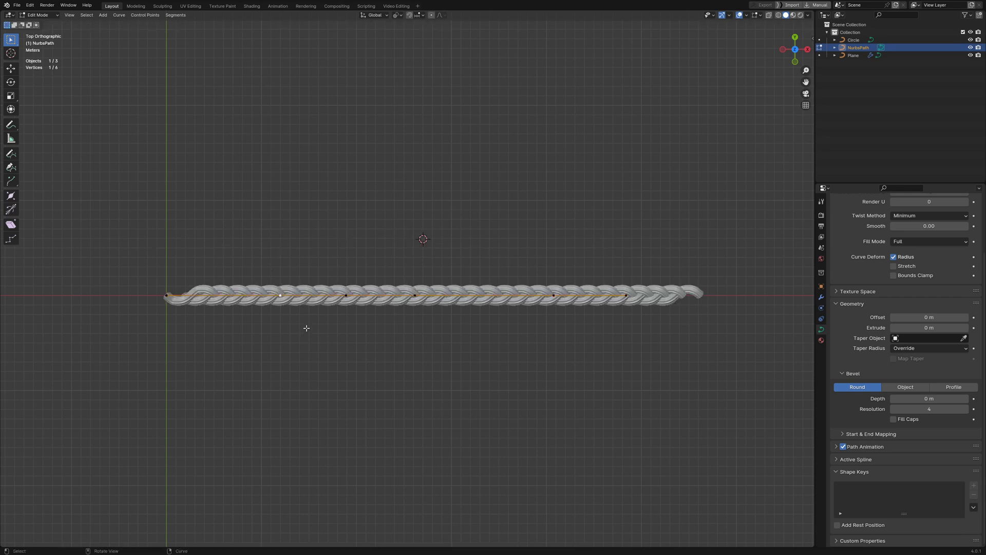
key("g")
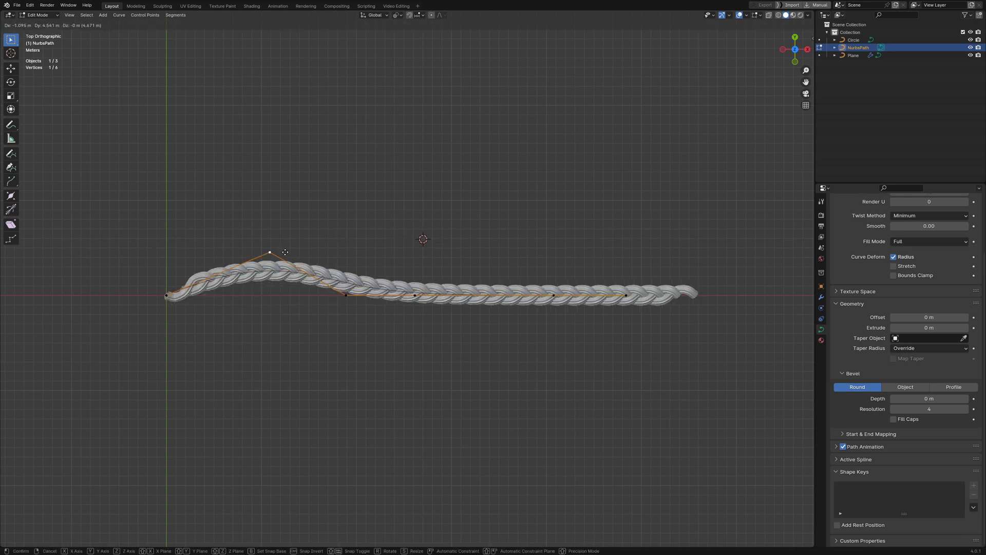
left_click(959, 311)
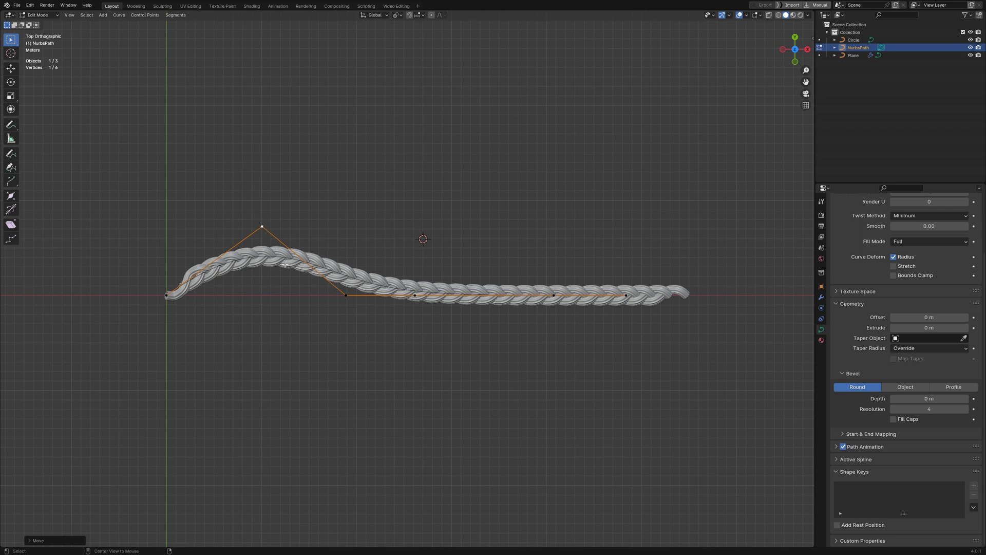
key("s")
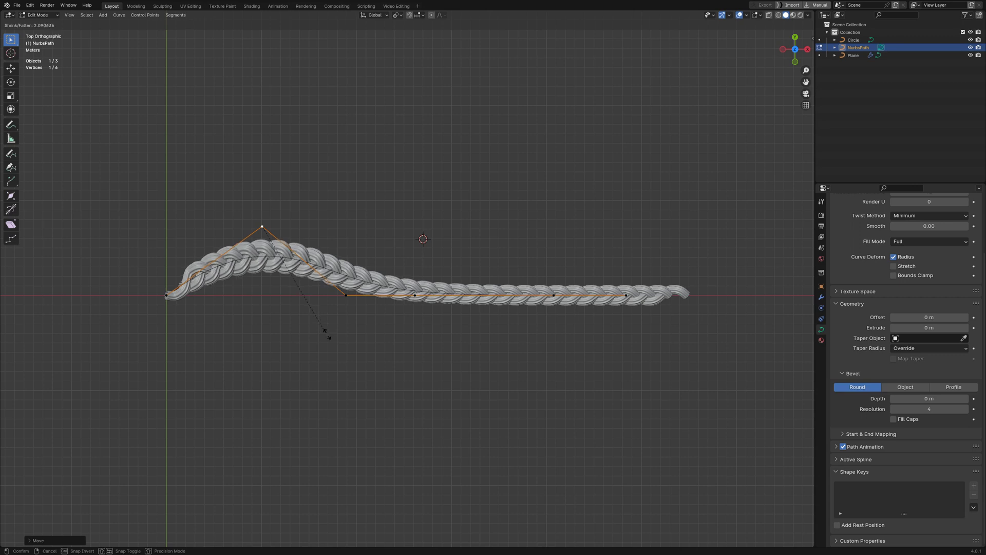
Step: Shrink the radius of the two right-hand control points to taper the braid
left_click_drag(697, 273, 458, 340)
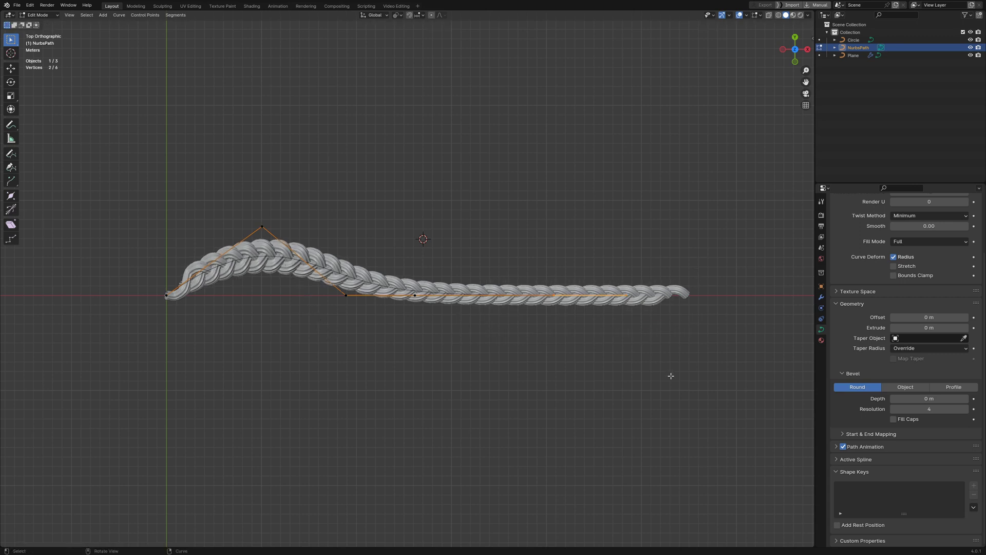
key("alt+s")
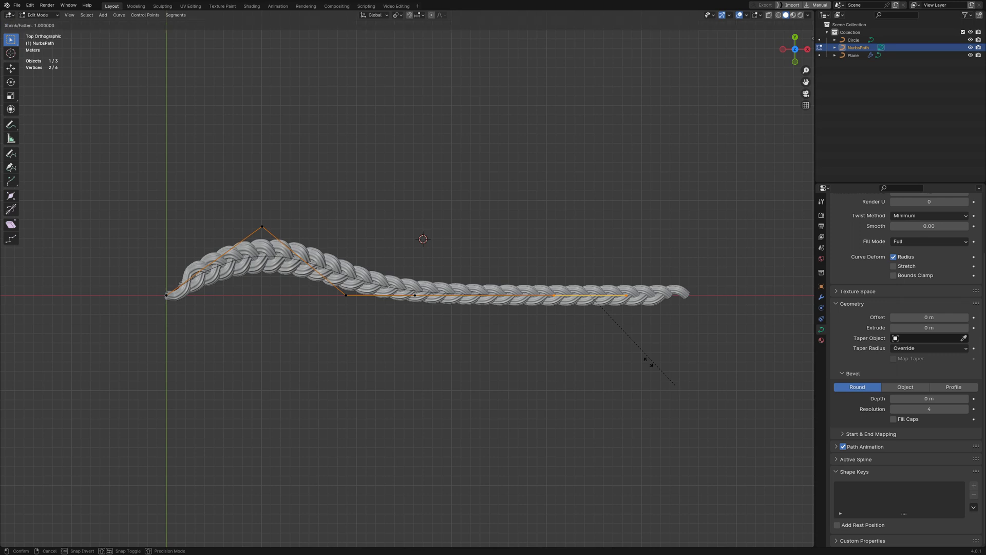
left_click(622, 343)
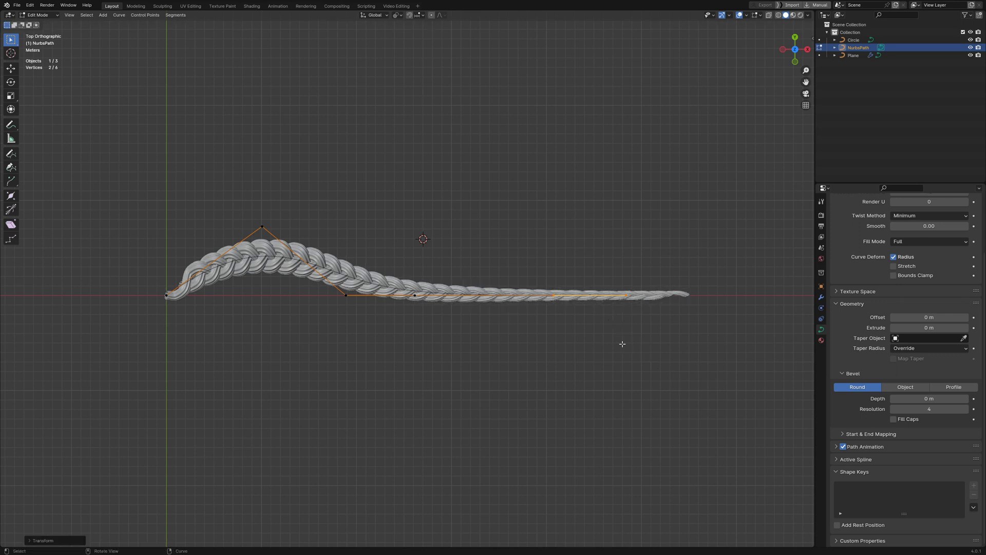
Step: Lower a mid-path control point so the braid dips downward
left_click_drag(389, 291, 438, 324)
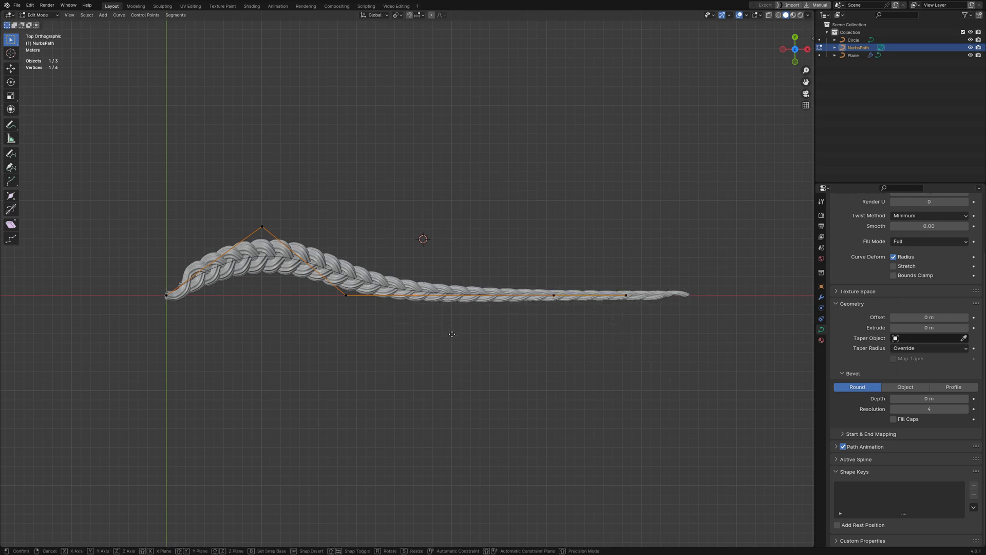
key("g")
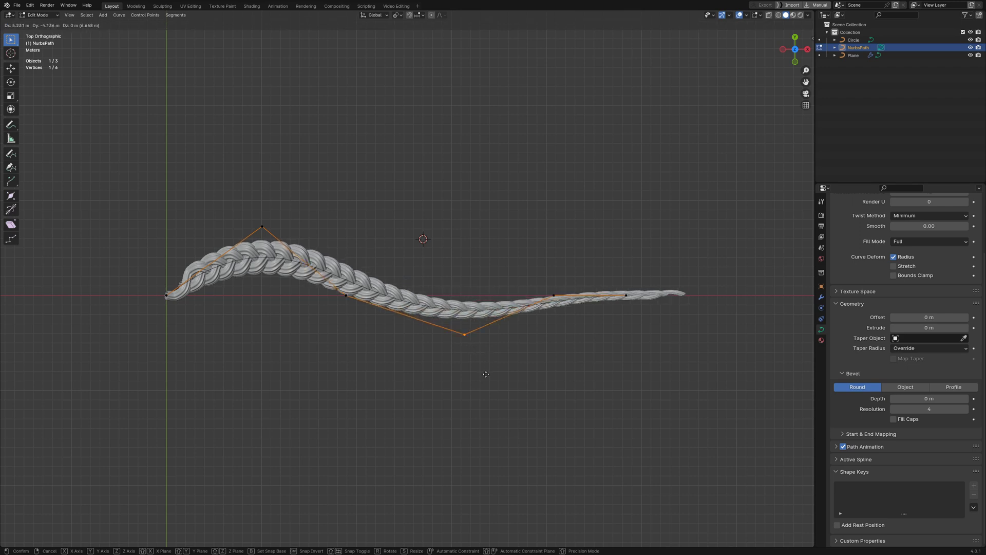
left_click(486, 374)
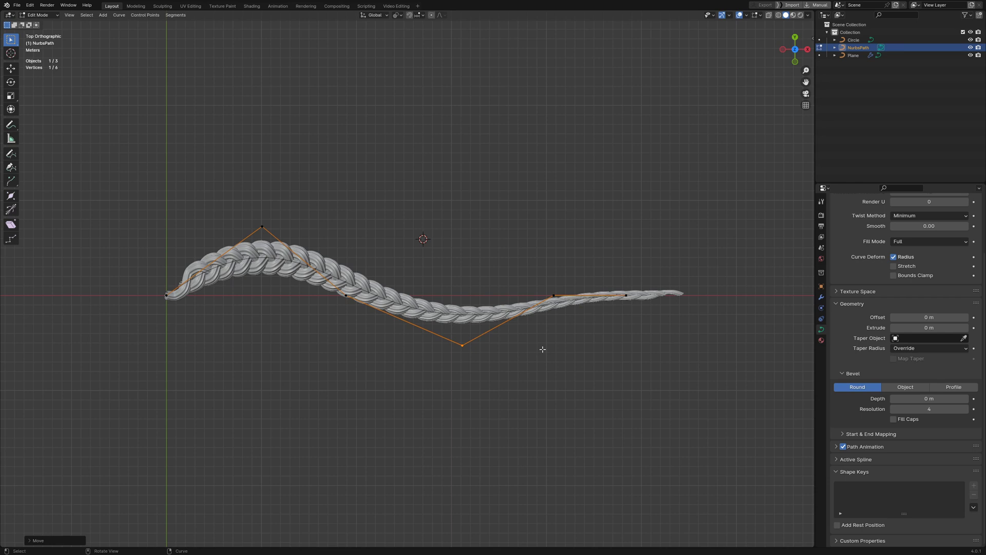
left_click(470, 381)
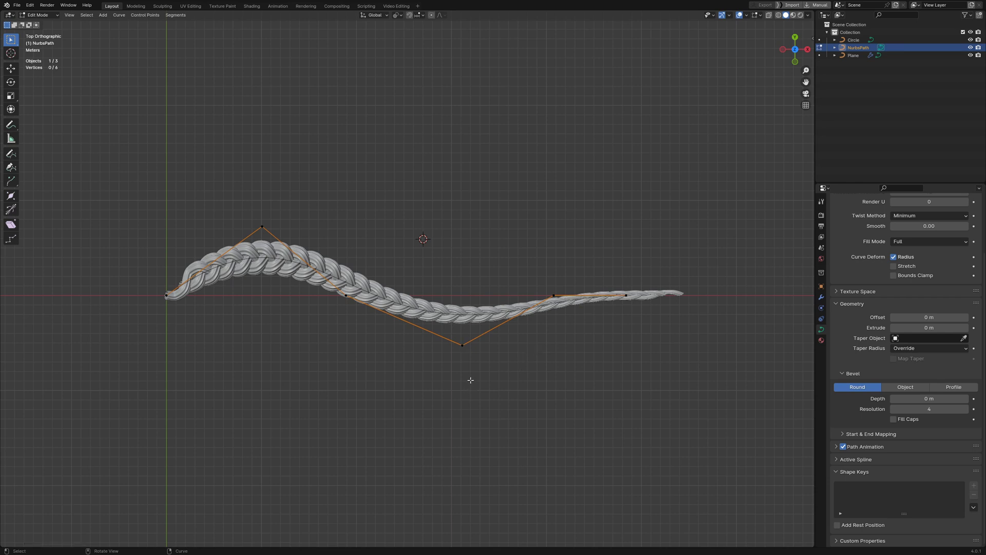
key("Tab")
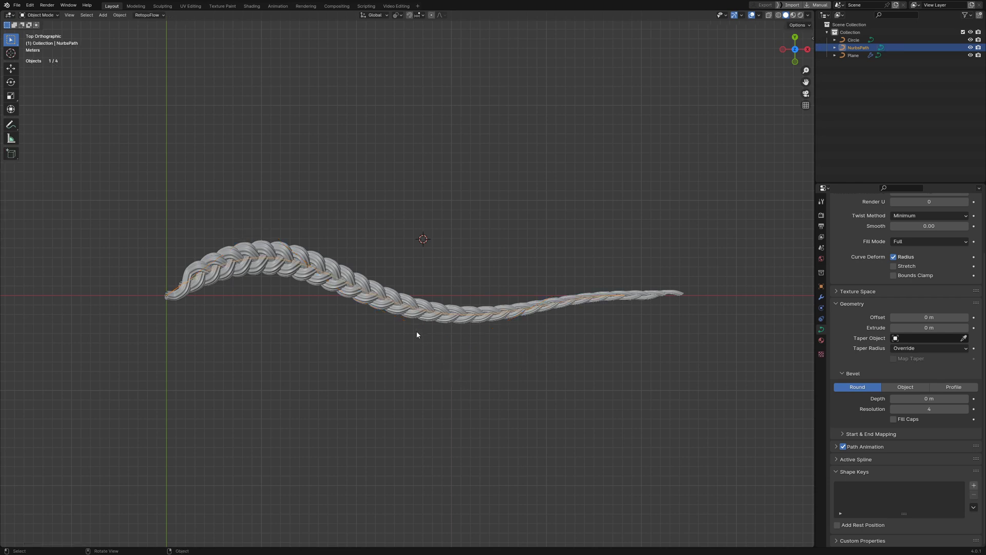
scroll(435, 352, "up", 2)
middle_click_drag(512, 373, 504, 368, "shift")
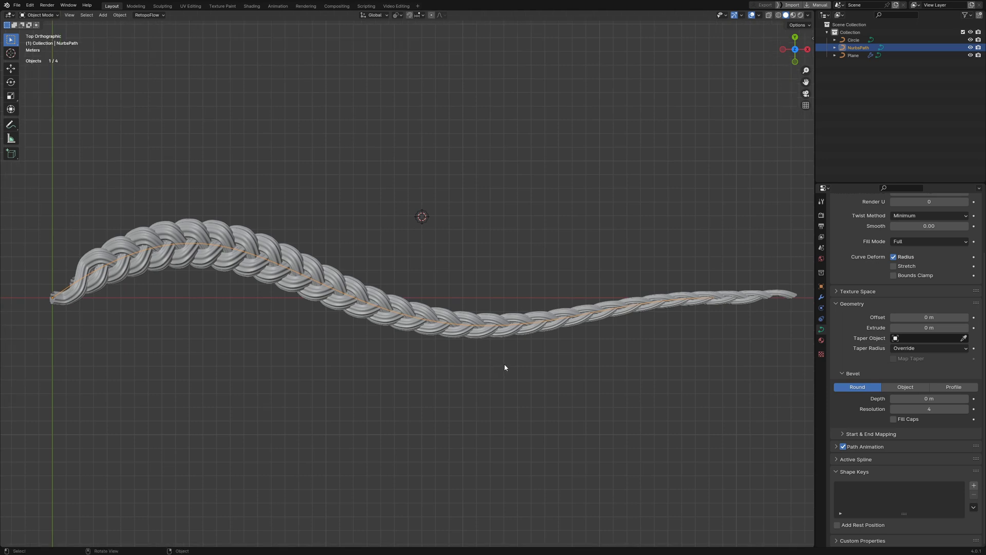